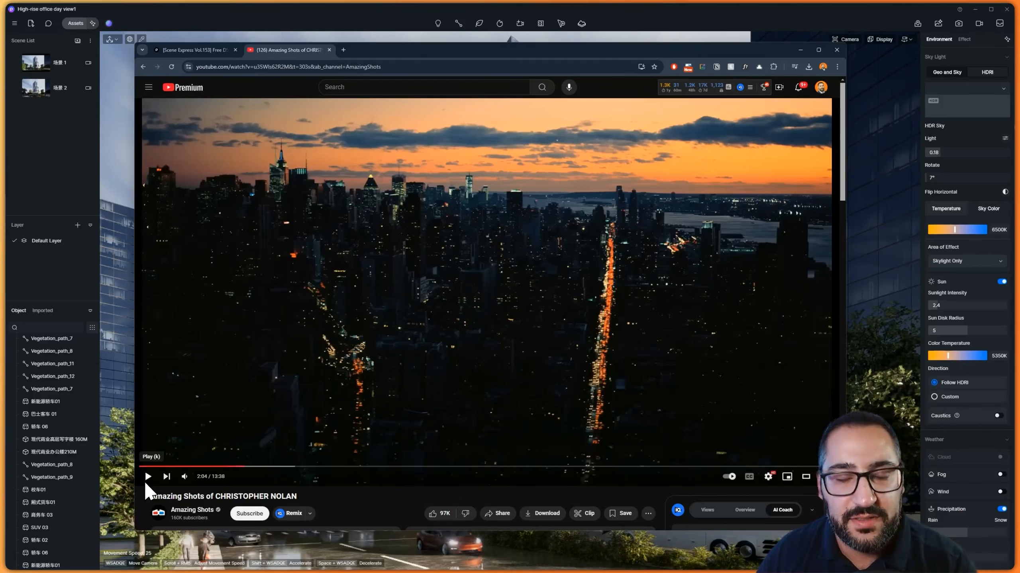
Play and pause the Christopher Nolan shots reference video
left_click(147, 480)
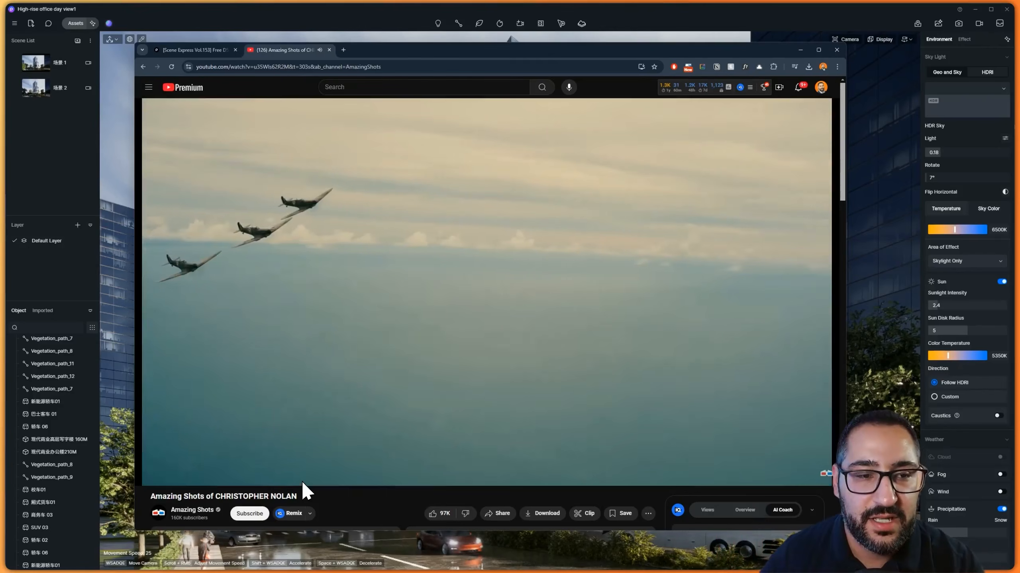
mouse_move(292, 461)
left_click(149, 477)
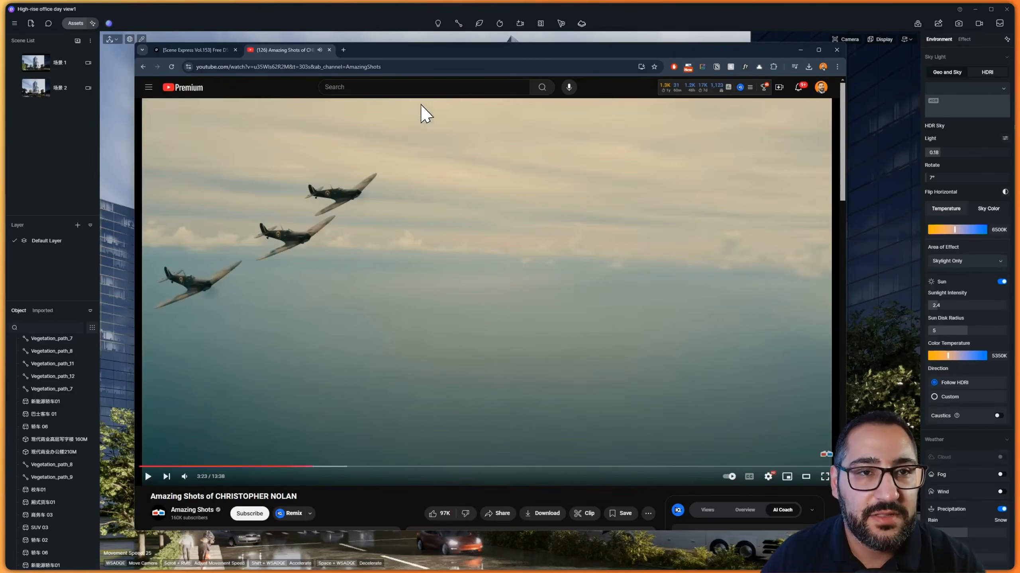
Switch to the D5 forum tab and scroll through the Modern High-Rise scene page
left_click(222, 50)
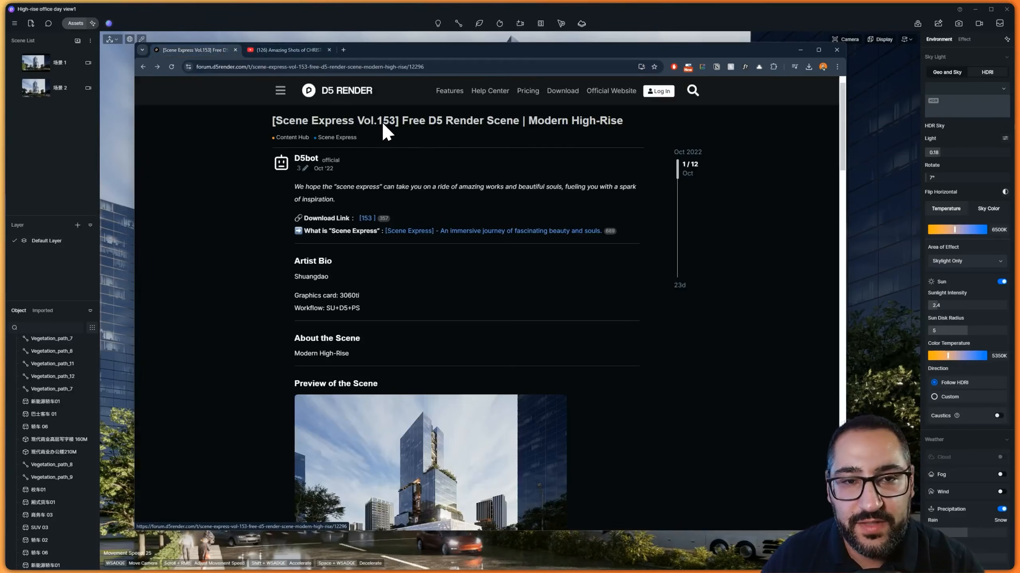
scroll(523, 129, "down", 3)
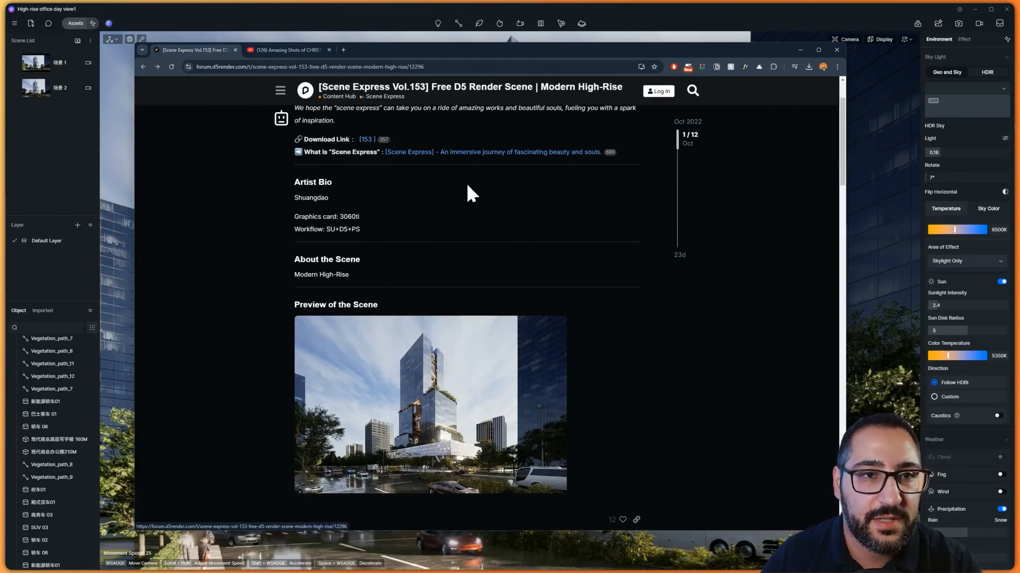
Return to the high-rise scene and switch to video animation mode
left_click(403, 12)
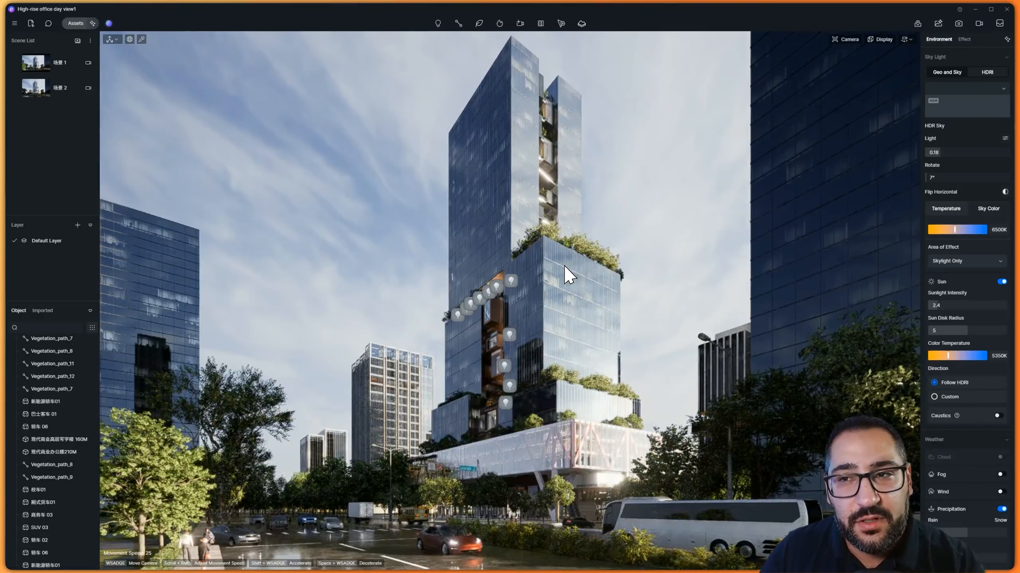
left_click(979, 25)
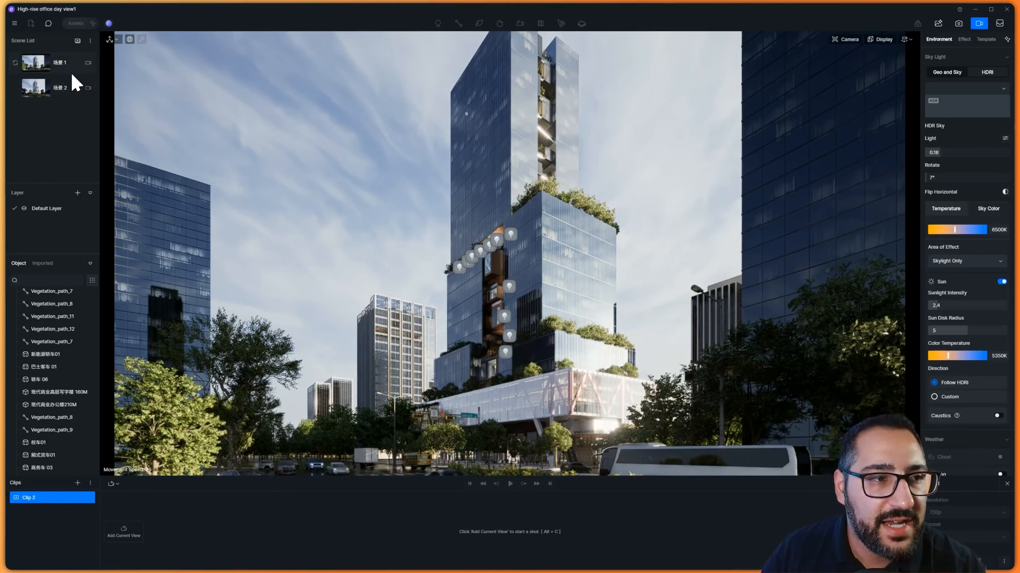
Load a saved scene view and set the camera projection to two-point perspective
left_click(68, 88)
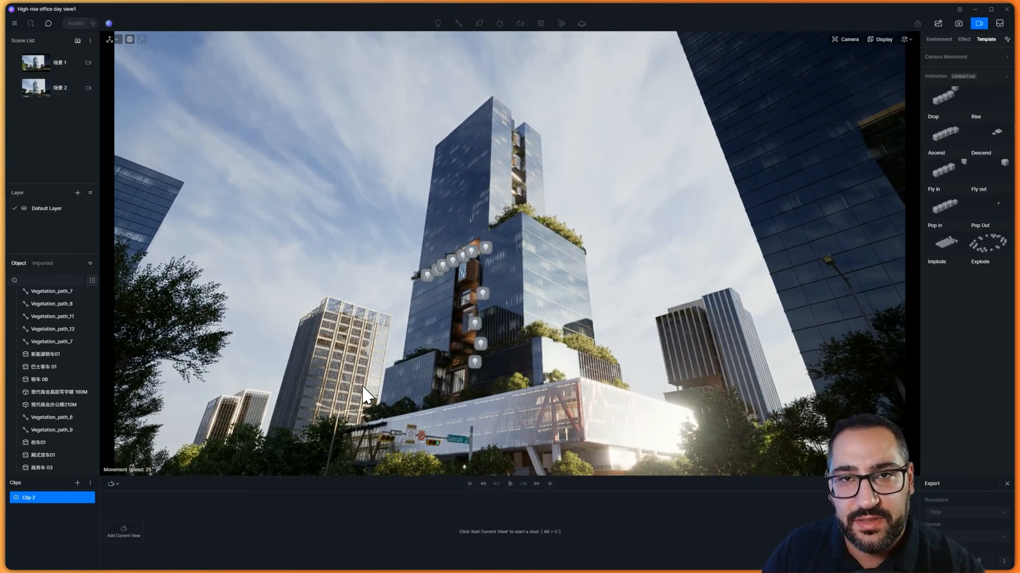
left_click(62, 69)
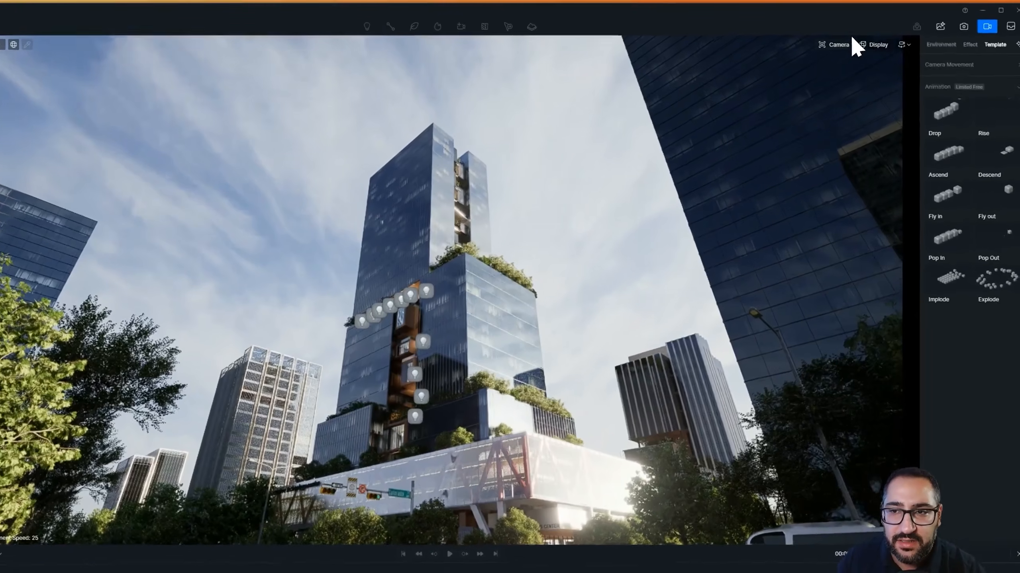
left_click(847, 39)
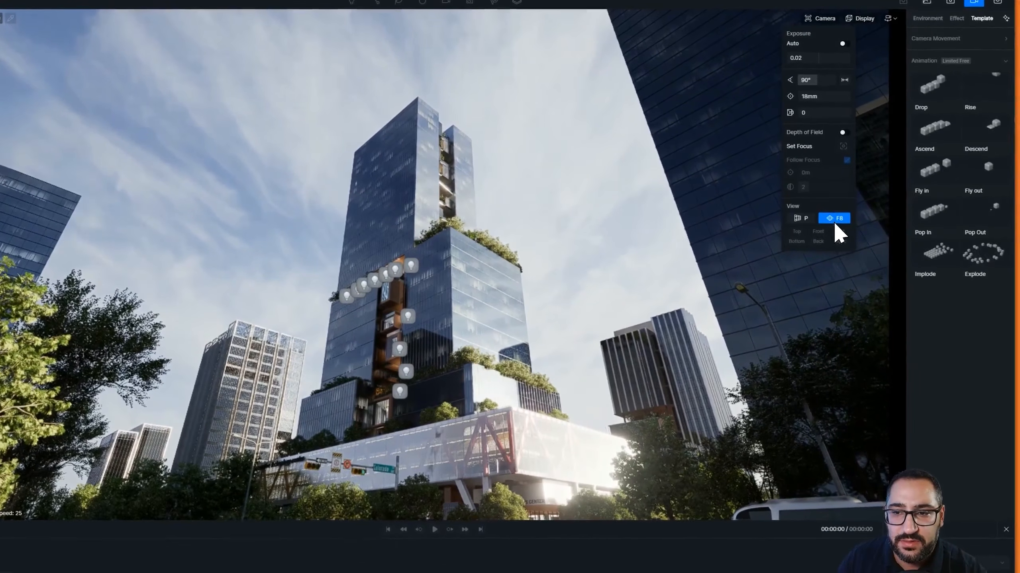
left_click(847, 243)
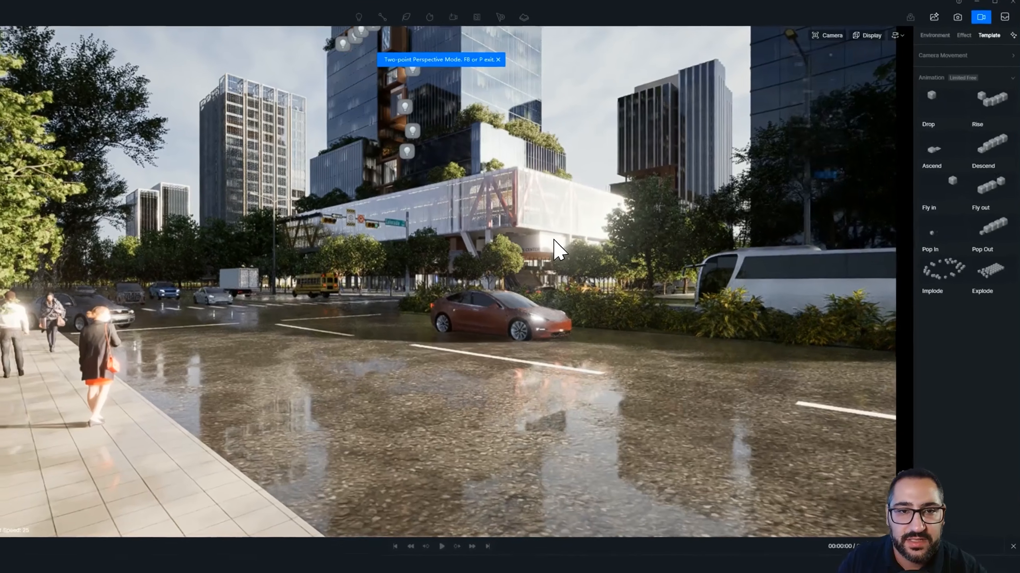
Navigate the camera to frame the tower from street level
right_click_drag(554, 240, 564, 125)
key("d")
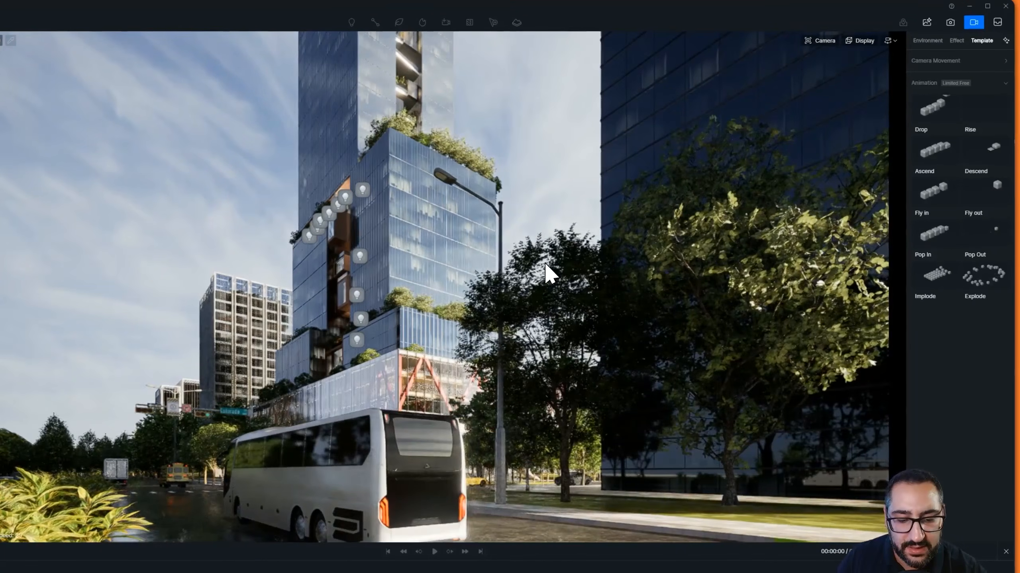
key("a")
key("s")
right_click_drag(545, 263, 582, 210)
key("w")
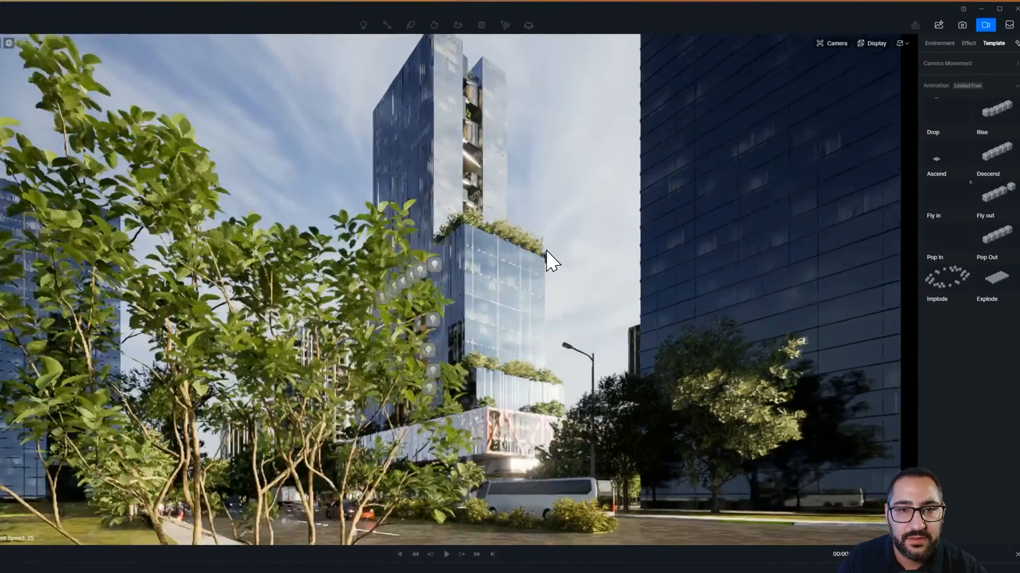
key("w")
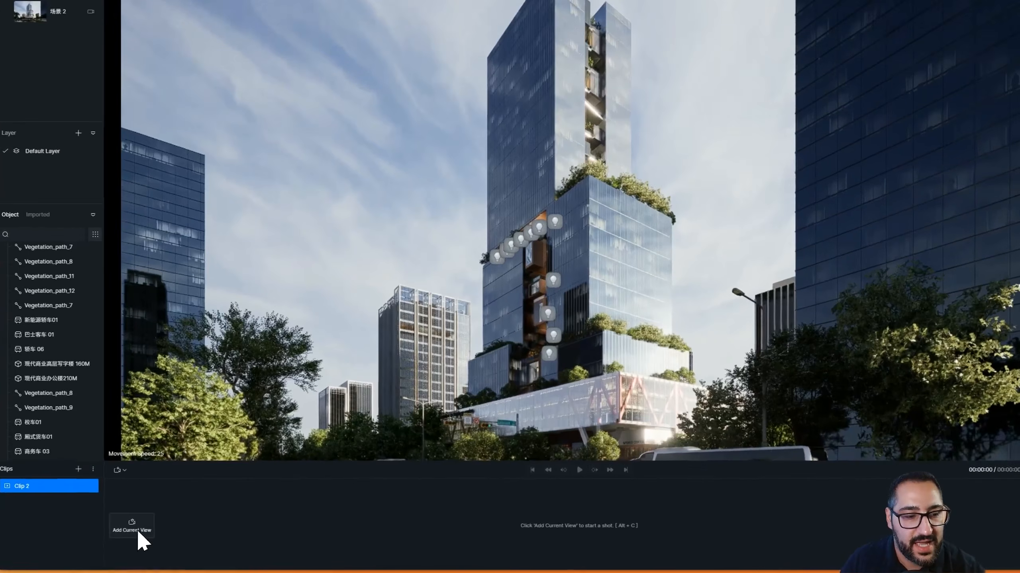
Add the current view as the first shot of the clip and play it
left_click(123, 531)
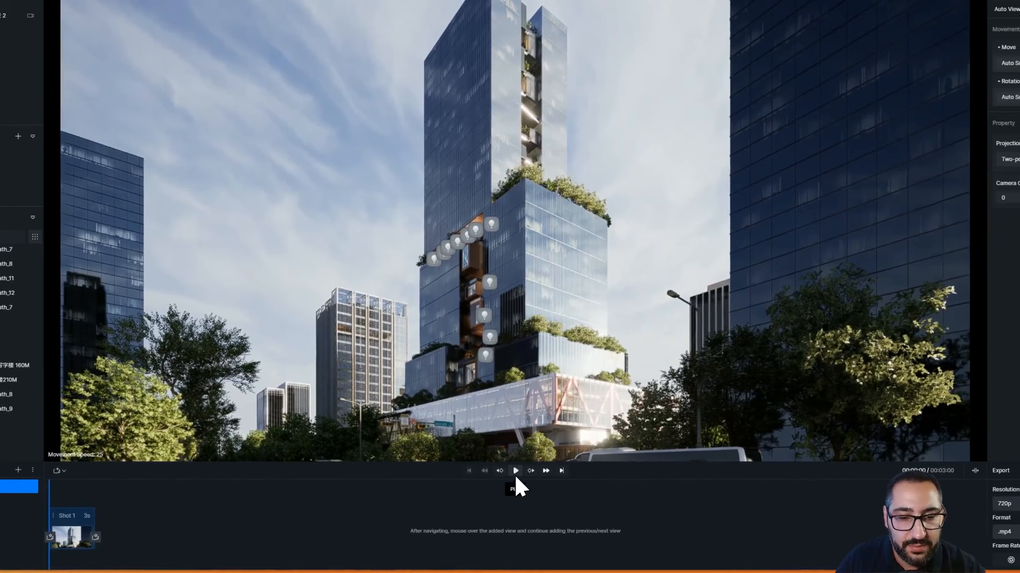
left_click(564, 471)
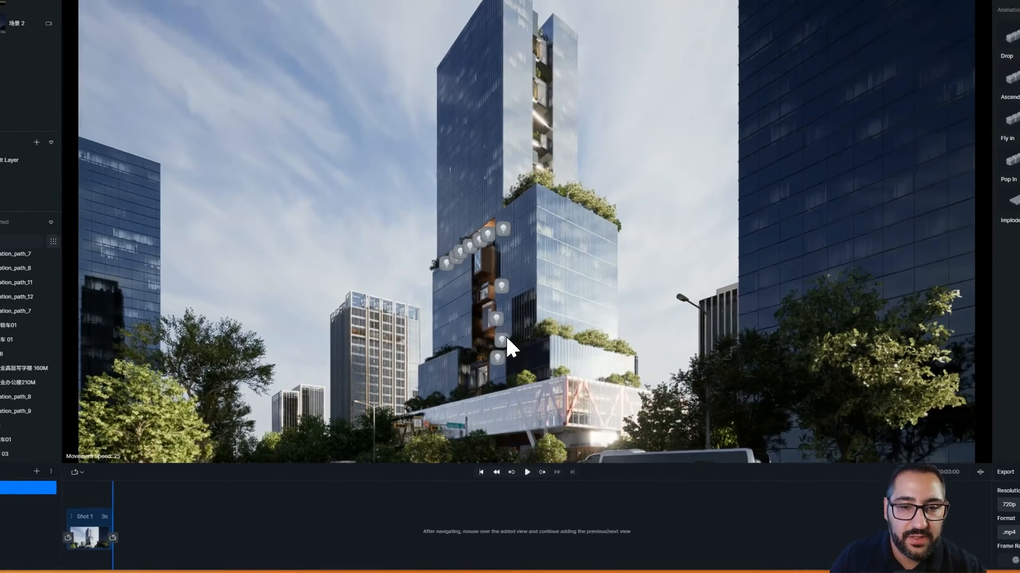
Move the camera closer to the tower, add it as the shot's end view, and play the shot
key("w")
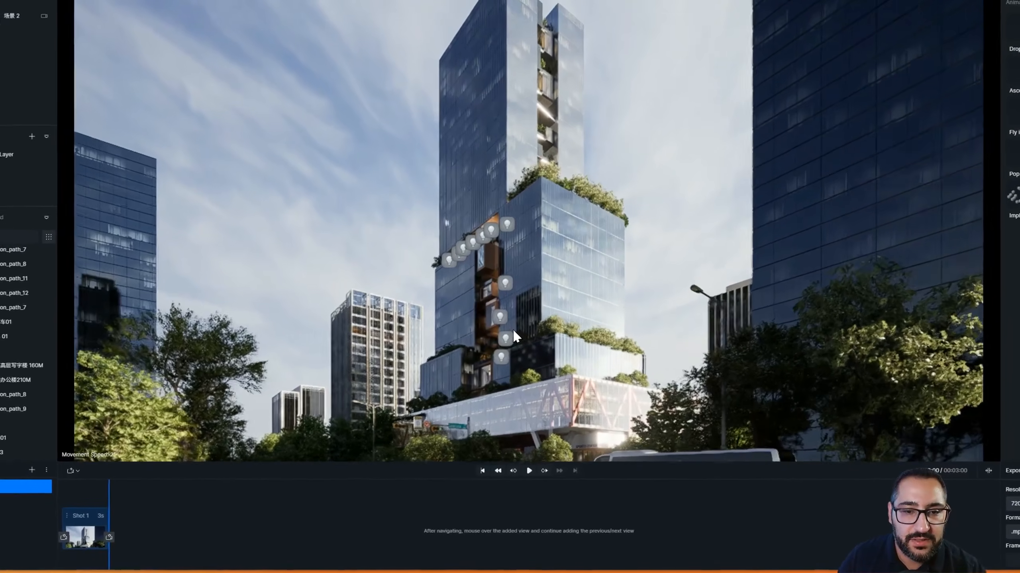
right_click_drag(501, 364, 492, 337)
right_click_drag(505, 302, 506, 279)
key("w")
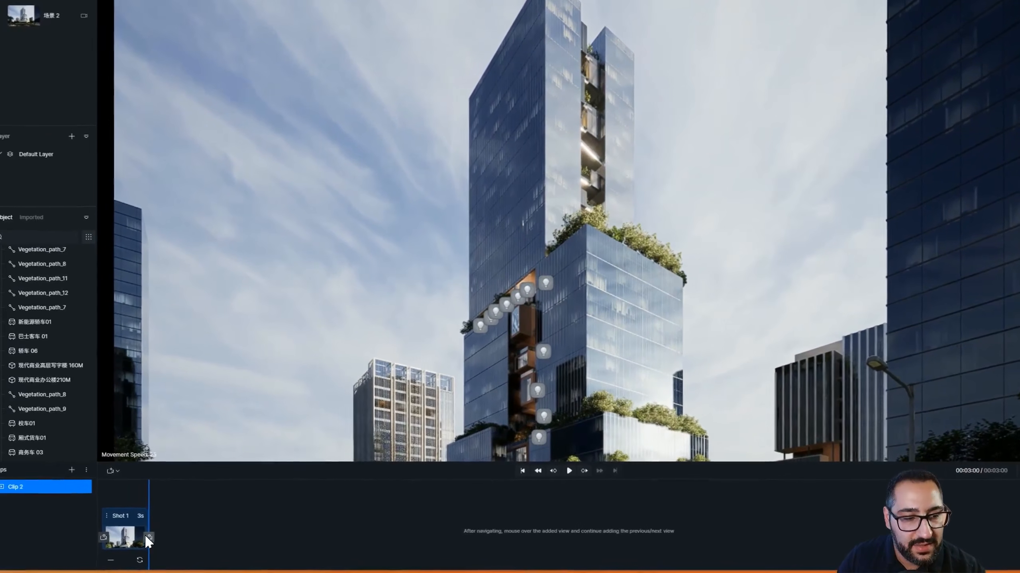
left_click(108, 545)
left_click(105, 500)
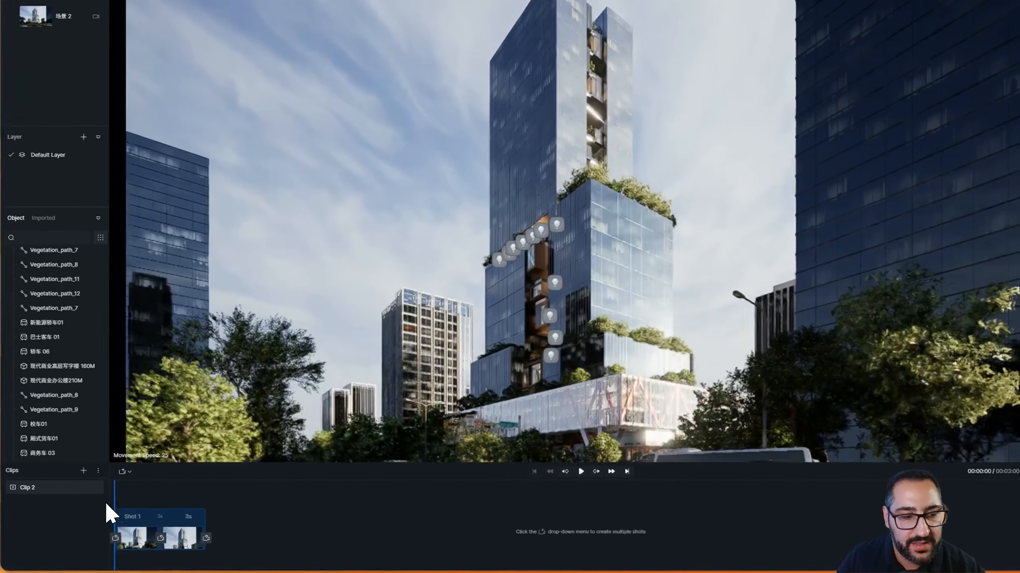
left_click(569, 471)
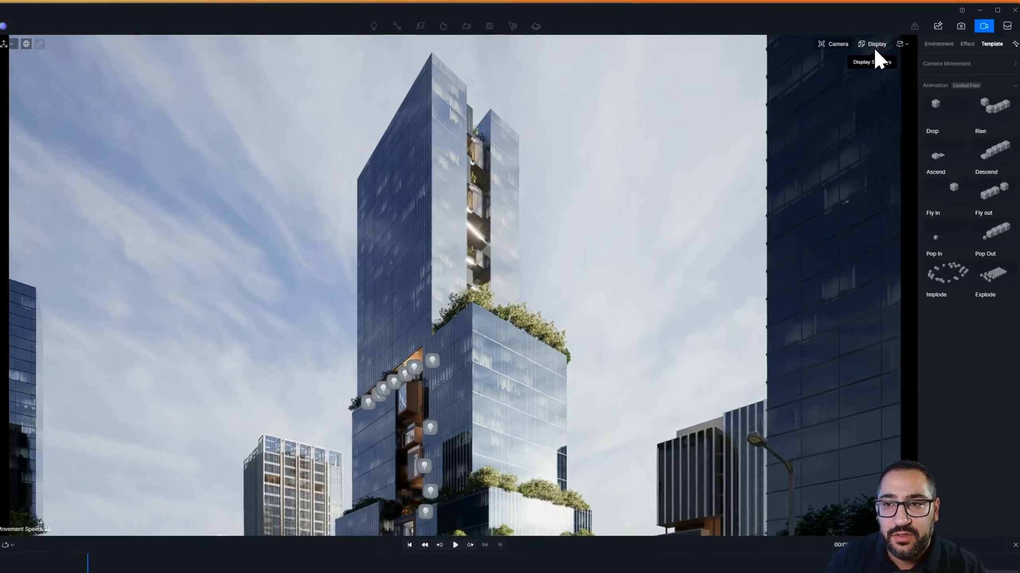
Turn on the grid overlay from the display options
left_click(881, 40)
left_click(895, 73)
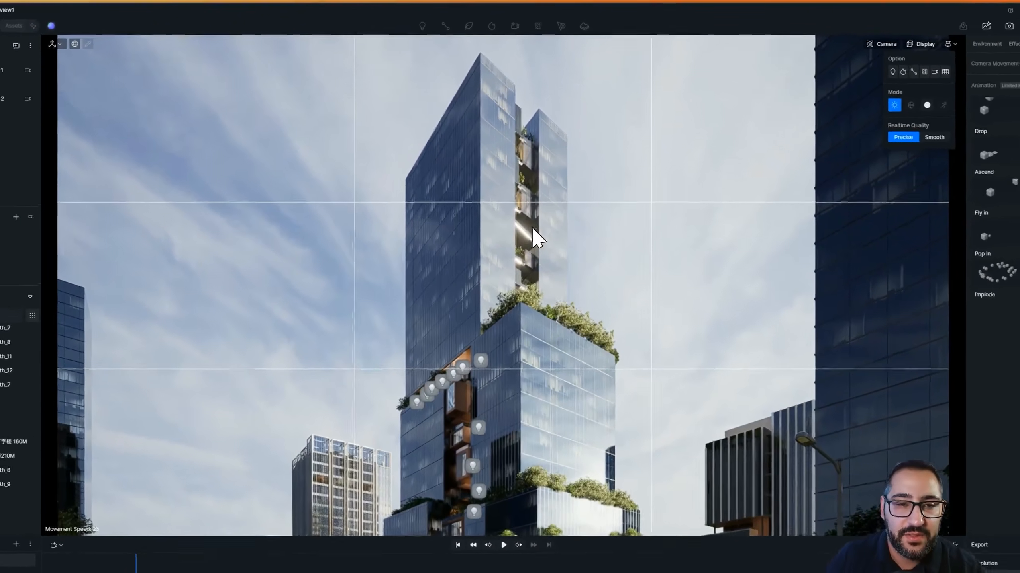
Orbit the camera upward toward the tower top and update the shot's end view to it
right_click_drag(535, 204, 589, 196)
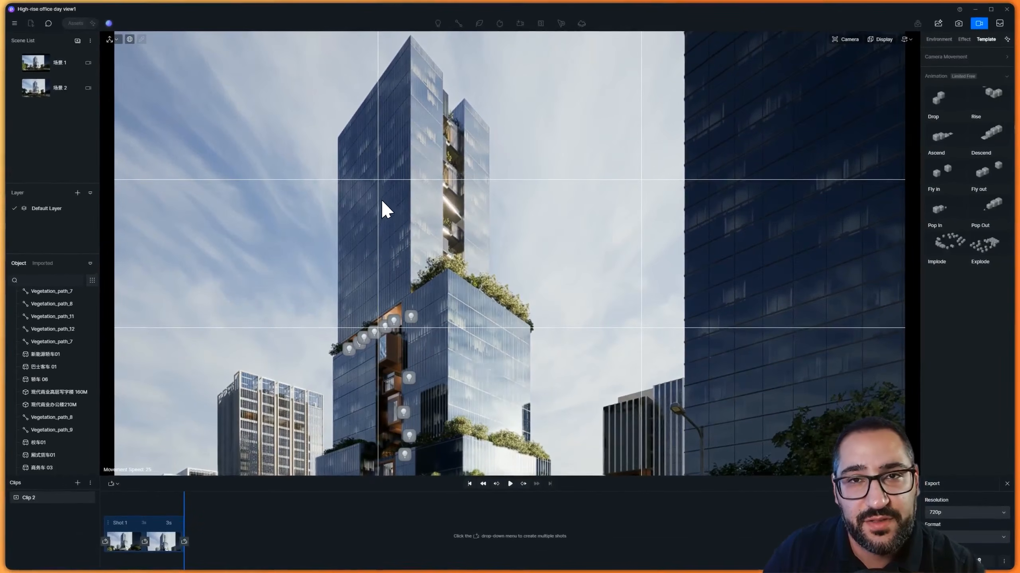
right_click_drag(386, 209, 462, 229)
right_click_drag(489, 264, 487, 272)
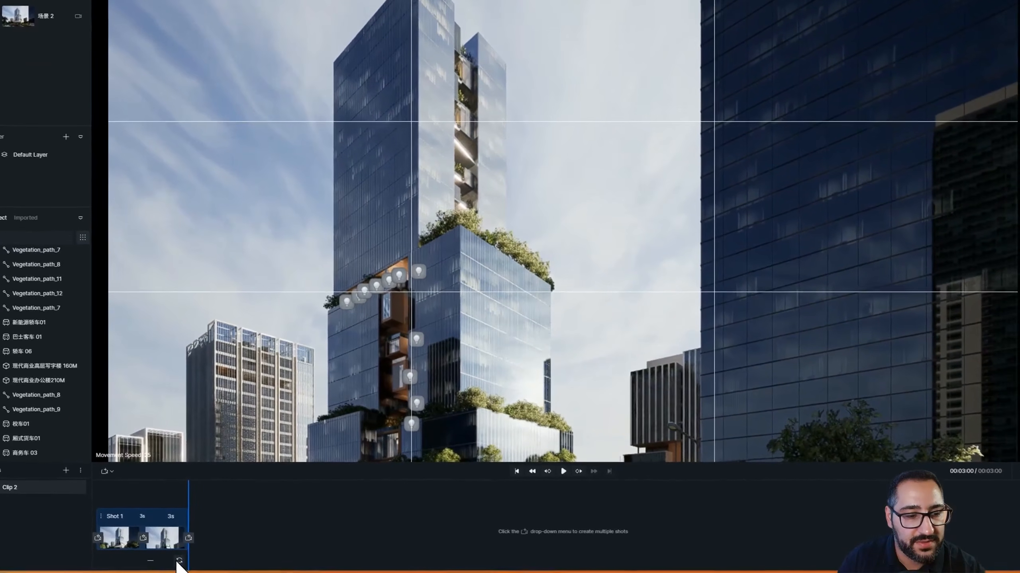
left_click(179, 560)
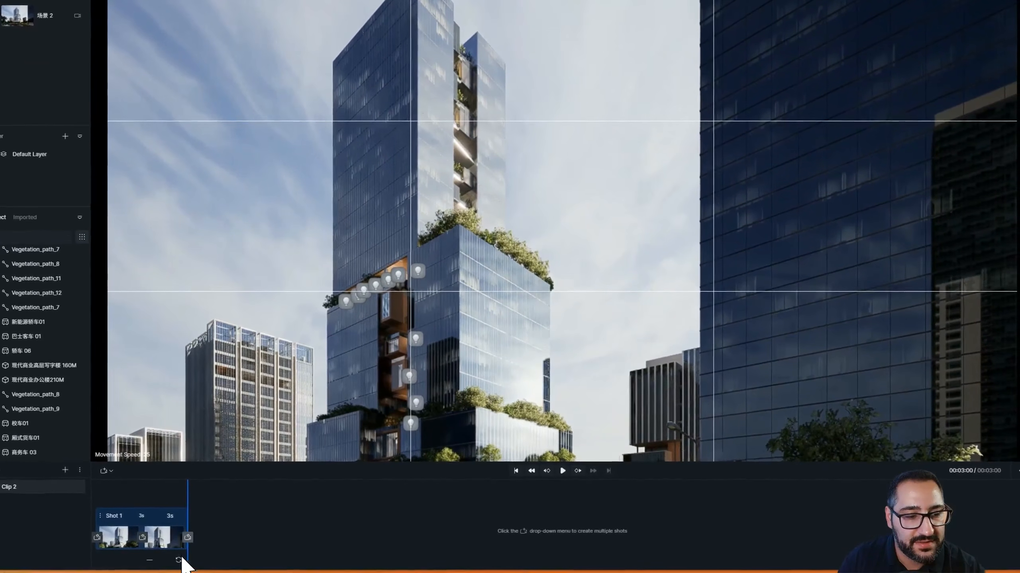
Rewind and replay the shot, checking the first keyframe view
left_click_drag(188, 493, 97, 498)
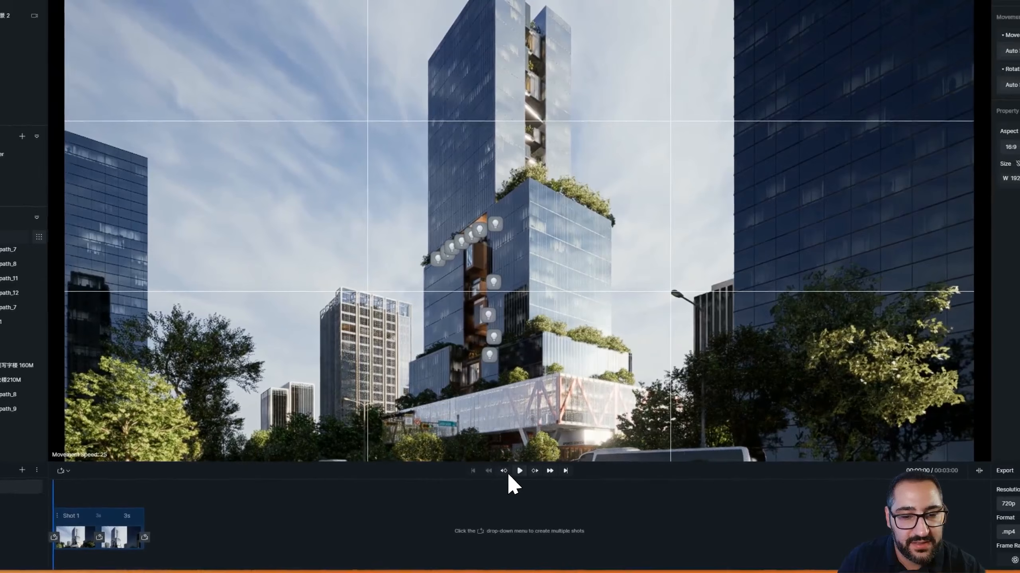
left_click(558, 471)
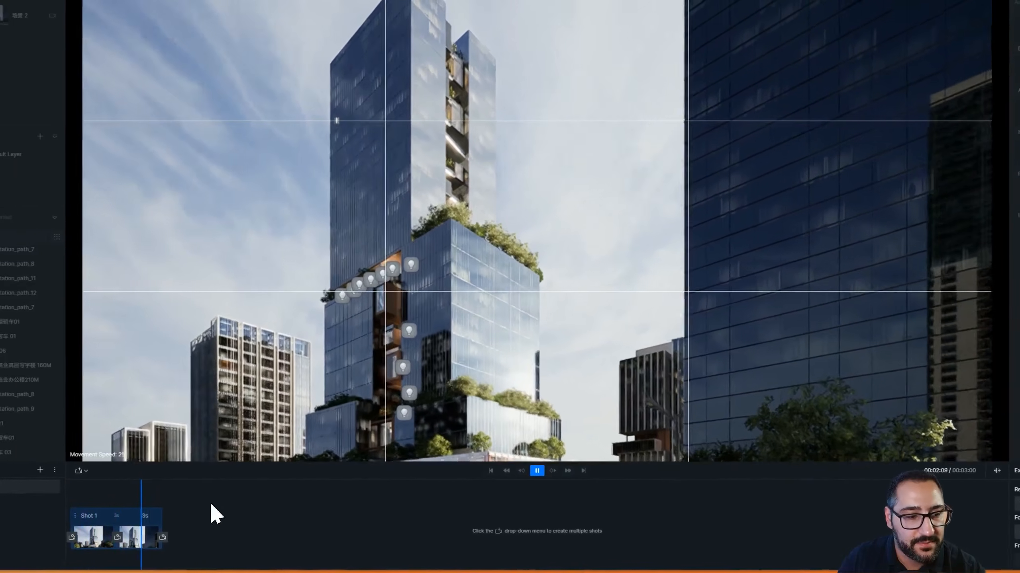
left_click(79, 542)
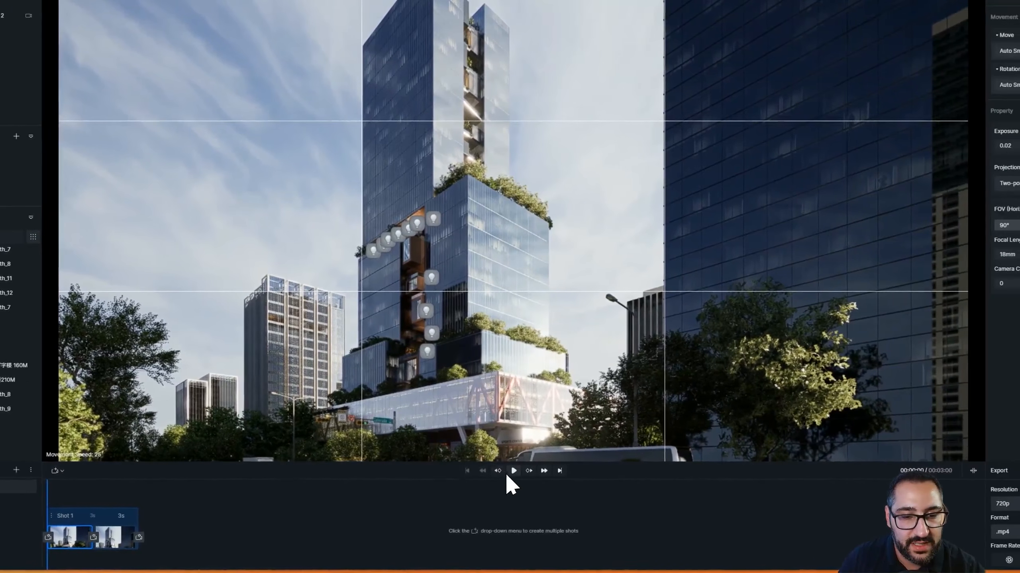
left_click(569, 471)
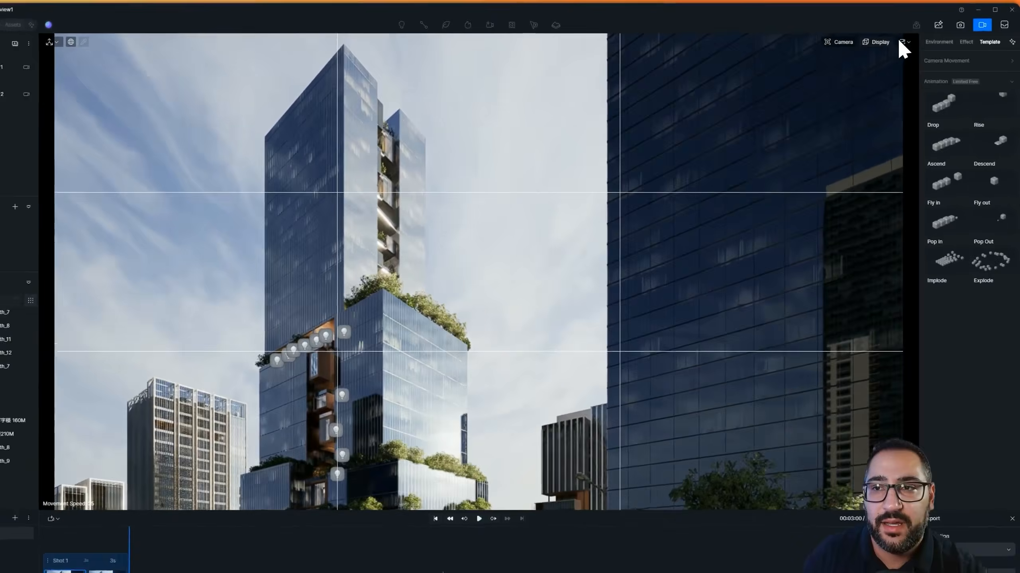
Hide the grid overlay, check both keyframe views, and replay the shot from the start
left_click(879, 39)
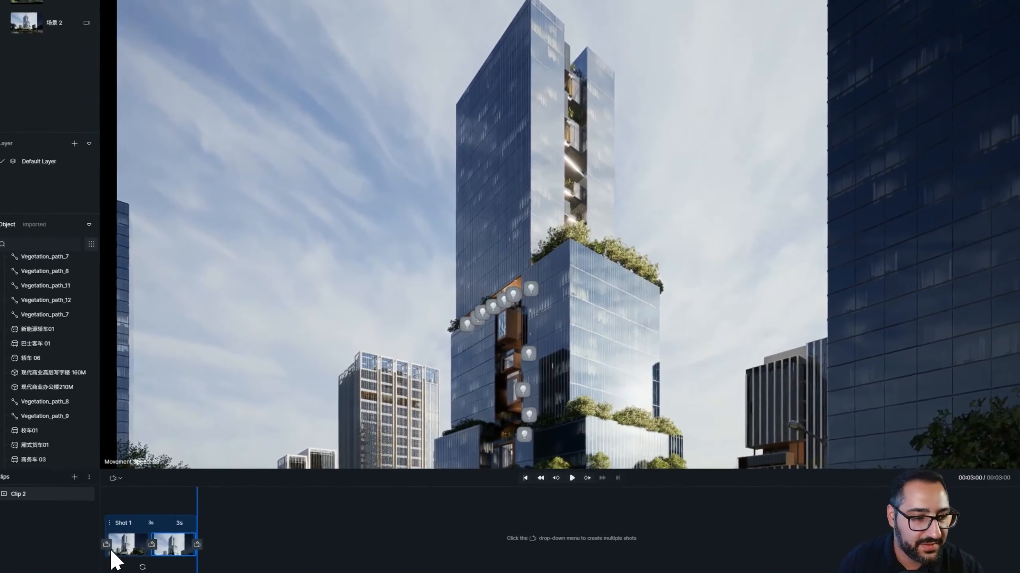
left_click(113, 550)
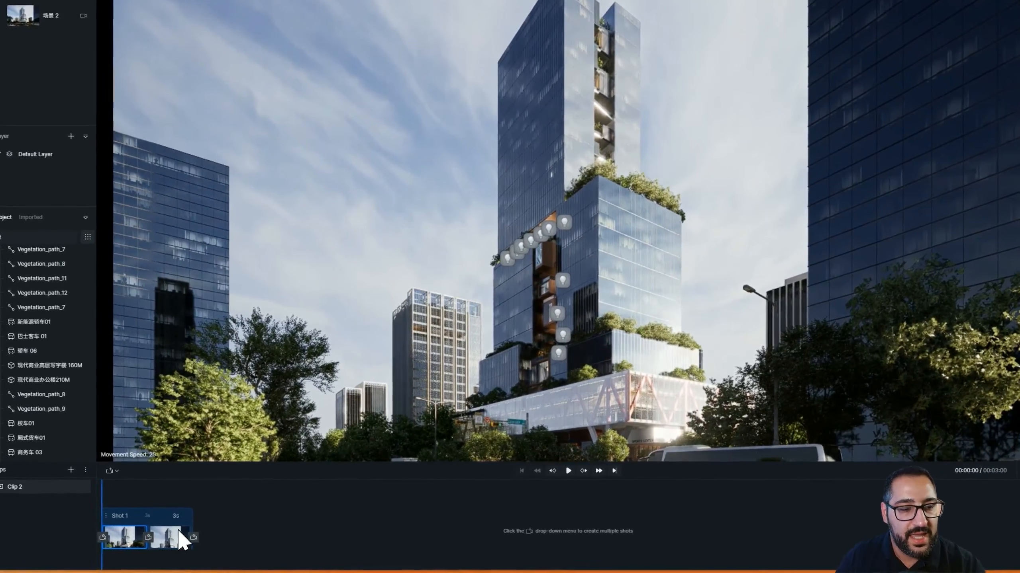
left_click(176, 537)
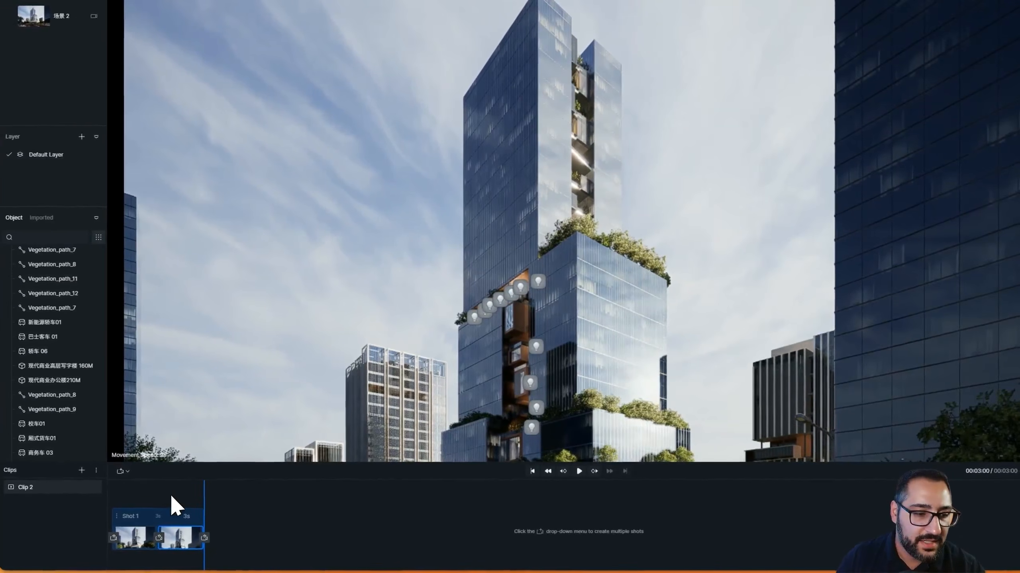
left_click_drag(192, 493, 74, 509)
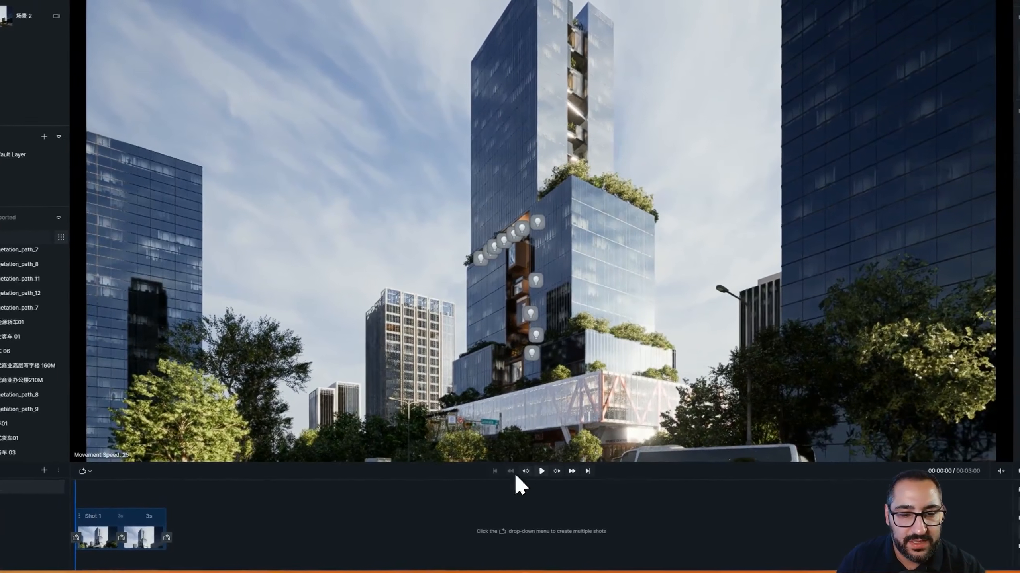
left_click(584, 473)
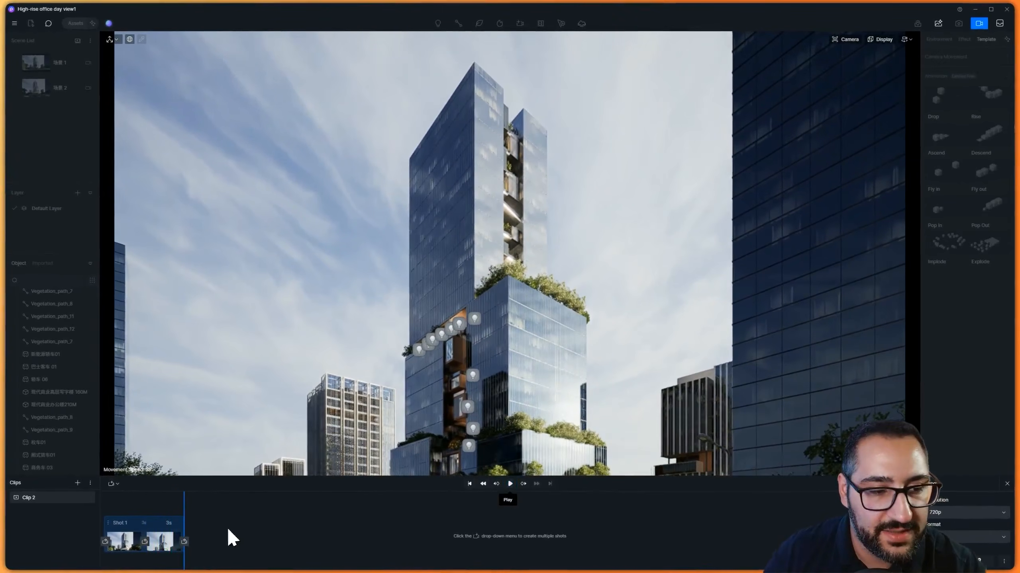
Set the shot's duration to 10 seconds and play it
left_click(168, 523)
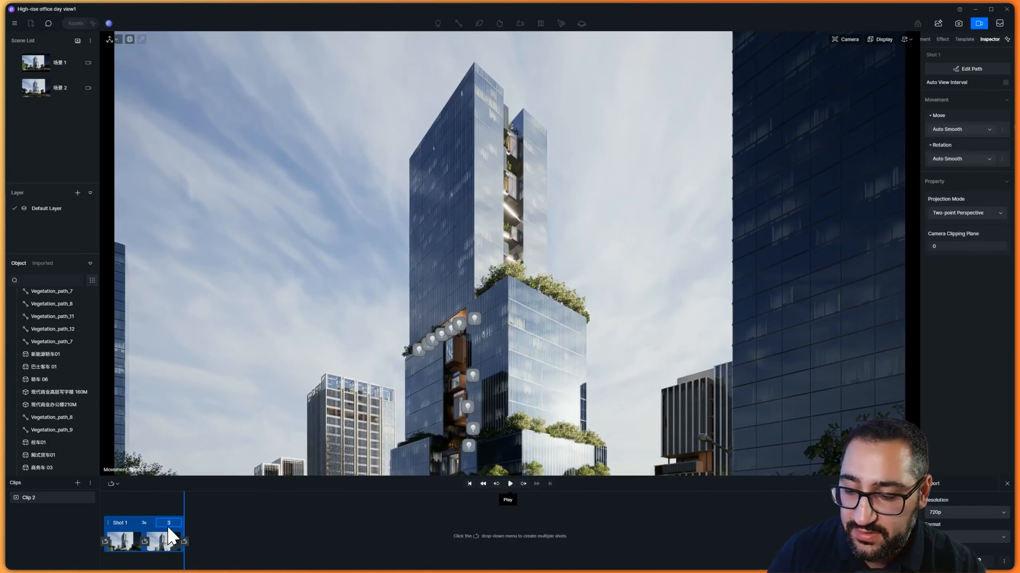
type("10")
key("Return")
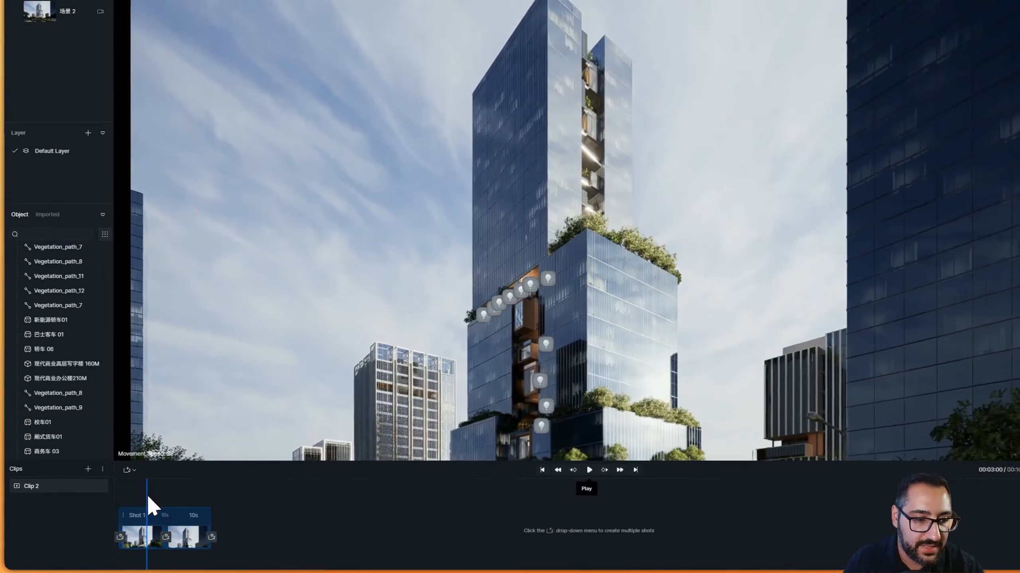
left_click(589, 469)
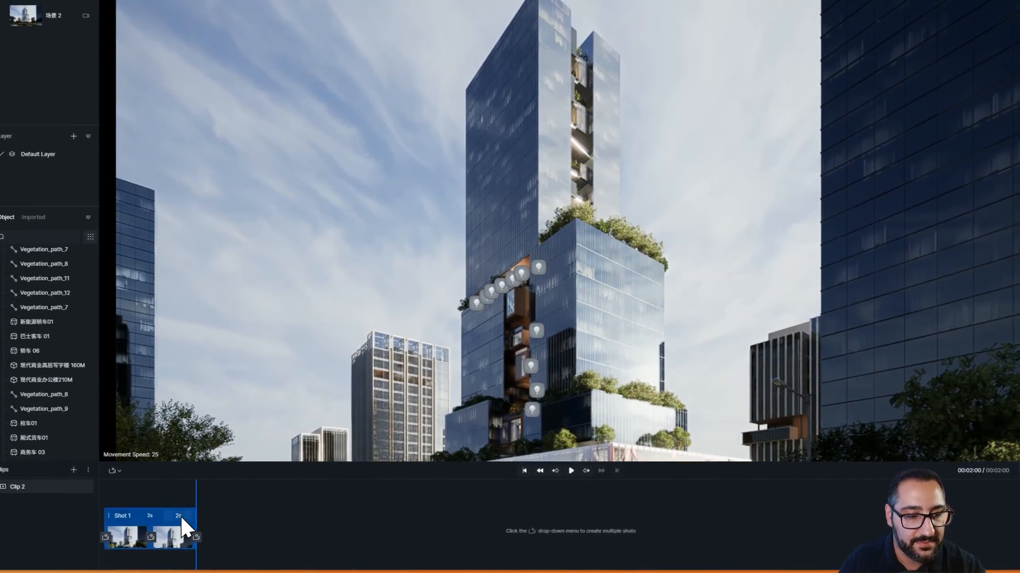
Replay the shot, set its duration to 5 seconds, and play it again
left_click_drag(197, 495, 105, 498)
left_click(571, 473)
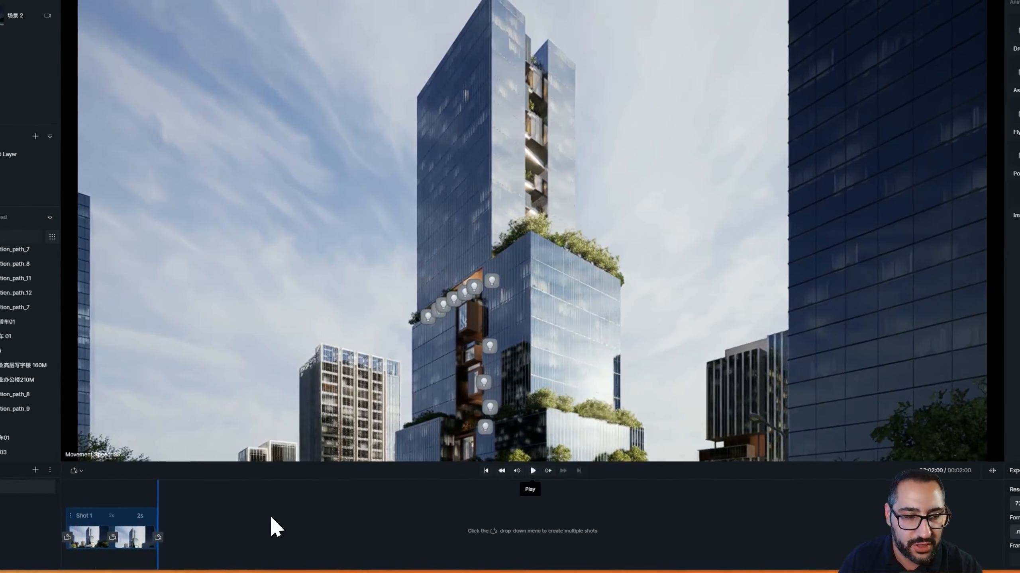
left_click(116, 517)
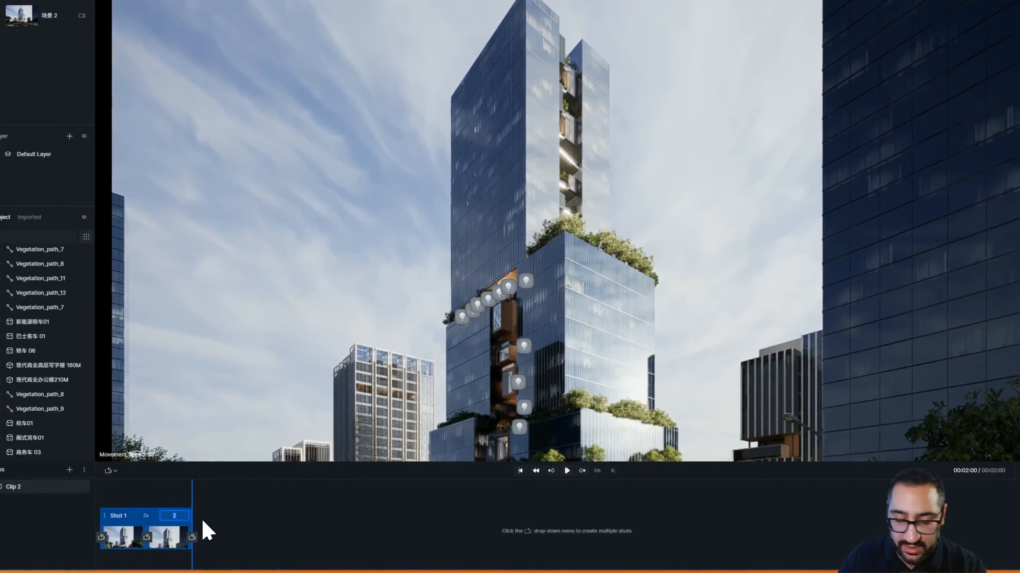
type("5s")
key("Return")
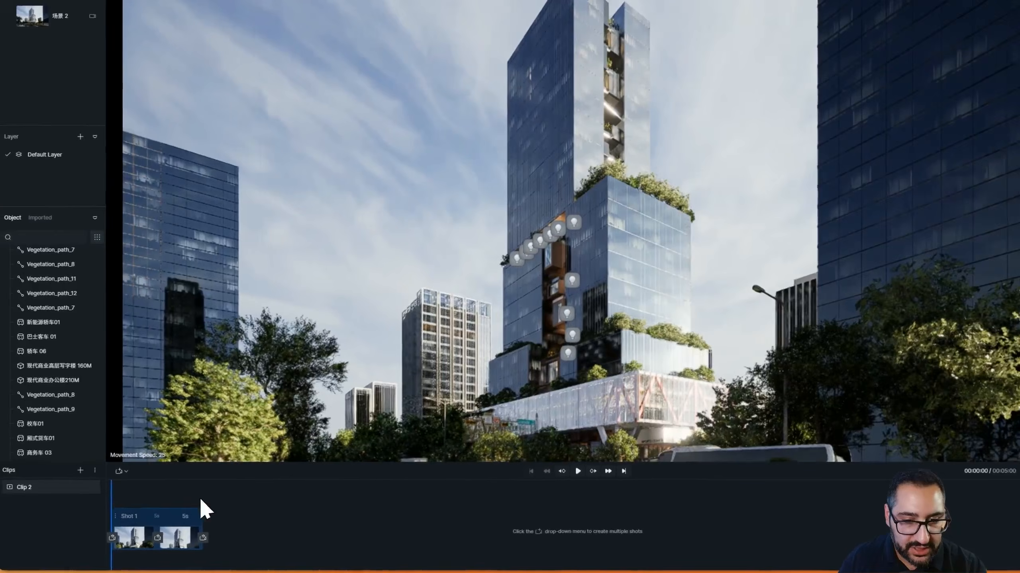
left_click(577, 471)
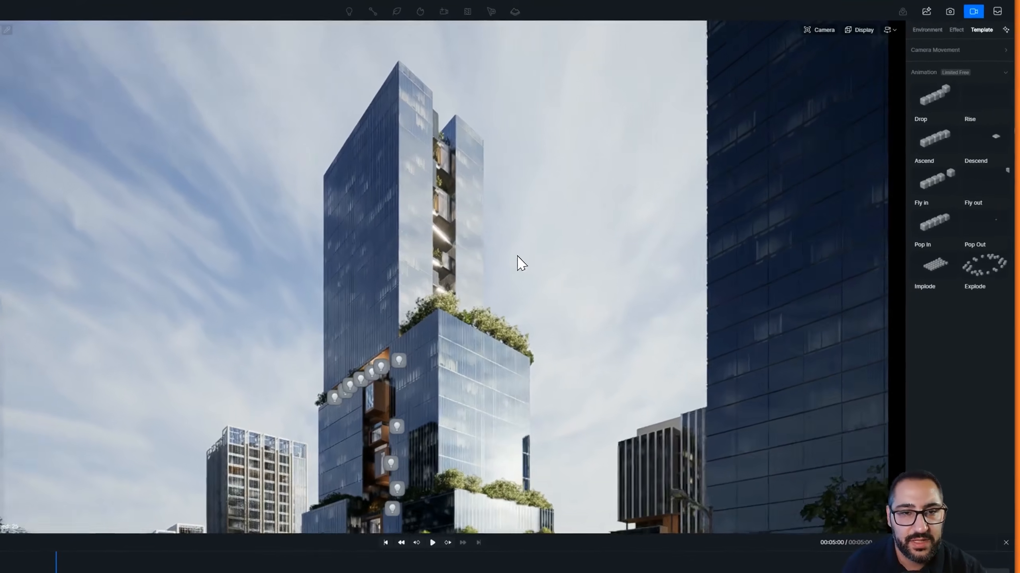
Move the camera up toward the tower's upper section and add this view as a third keyframe at the shot's end
key("w")
right_click_drag(508, 245, 515, 184)
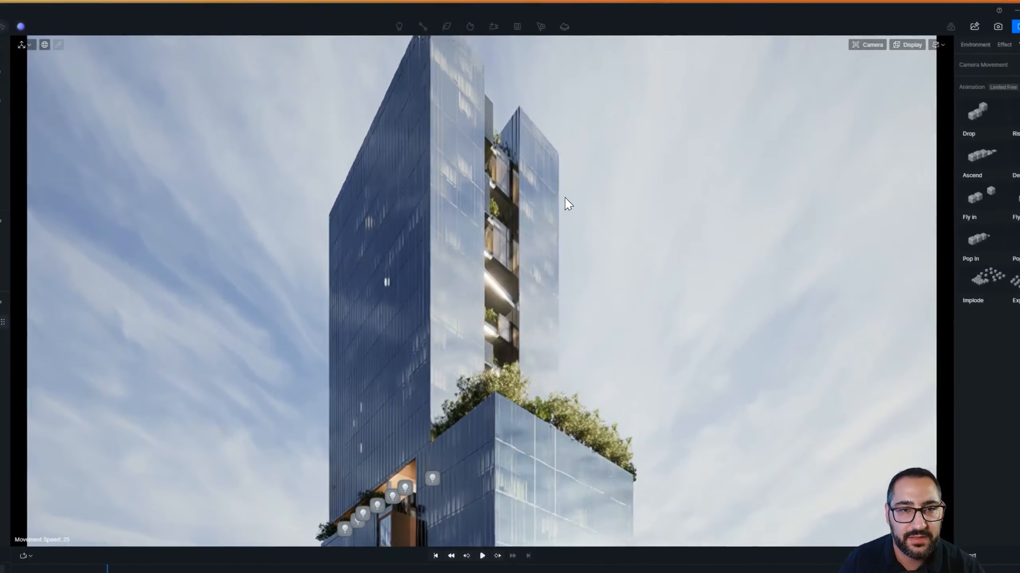
key("e")
key("w")
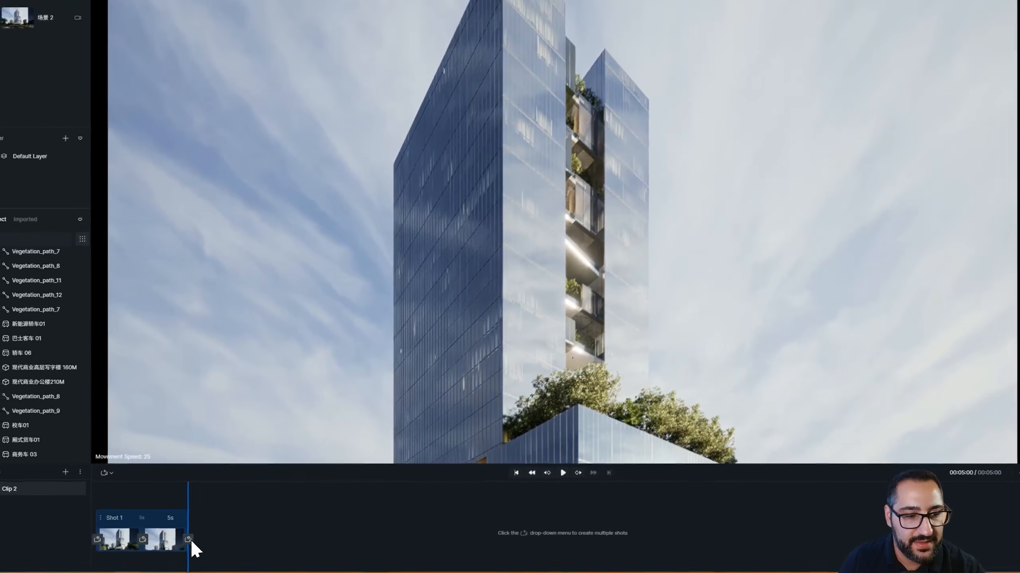
left_click(188, 539)
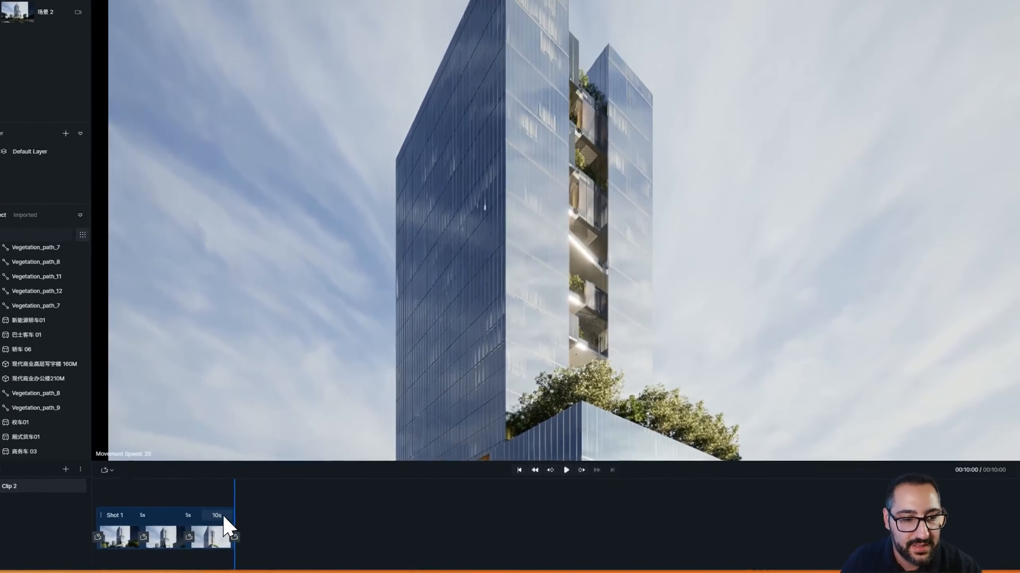
Set the new last keyframe's time to 12 seconds
double_click(210, 523)
type("12")
key("Return")
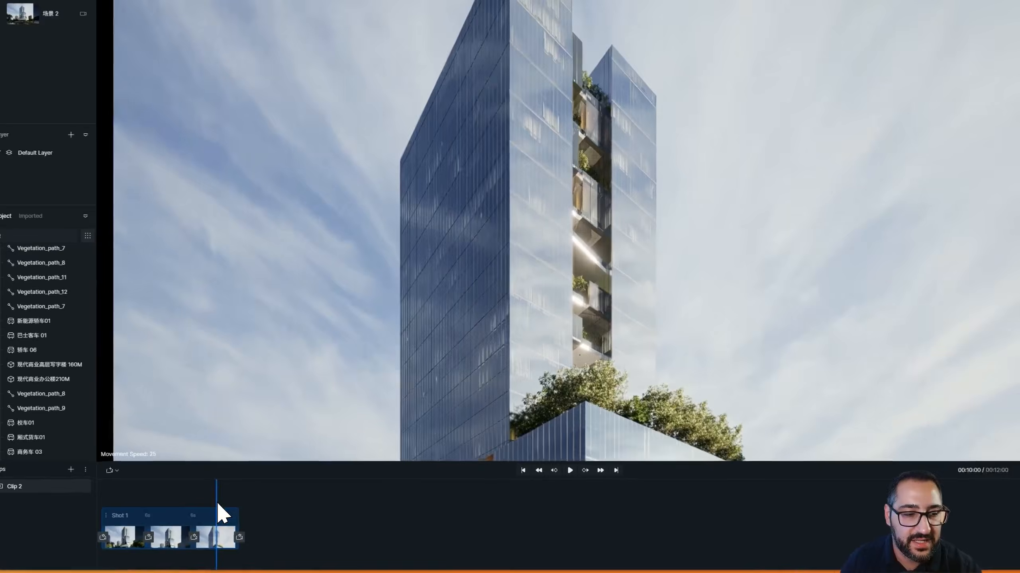
Remove the shot's third keyframe and replay the shot from the start
left_click_drag(204, 510, 99, 510)
left_click(528, 472)
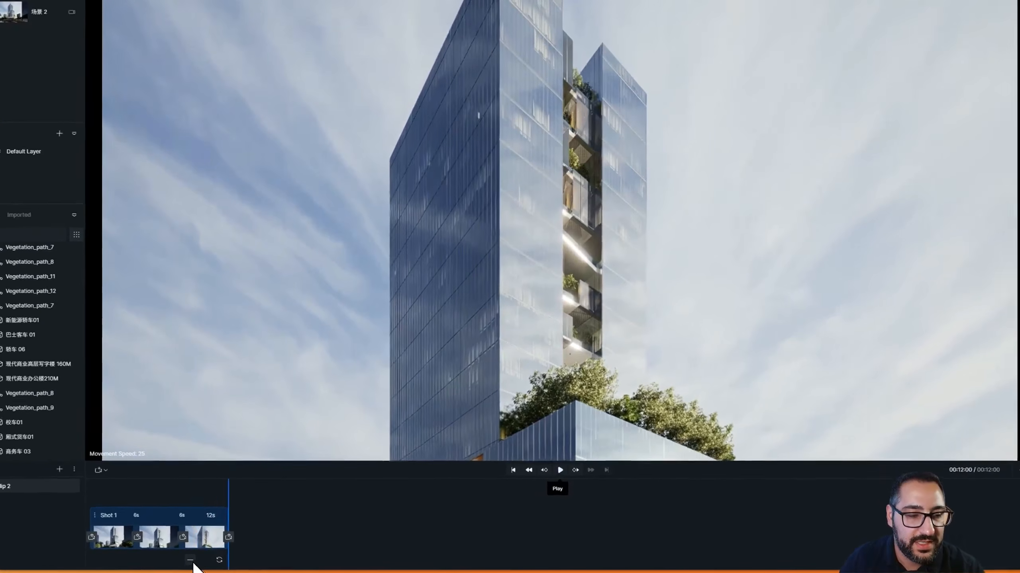
left_click(190, 561)
left_click(93, 506)
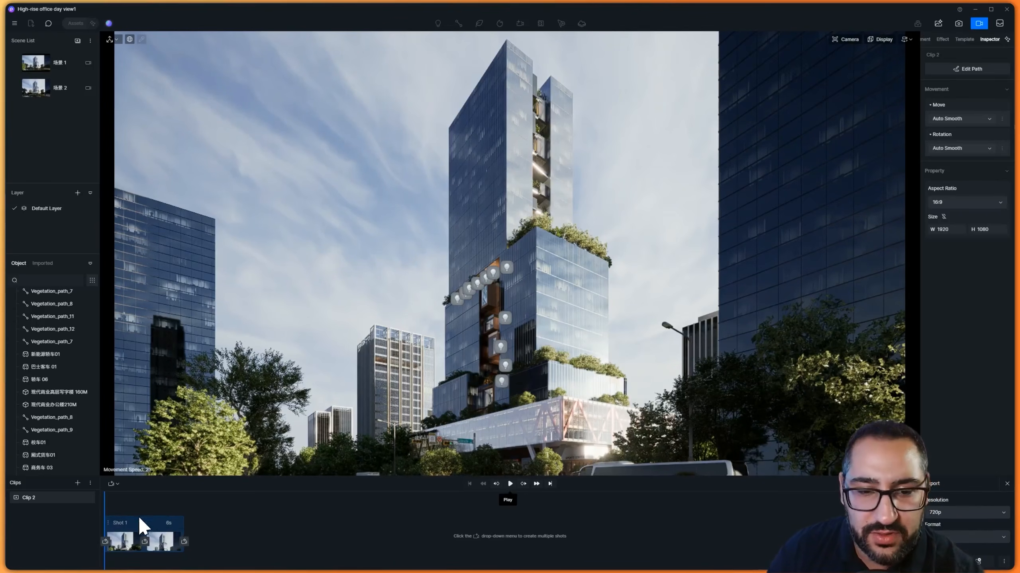
left_click(510, 483)
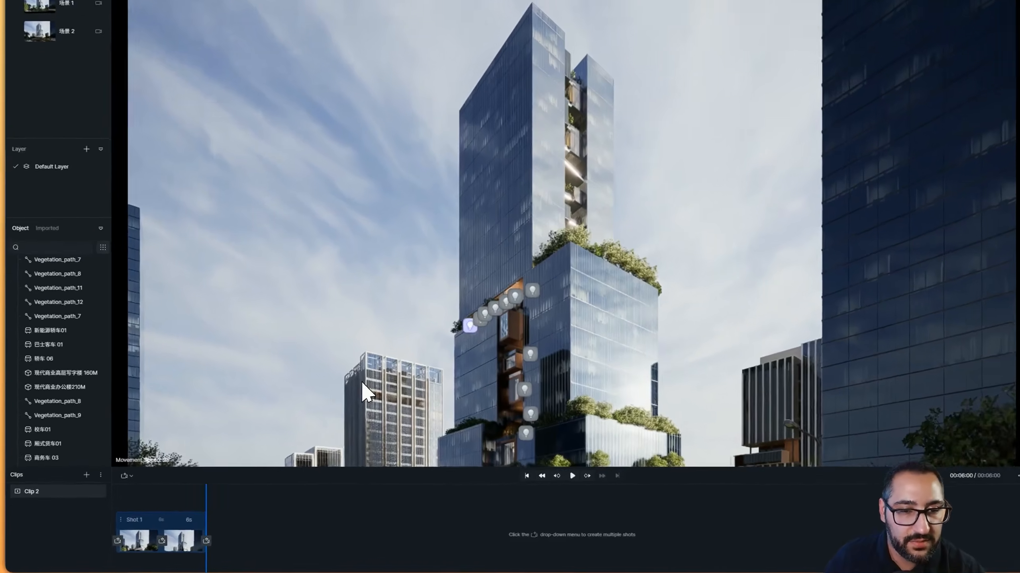
Frame a closer low-angle view of the tower's podium and add it as a new shot from the current view
scroll(446, 354, "up", 8)
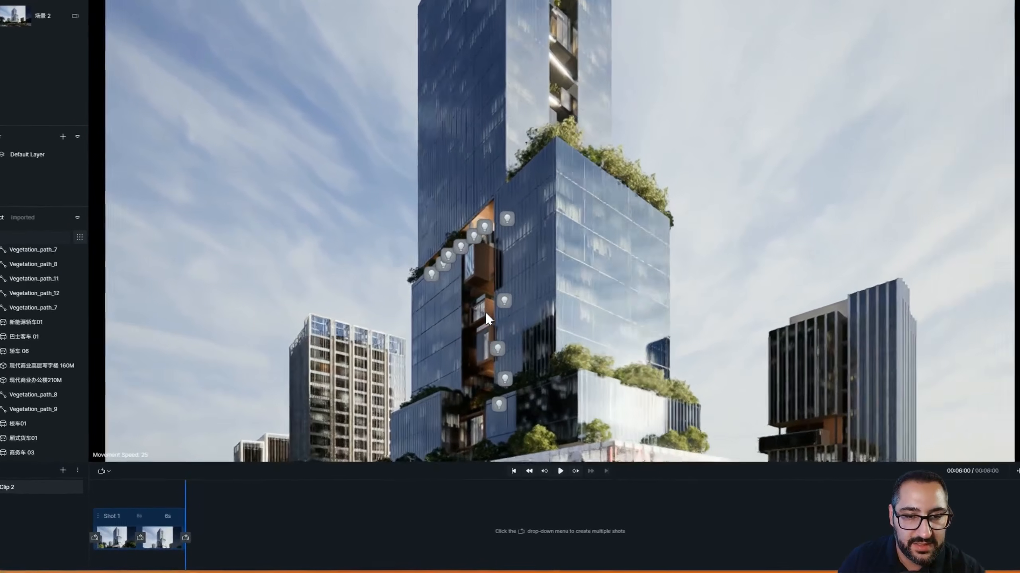
scroll(481, 322, "up", 4)
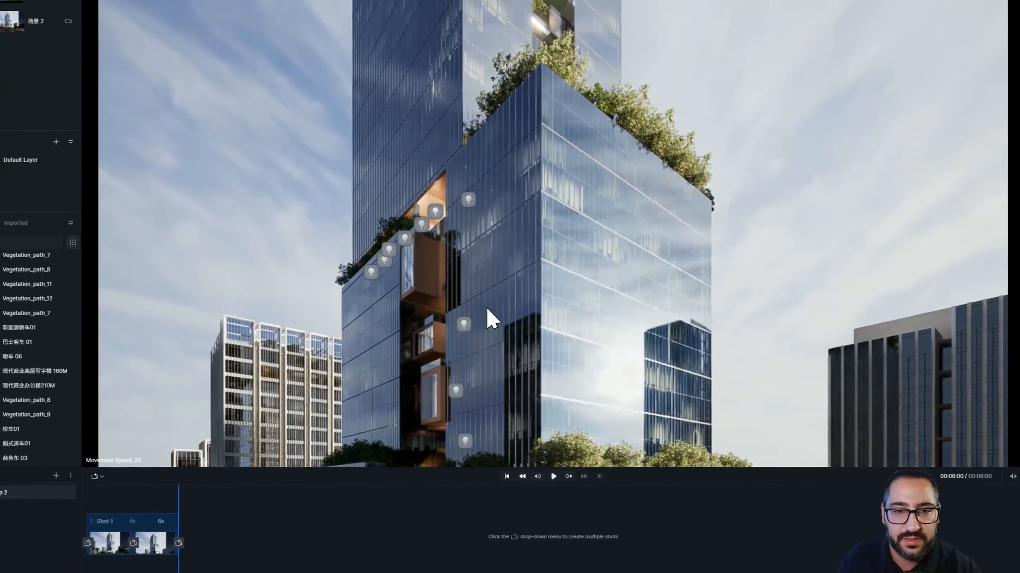
right_click_drag(486, 306, 541, 232)
right_click_drag(605, 246, 604, 403)
right_click_drag(529, 333, 343, 446)
right_click_drag(432, 444, 562, 354)
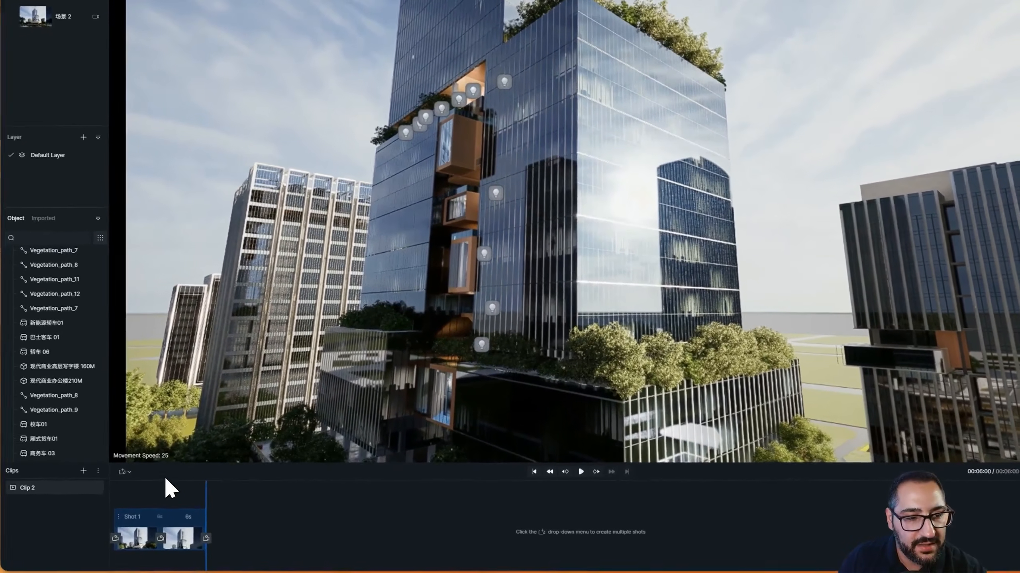
left_click(128, 473)
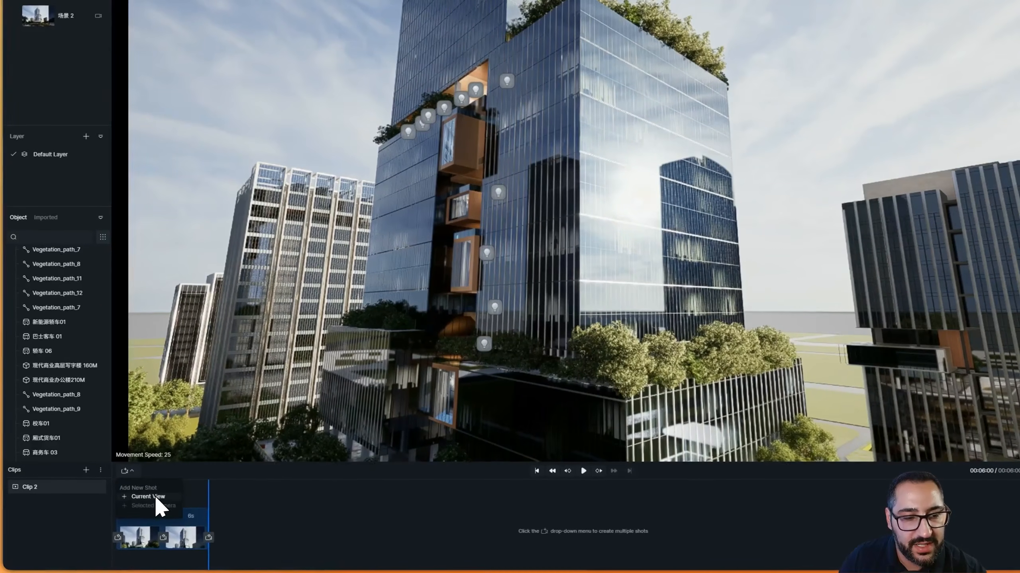
left_click(153, 497)
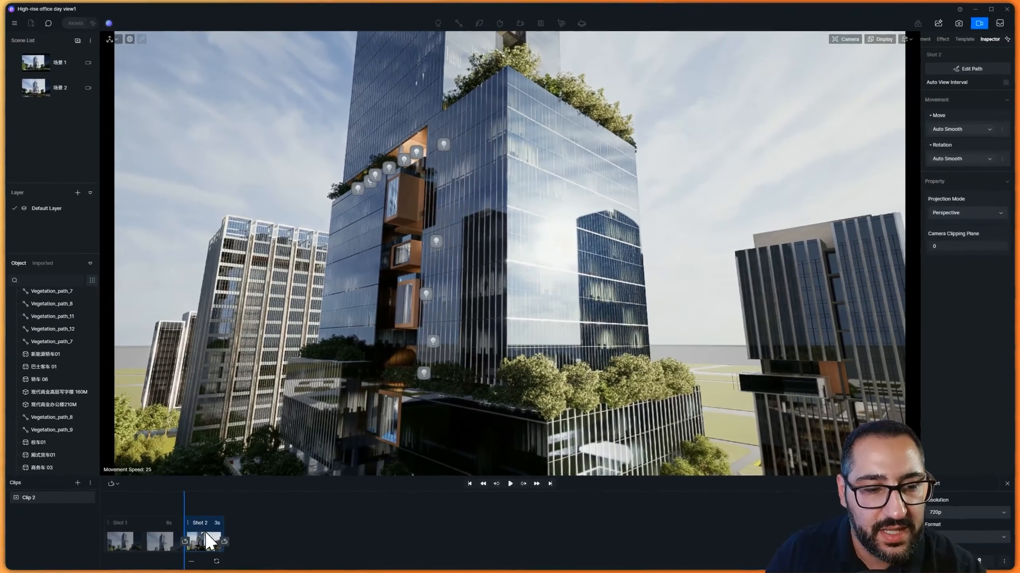
Select the second shot's keyframe and set its camera projection mode to Two-point Perspective
left_click(160, 542)
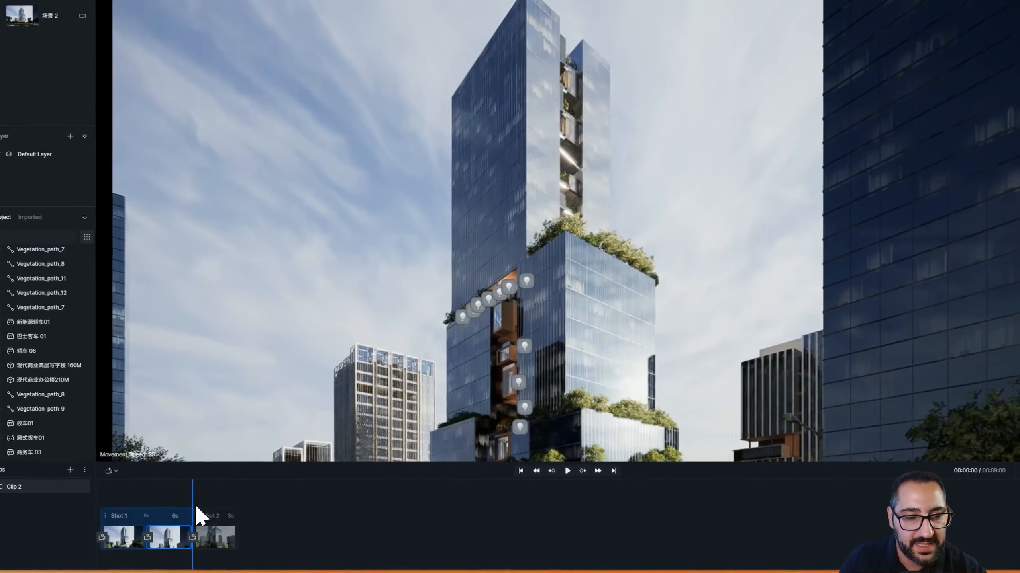
left_click_drag(196, 507, 224, 494)
left_click(231, 534)
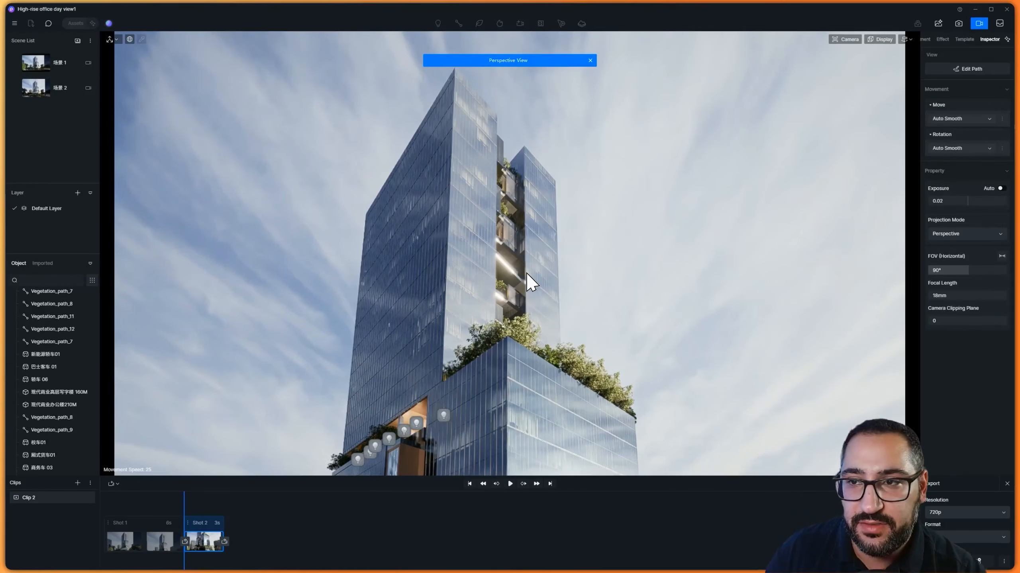
right_click_drag(516, 247, 504, 439)
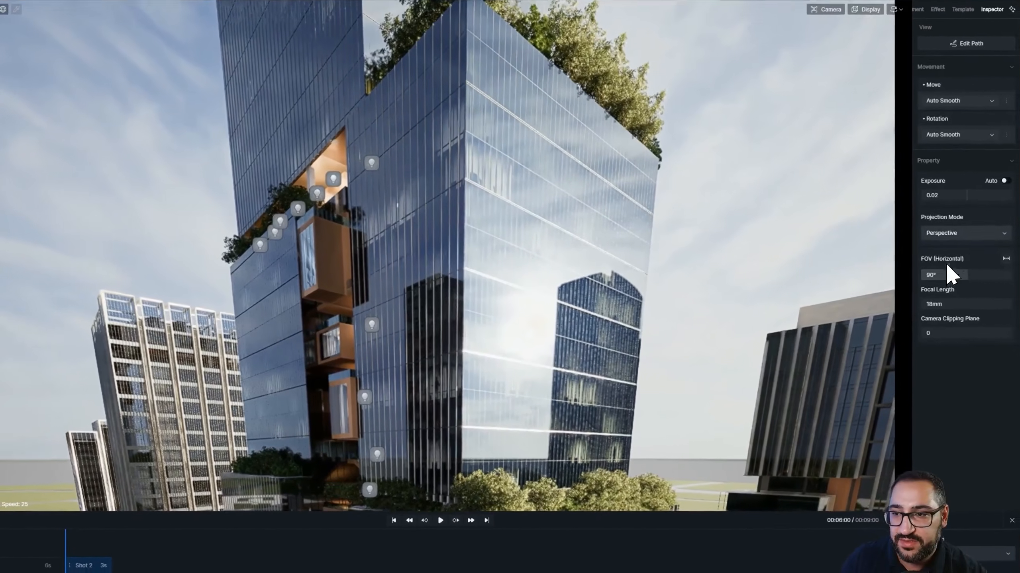
left_click(1002, 229)
left_click(1002, 258)
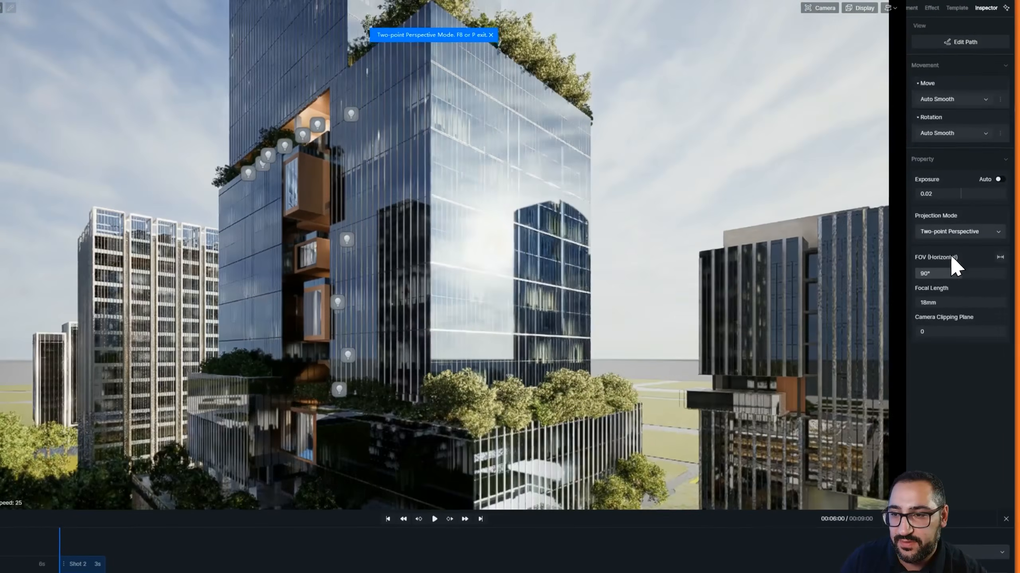
left_click(997, 230)
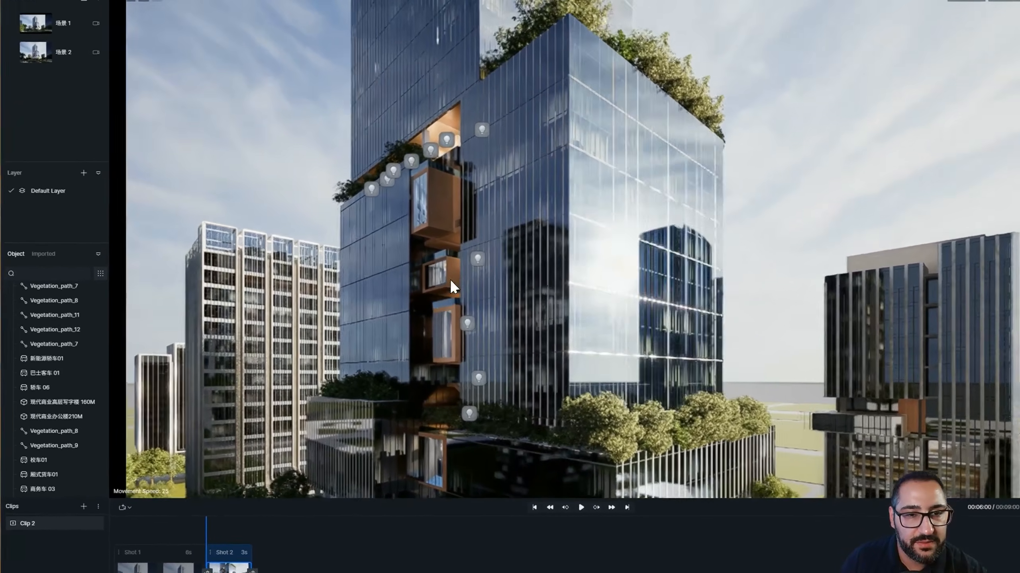
Zoom in close on the podium's hanging glass boxes and add this view as the second shot's end keyframe
scroll(449, 279, "up", 3)
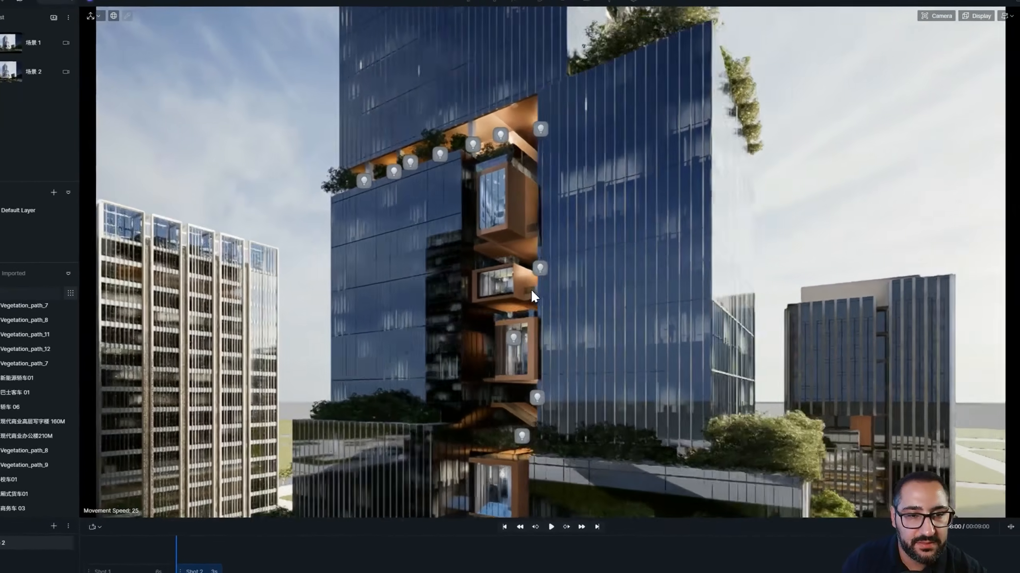
scroll(532, 292, "up", 5)
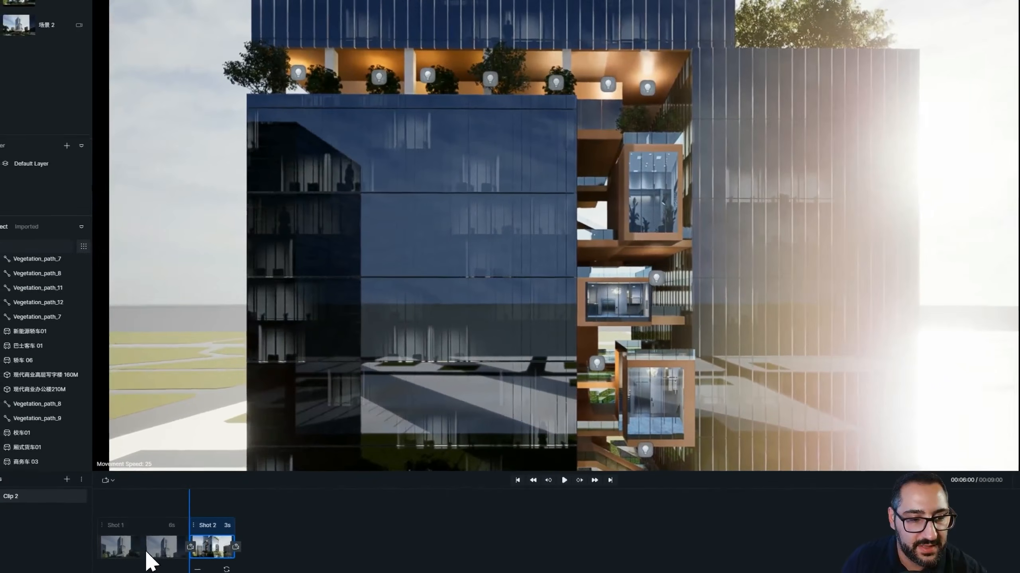
left_click(227, 537)
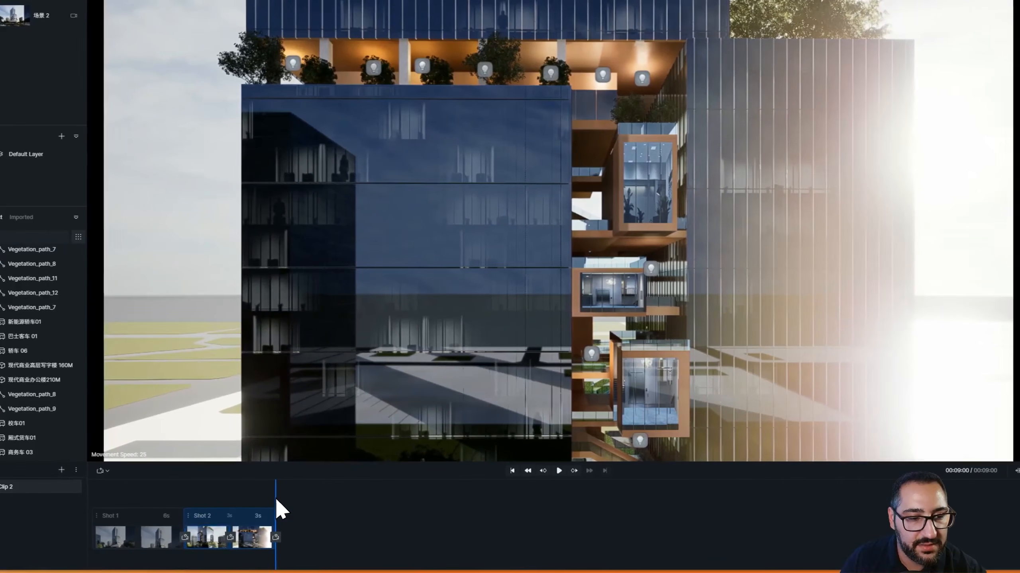
Replay the clip, set the second shot's final segment to 5 seconds, and play from the first shot
left_click_drag(275, 499, 148, 501)
left_click(557, 471)
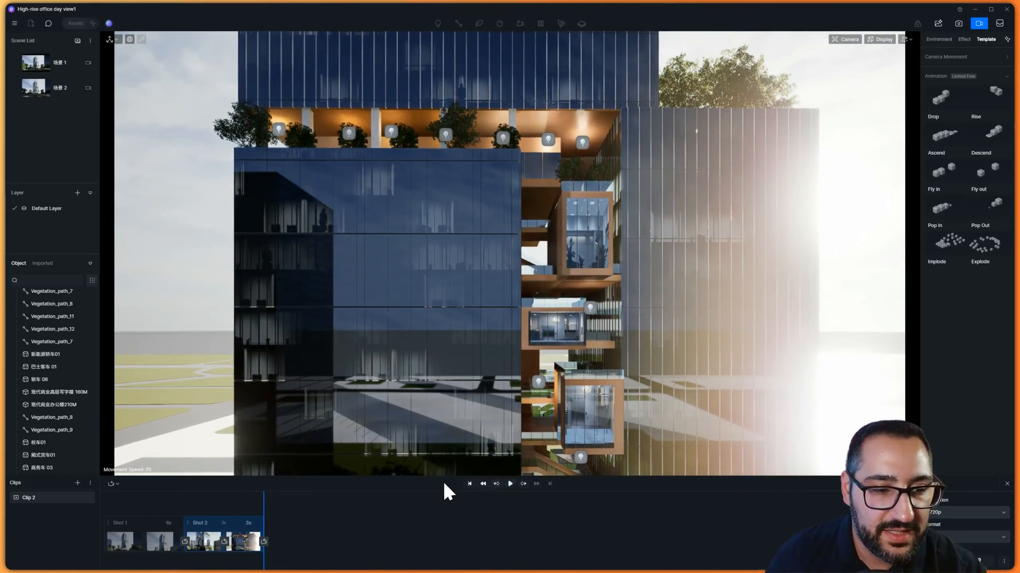
left_click(251, 525)
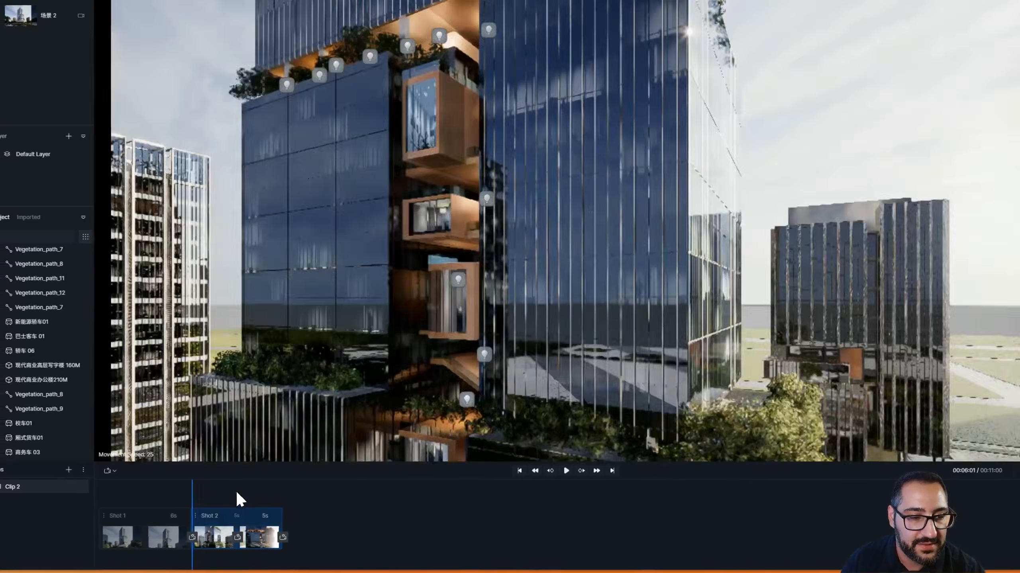
left_click(174, 499)
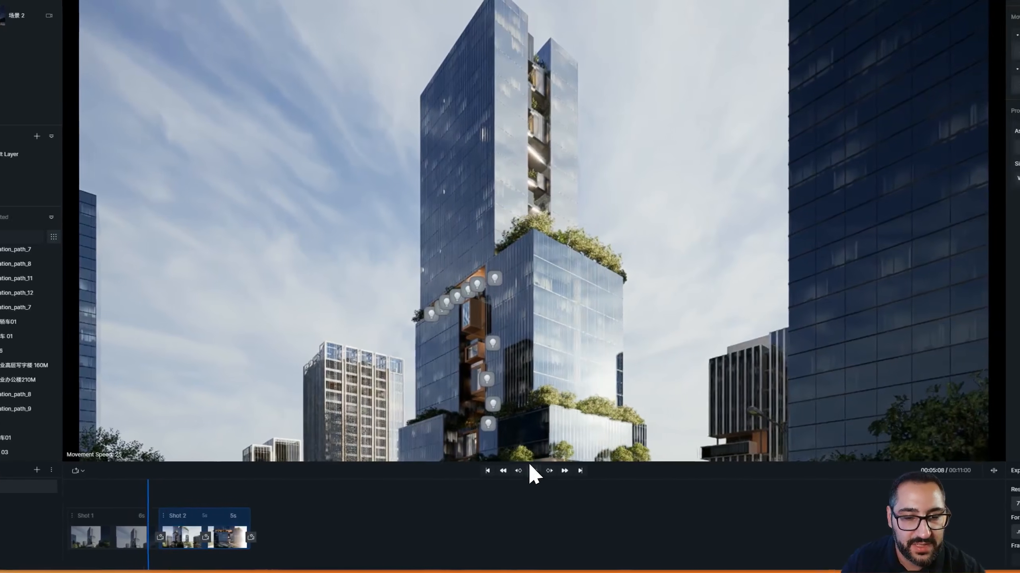
left_click(559, 471)
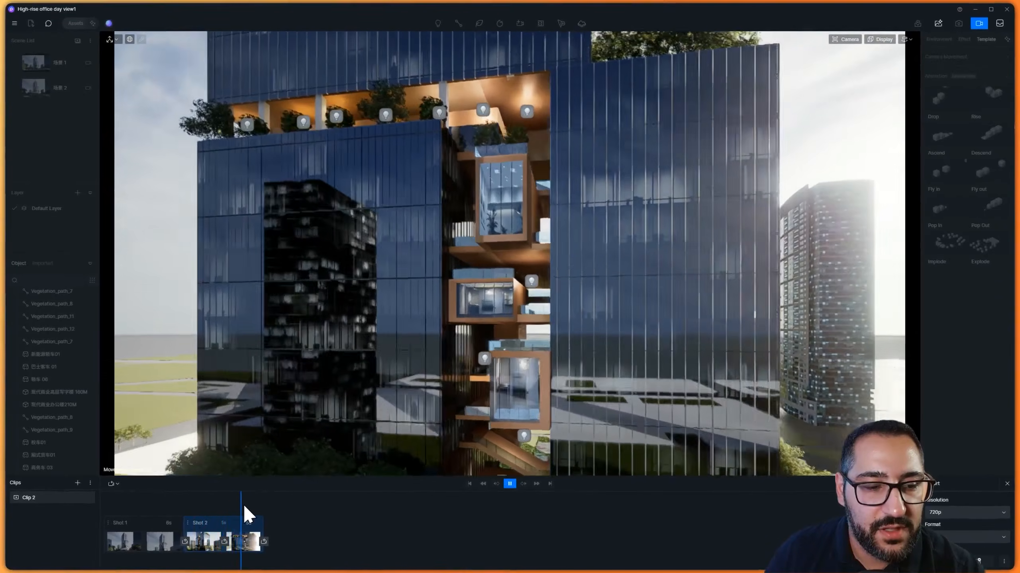
Scrub back into the first shot and replay the clip
left_click(245, 507)
left_click_drag(245, 507, 167, 508)
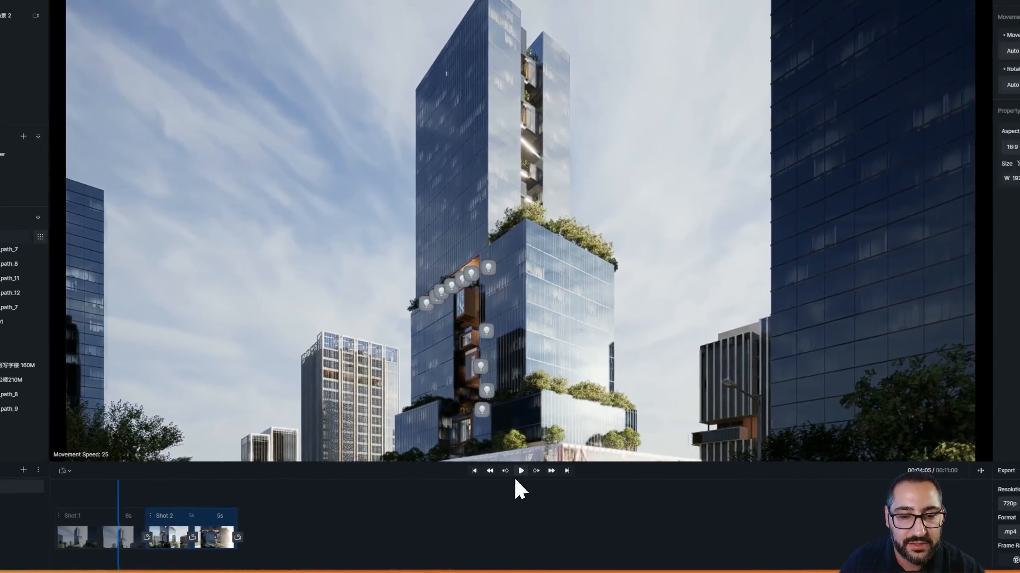
left_click(557, 470)
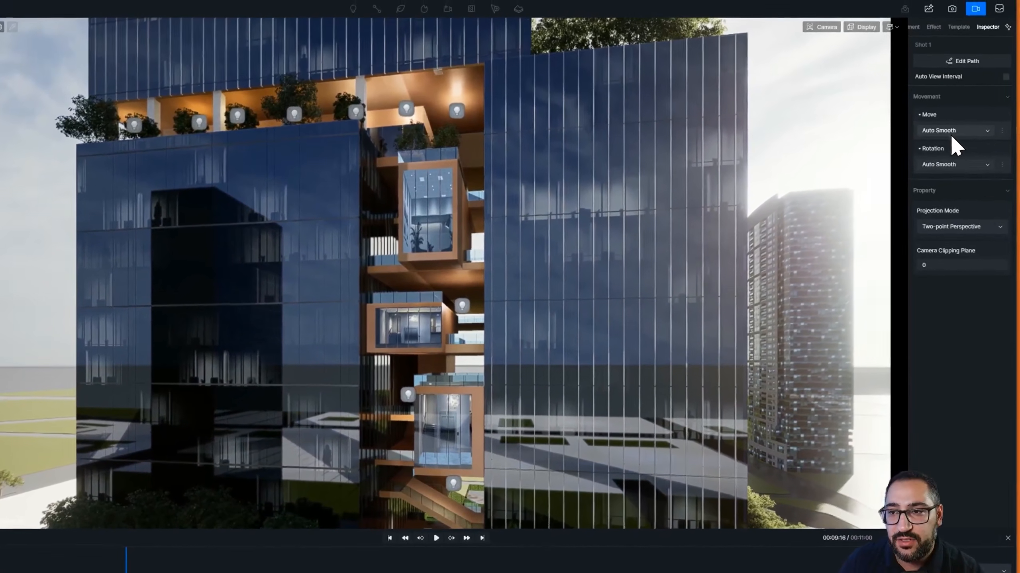
Set the first shot's camera Move interpolation to Linear
left_click(951, 132)
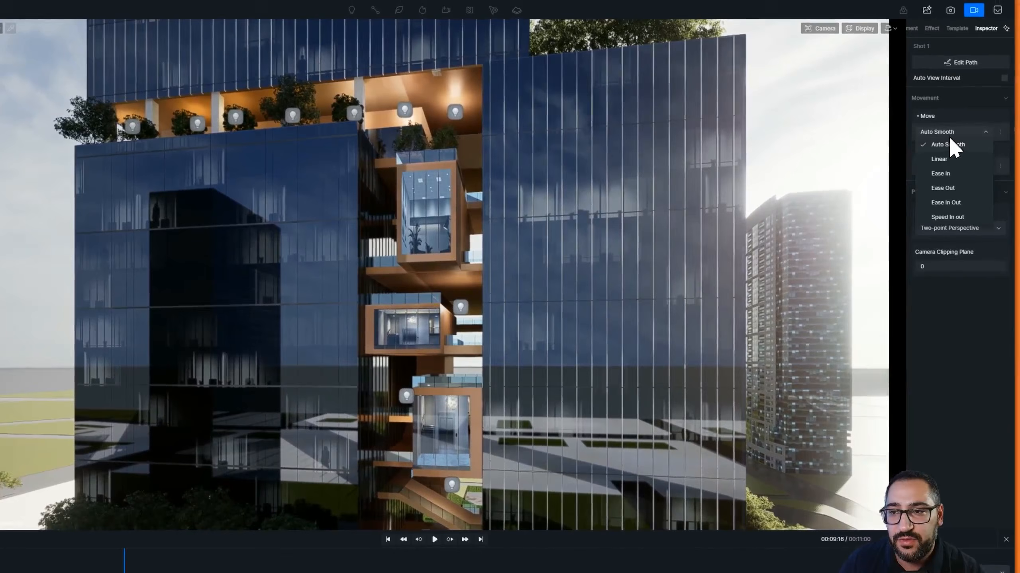
left_click(951, 160)
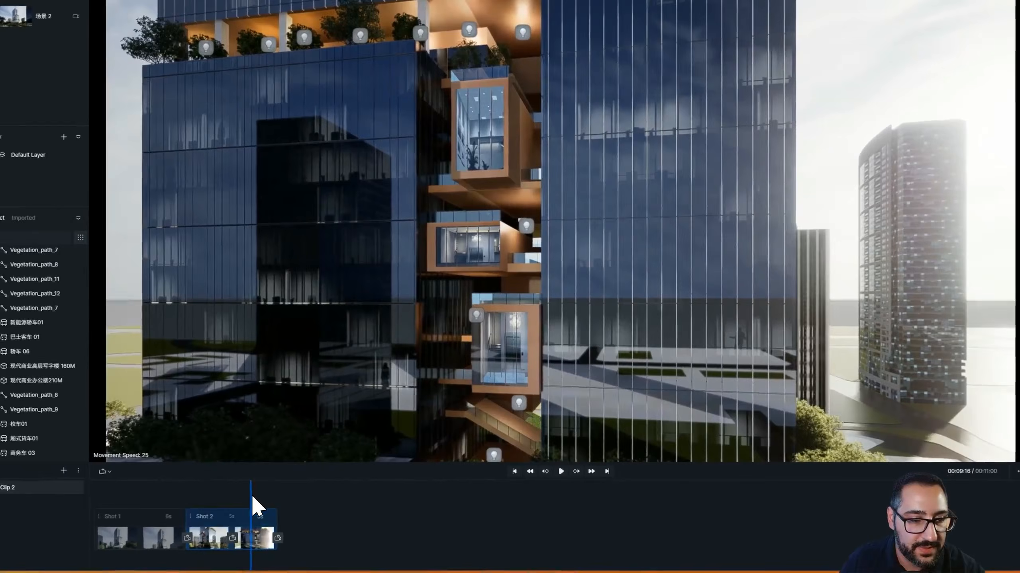
left_click_drag(230, 497, 128, 500)
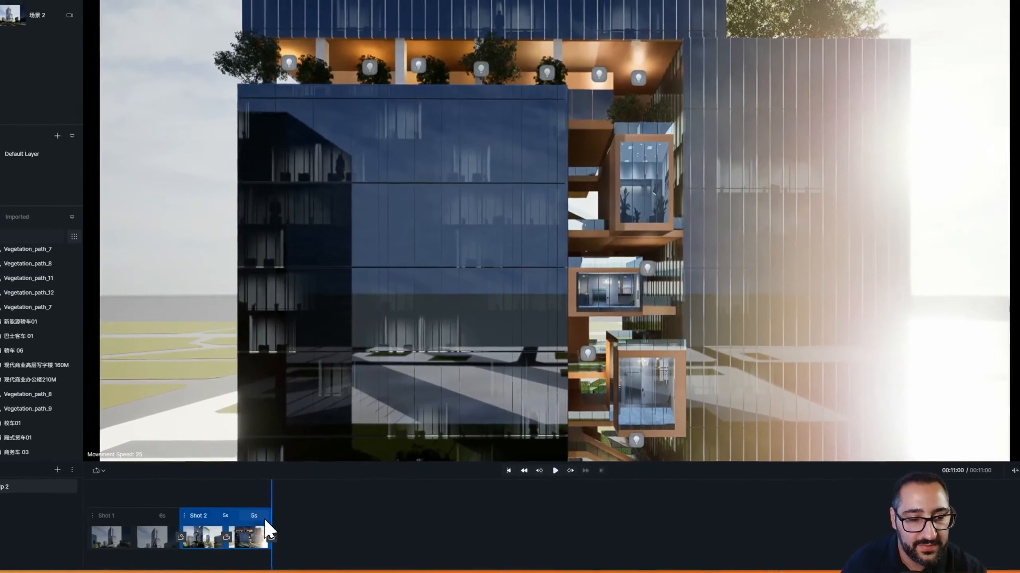
Set the second shot's final segment to 6 seconds and replay the clip from the start
left_click(254, 520)
type("6")
key("Return")
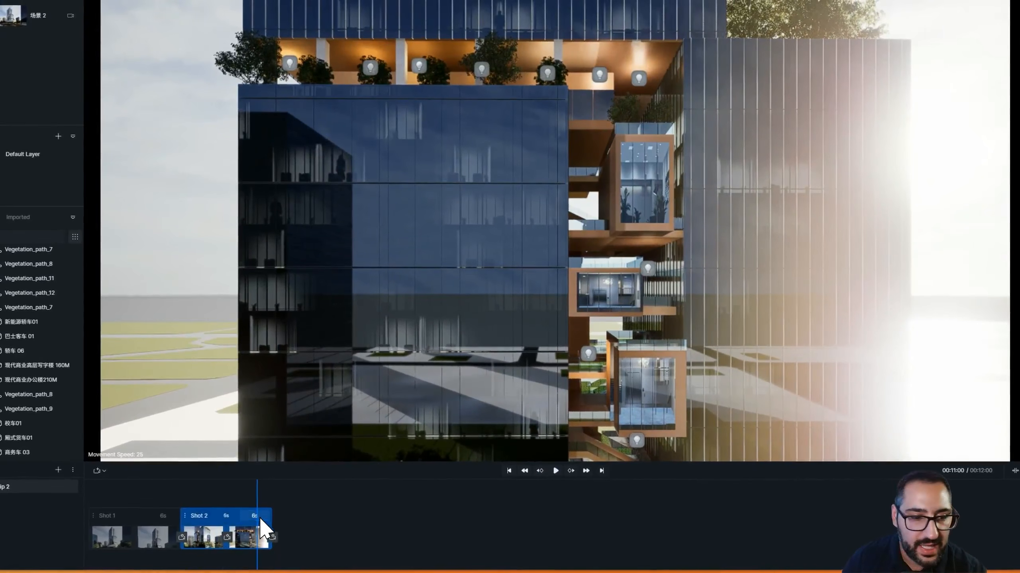
left_click_drag(257, 499, 167, 510)
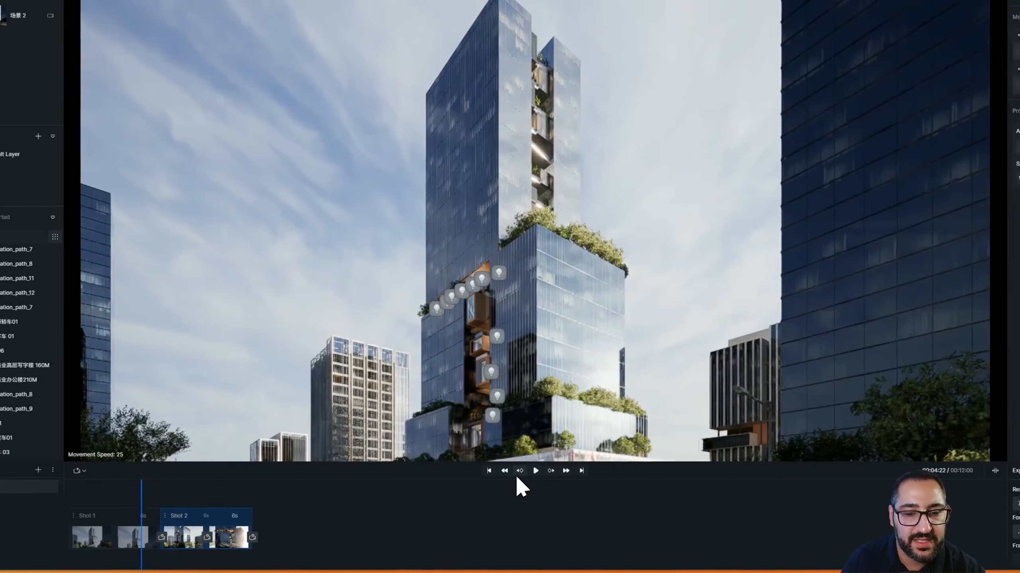
left_click(569, 471)
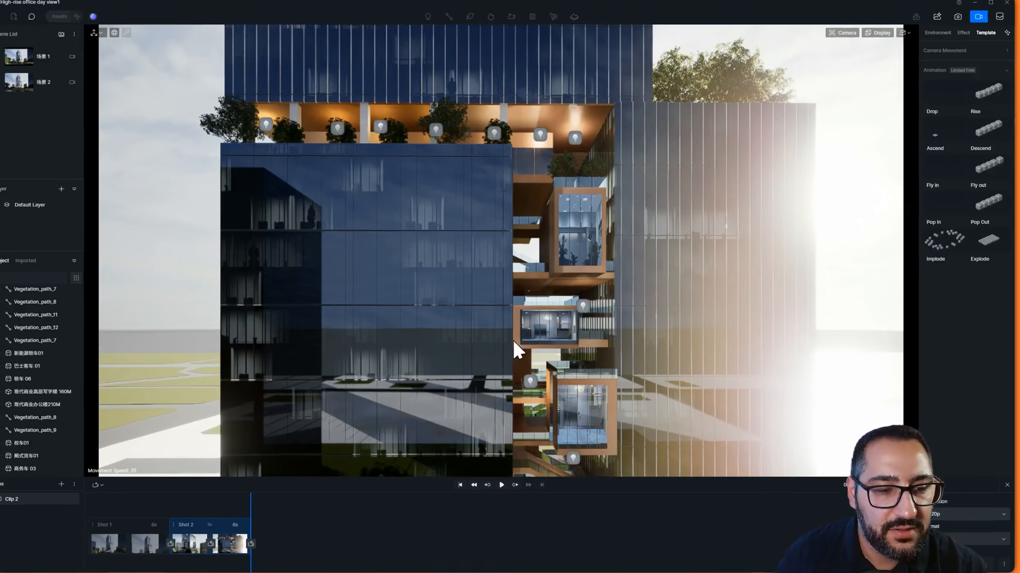
Frame a frontal view of the tower's upper atrium, add it as a third shot, and replay from the second shot
middle_click_drag(610, 282, 636, 393)
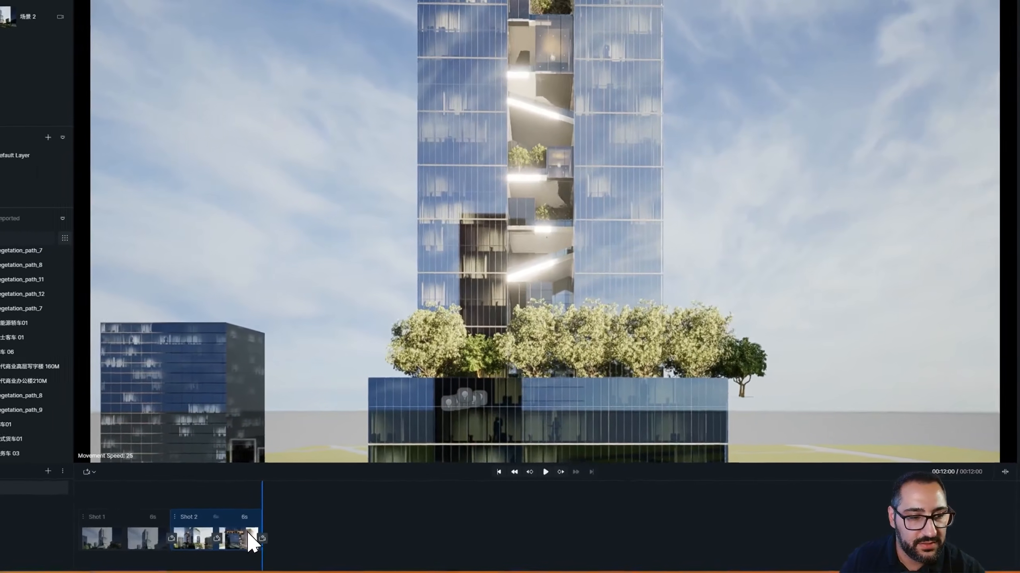
left_click(262, 538)
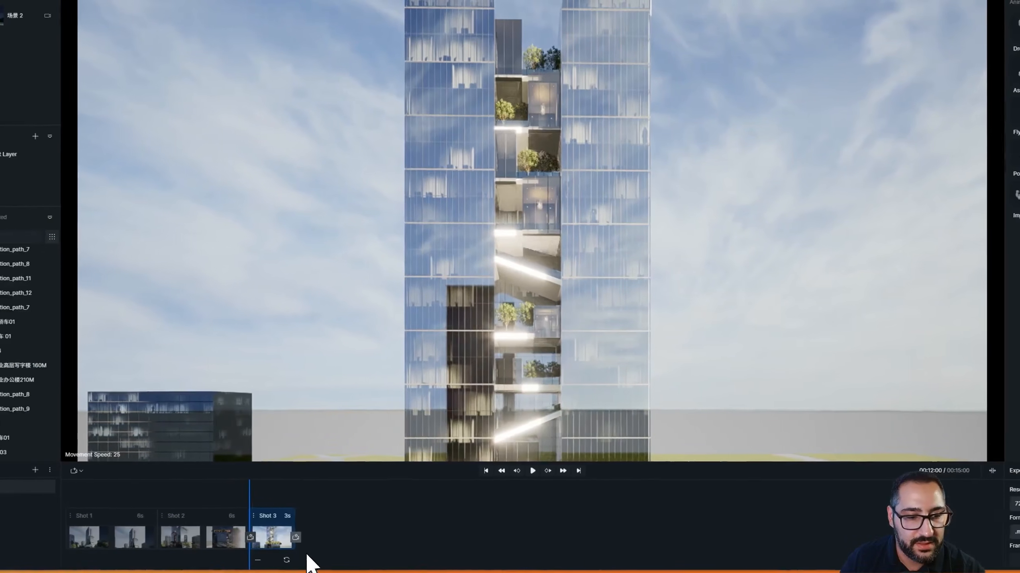
left_click(210, 539)
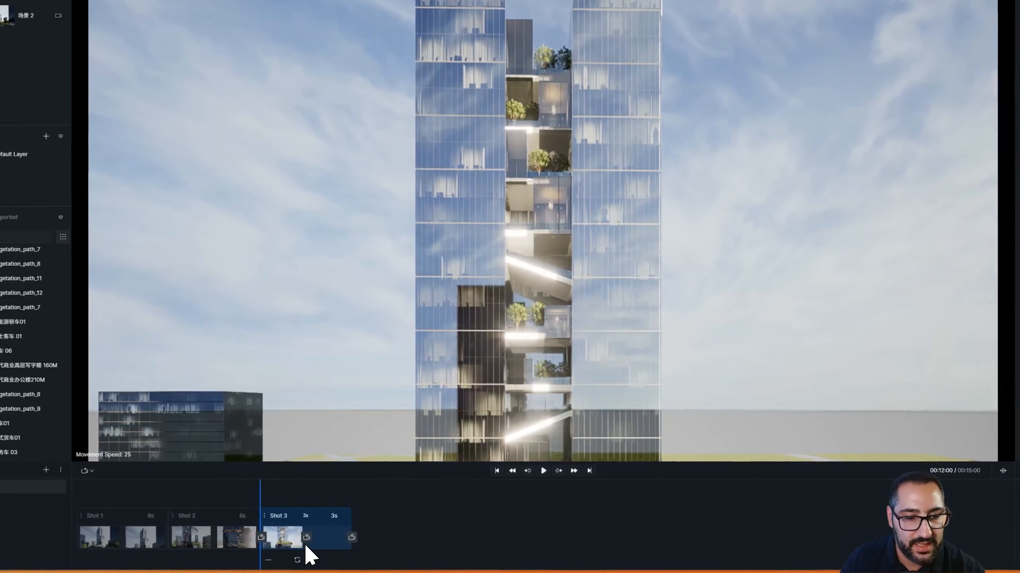
left_click_drag(349, 502, 214, 503)
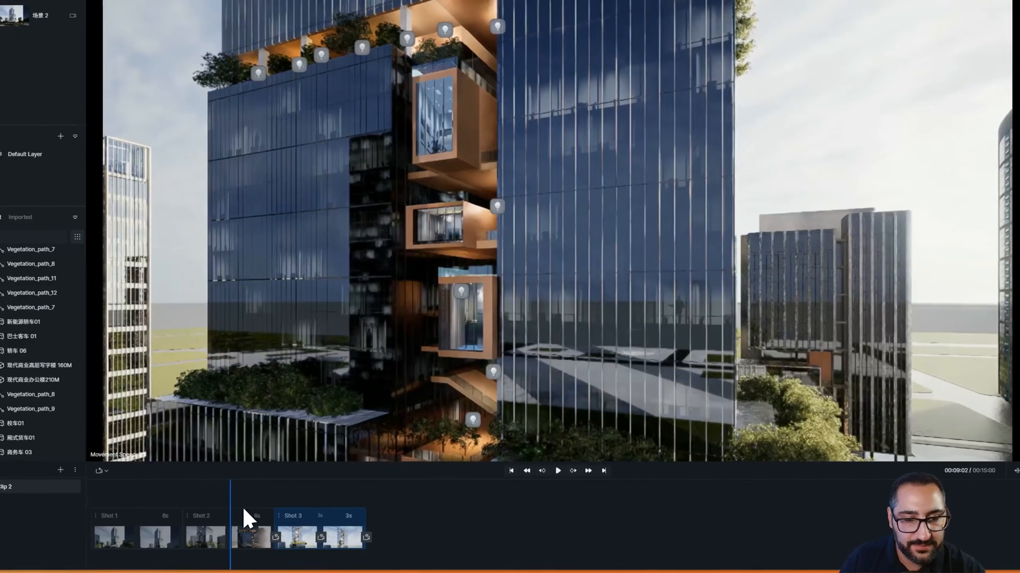
left_click(546, 473)
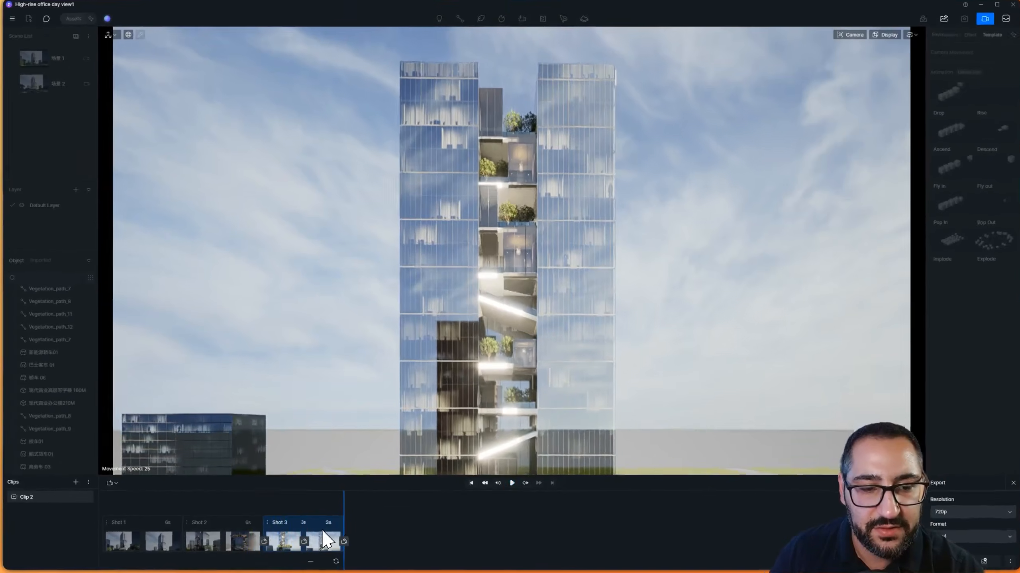
Set the third shot's final segment to 6 seconds
double_click(329, 524)
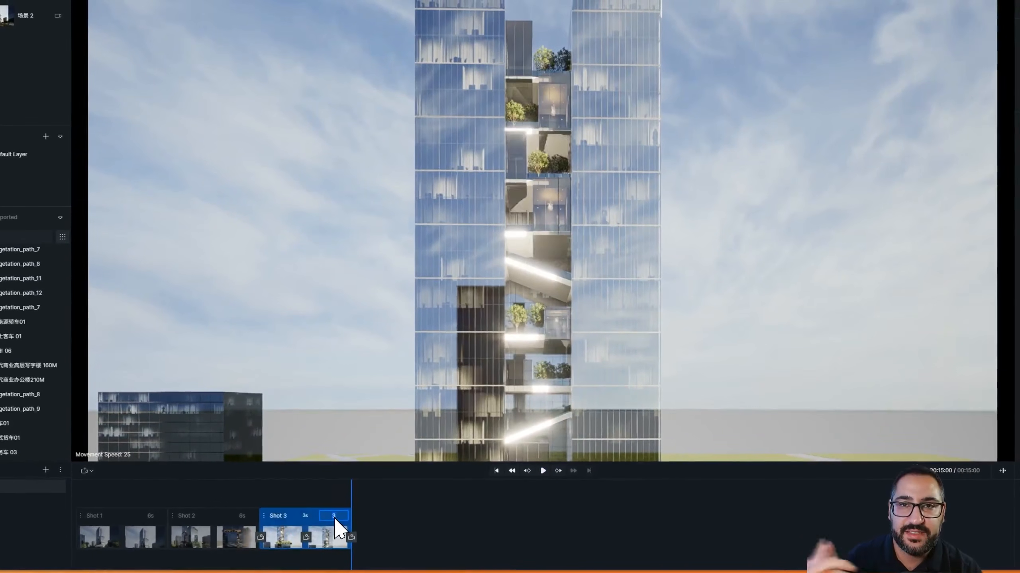
type("6")
key("Return")
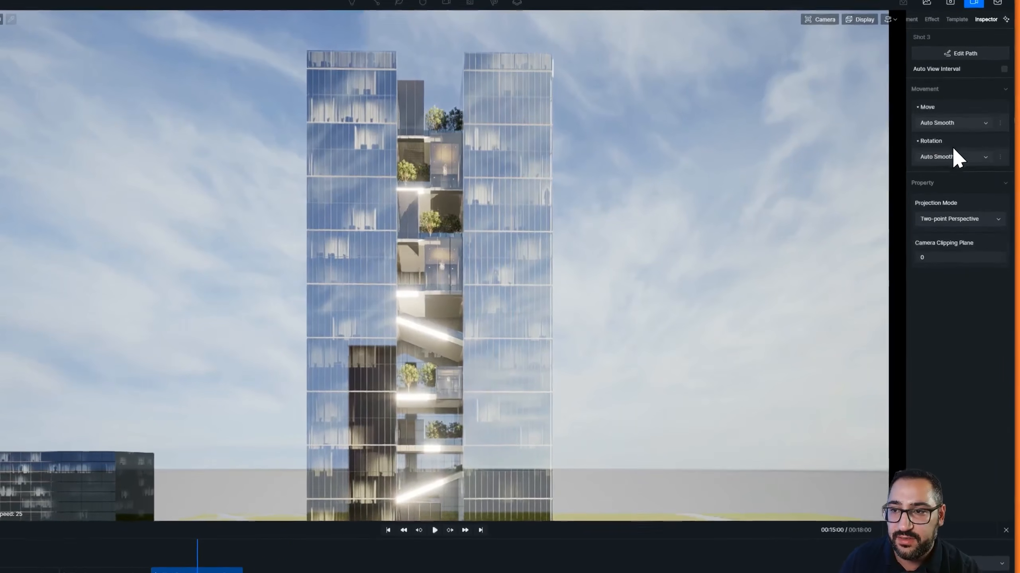
Set the third shot's camera Move interpolation to Linear and replay from the second shot's end
left_click(960, 130)
left_click(949, 144)
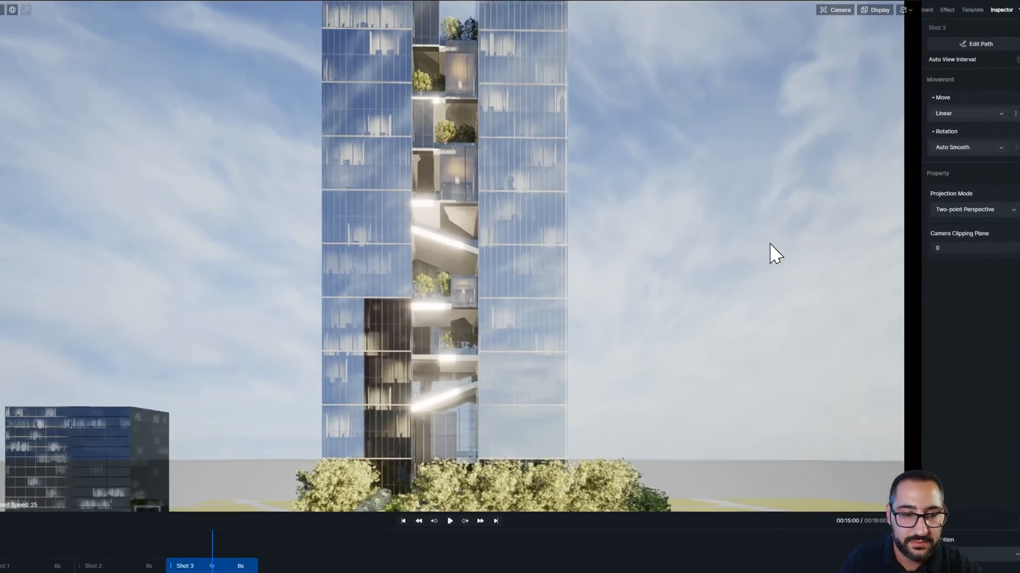
left_click_drag(212, 552, 138, 559)
left_click(449, 521)
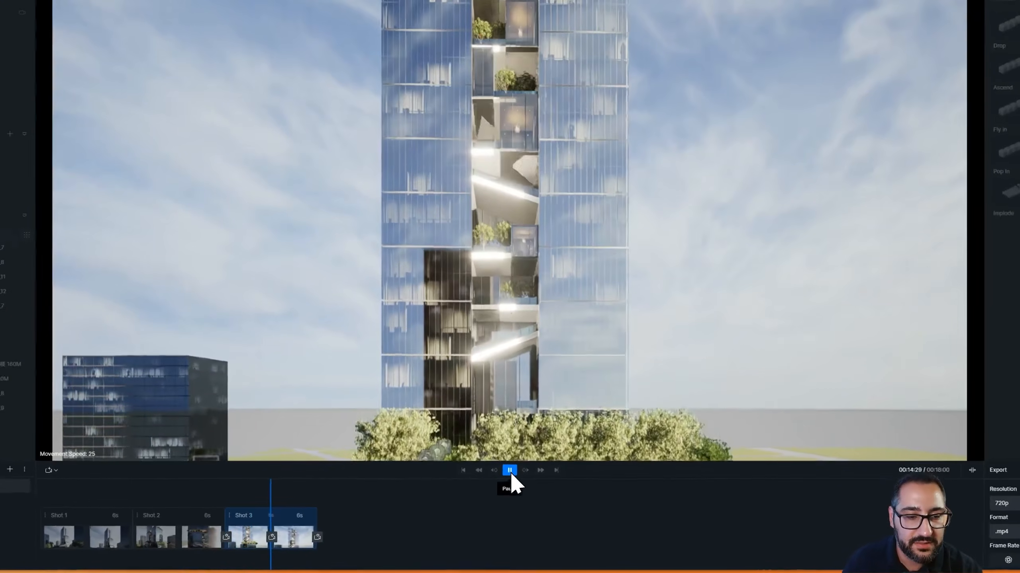
Set the third shot's final segment to 5 seconds and replay the end of the clip
left_click(510, 483)
double_click(330, 523)
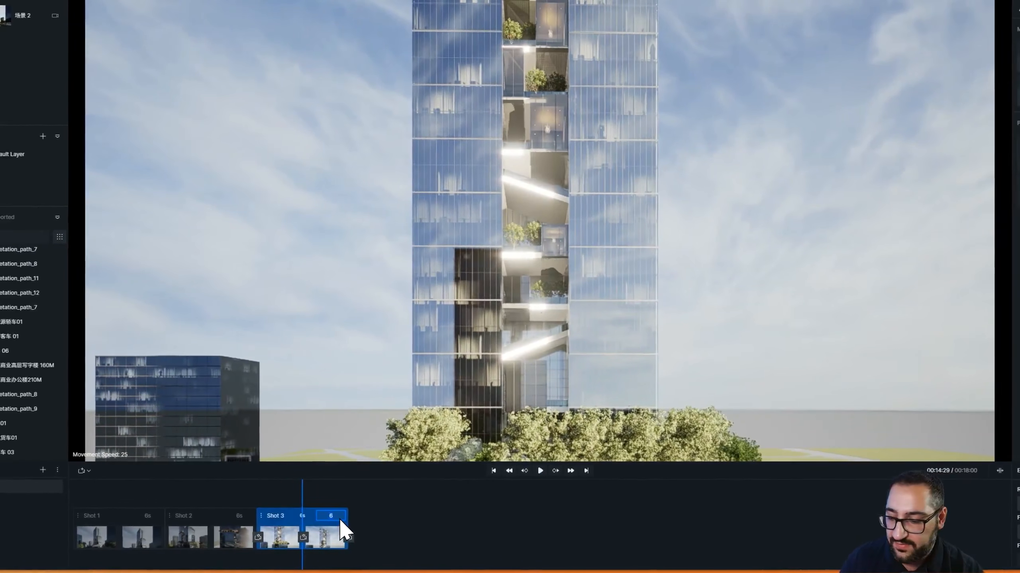
type("5s")
key("Return")
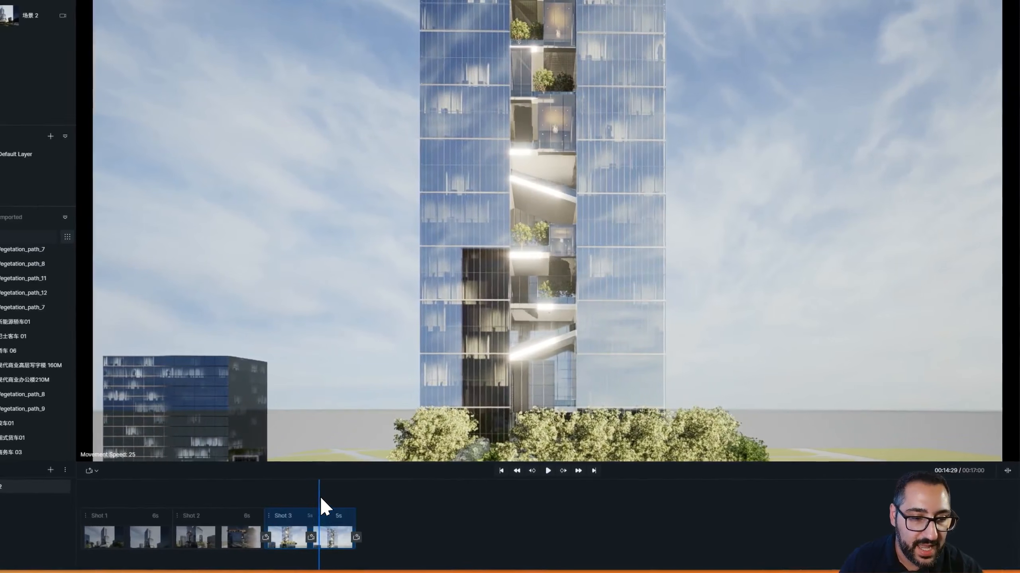
left_click(245, 505)
left_click(547, 471)
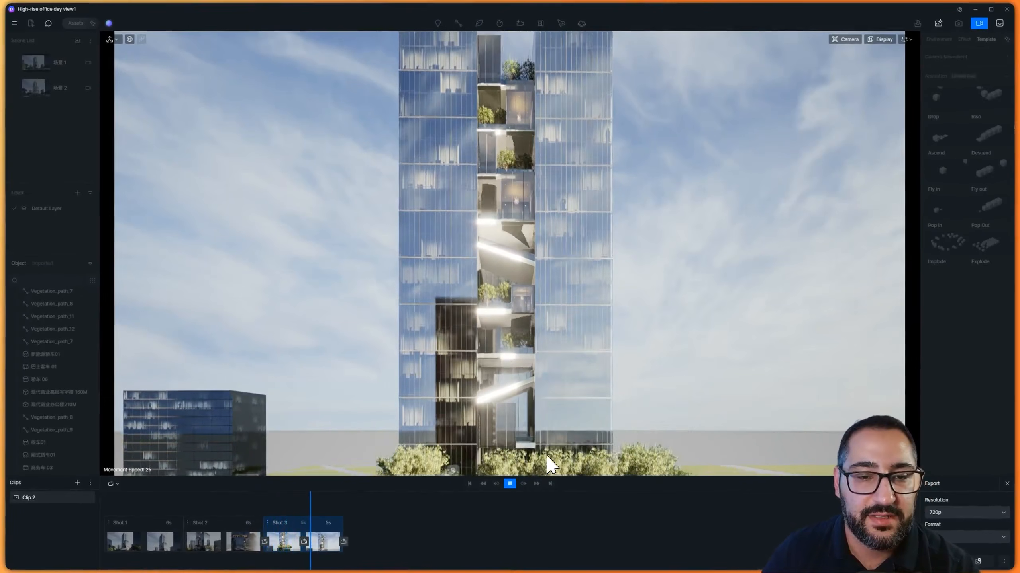
left_click(510, 483)
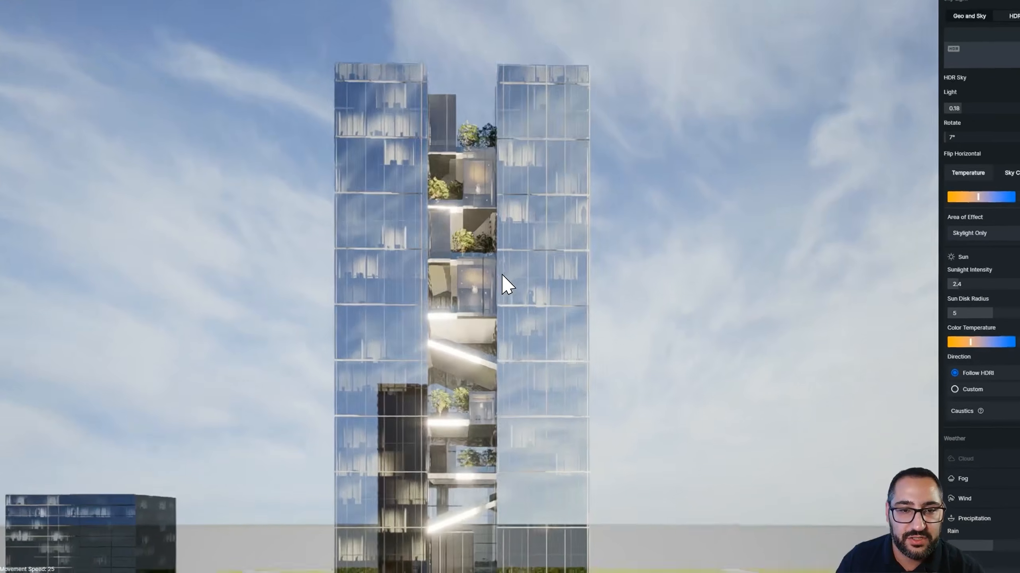
Examine the material of the atrium's underside panel and return to video mode
scroll(511, 299, "up", 8)
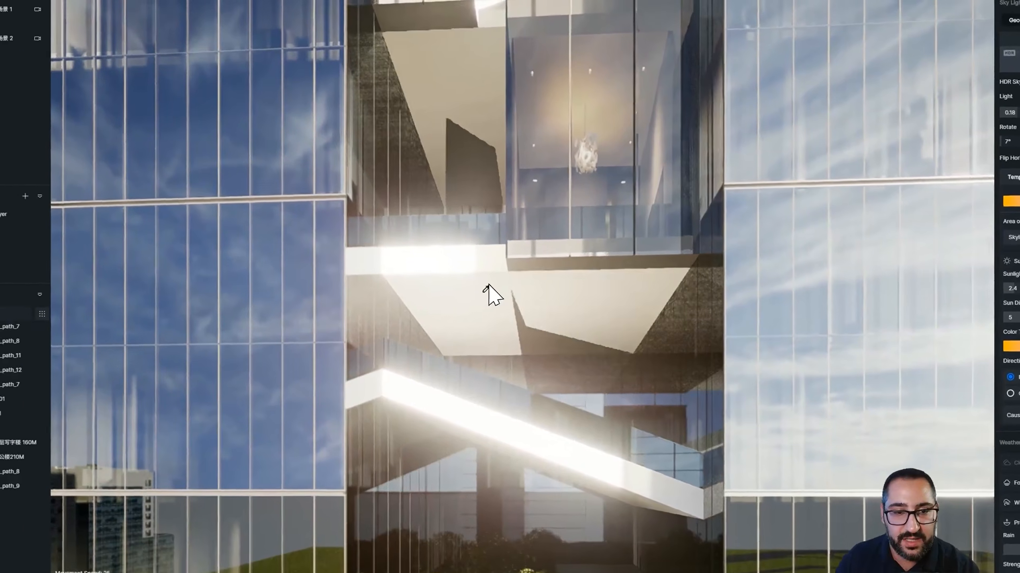
left_click(507, 302)
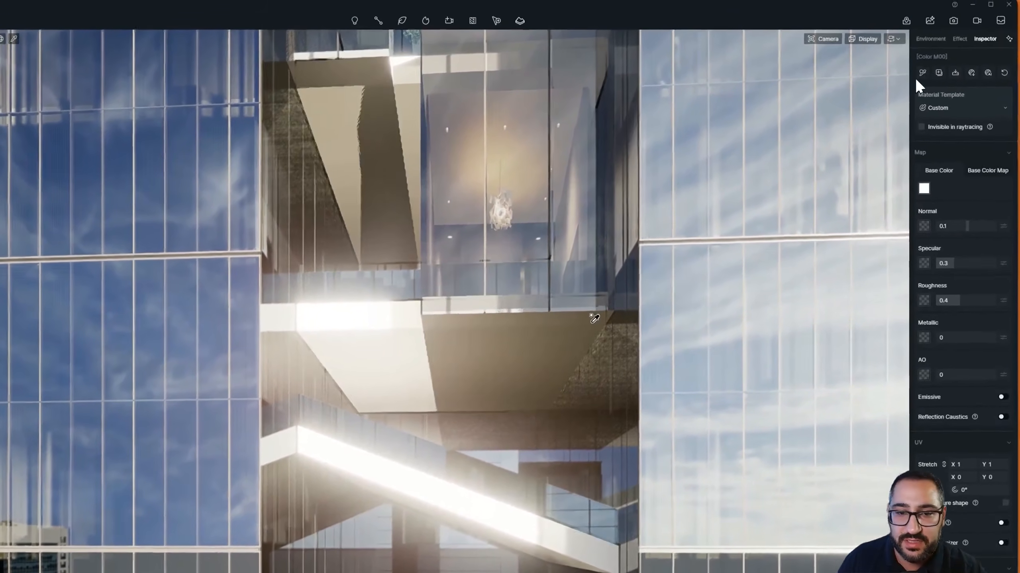
left_click(946, 54)
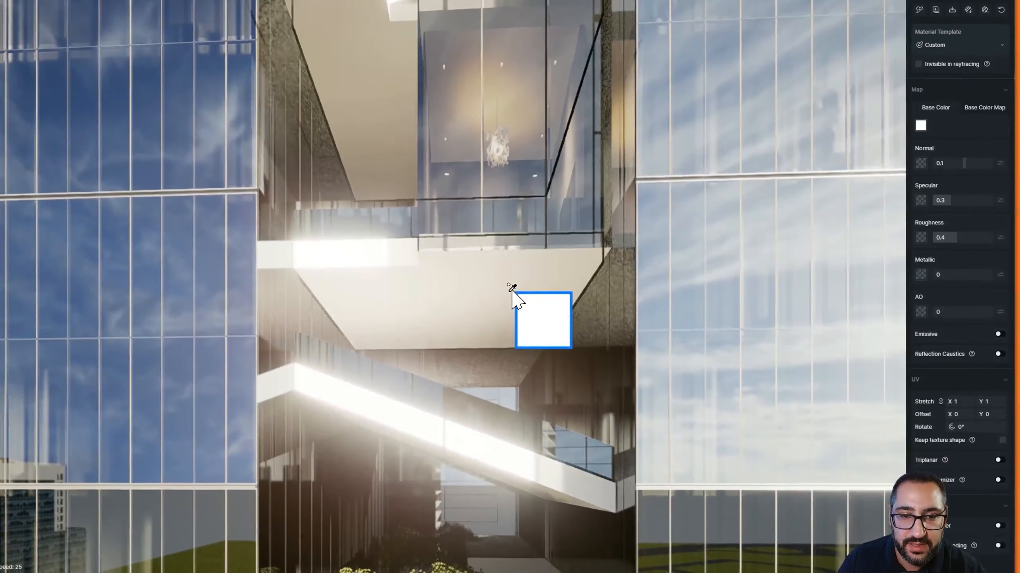
scroll(517, 303, "down", 10)
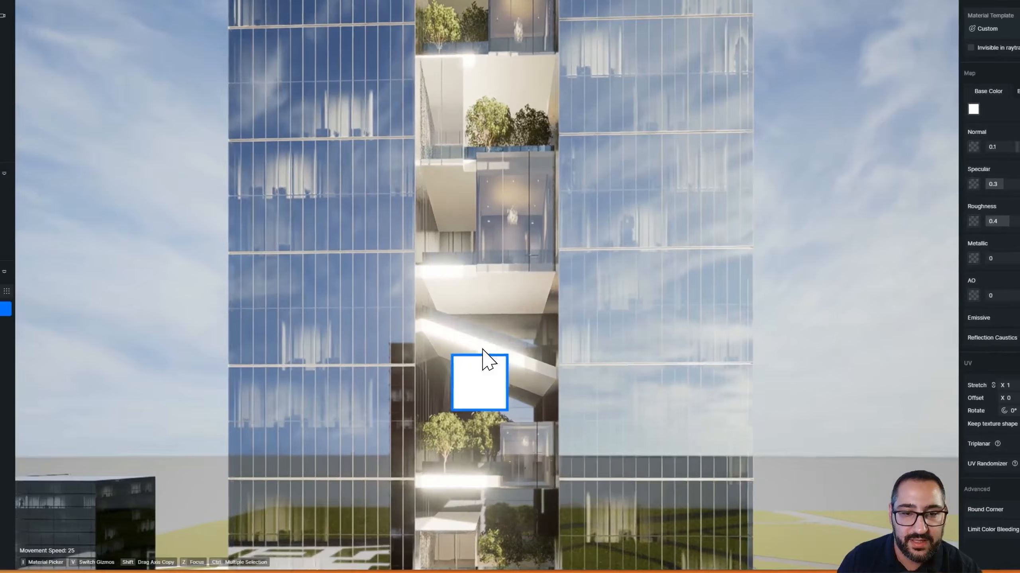
key("Escape")
key("q")
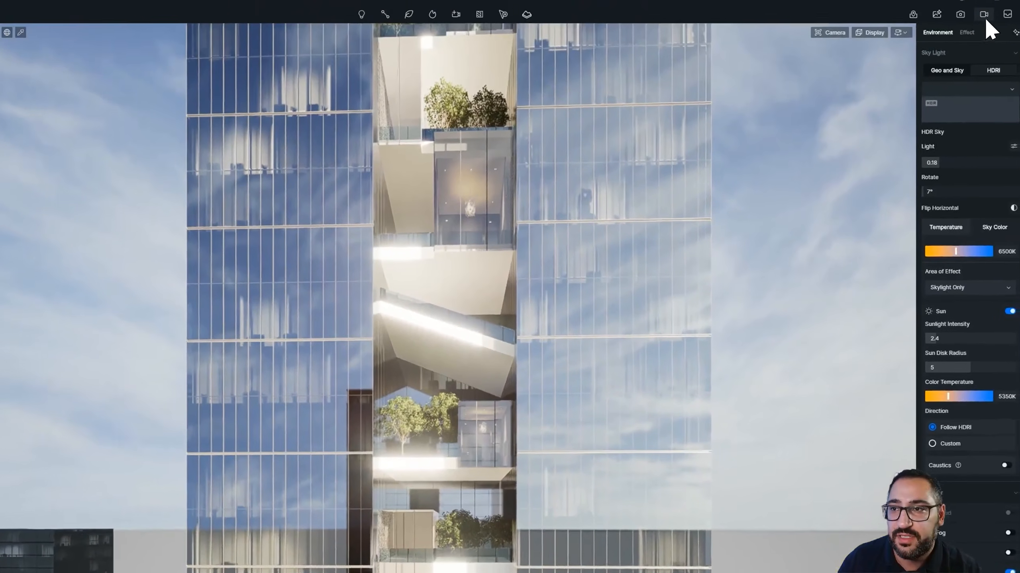
left_click(984, 15)
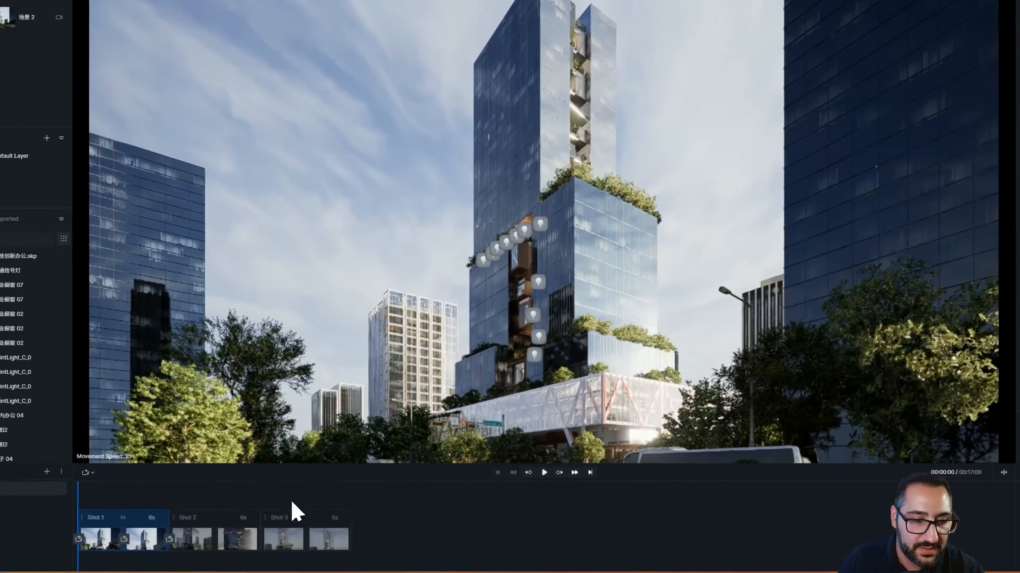
Replay the clip from the first shot
left_click_drag(290, 501, 255, 494)
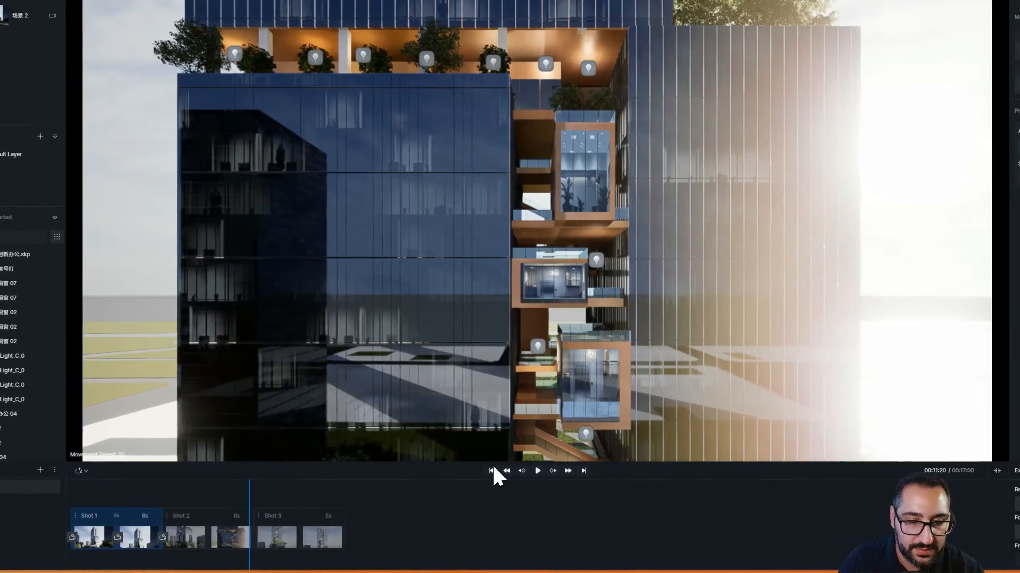
left_click(542, 475)
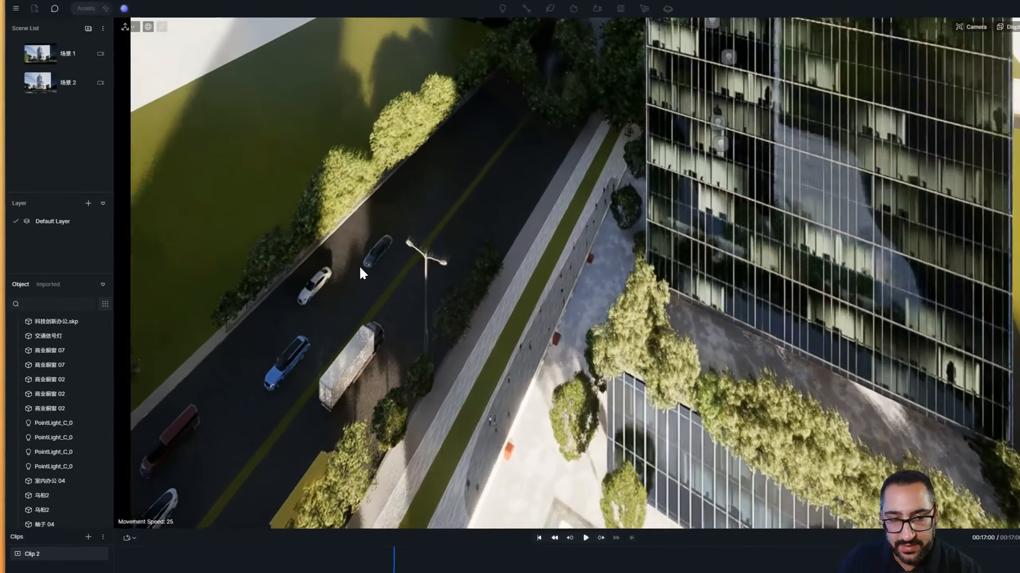
key("p")
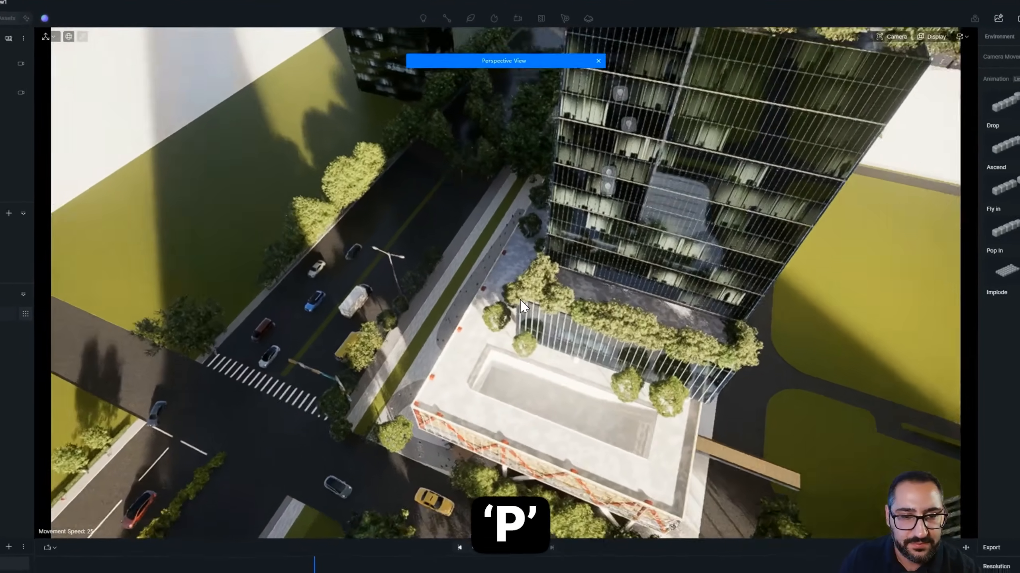
Frame an aerial view over the street intersection and add it as a fourth shot
middle_click_drag(520, 300, 191, 168)
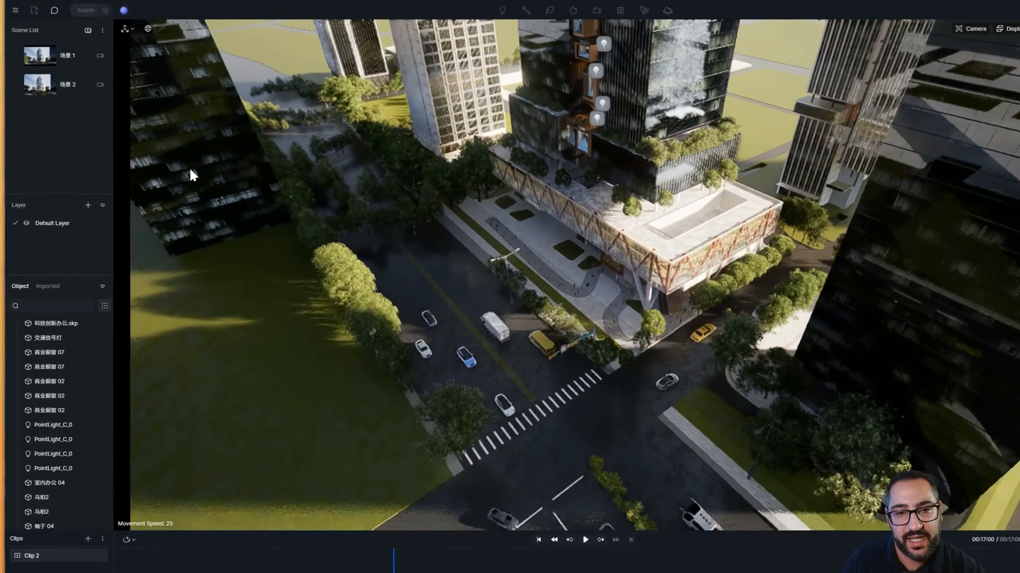
scroll(195, 165, "down", 3)
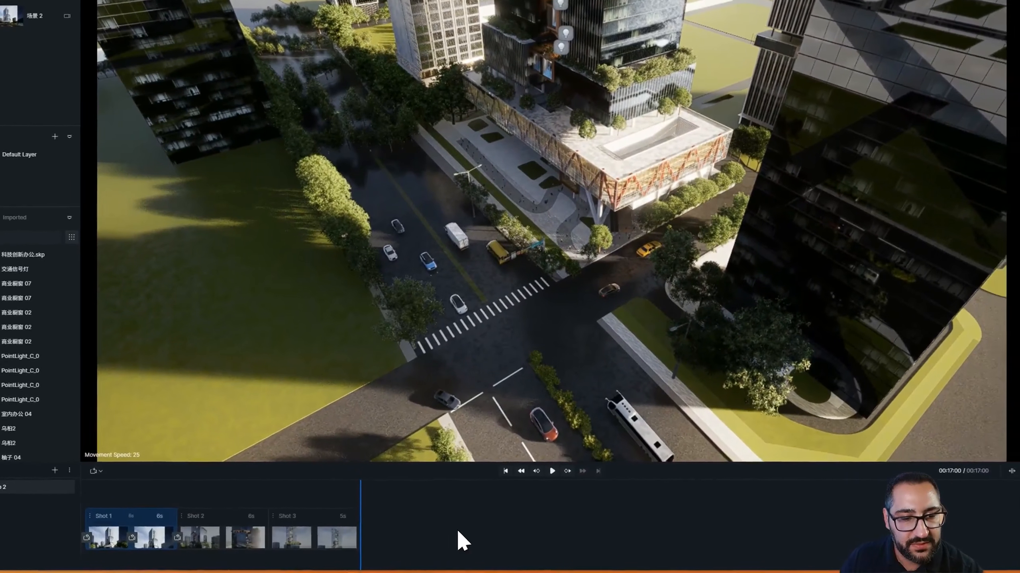
left_click(381, 538)
scroll(570, 285, "up", 5)
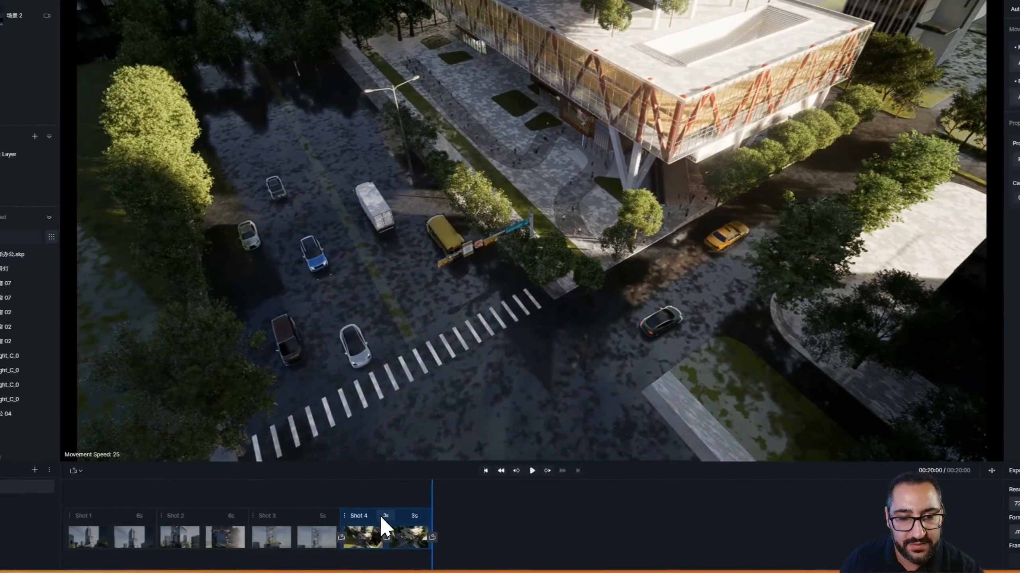
Set the fourth shot's final segment to 6 seconds and its Move interpolation to Linear
double_click(382, 516)
key("BackSpace")
type("6")
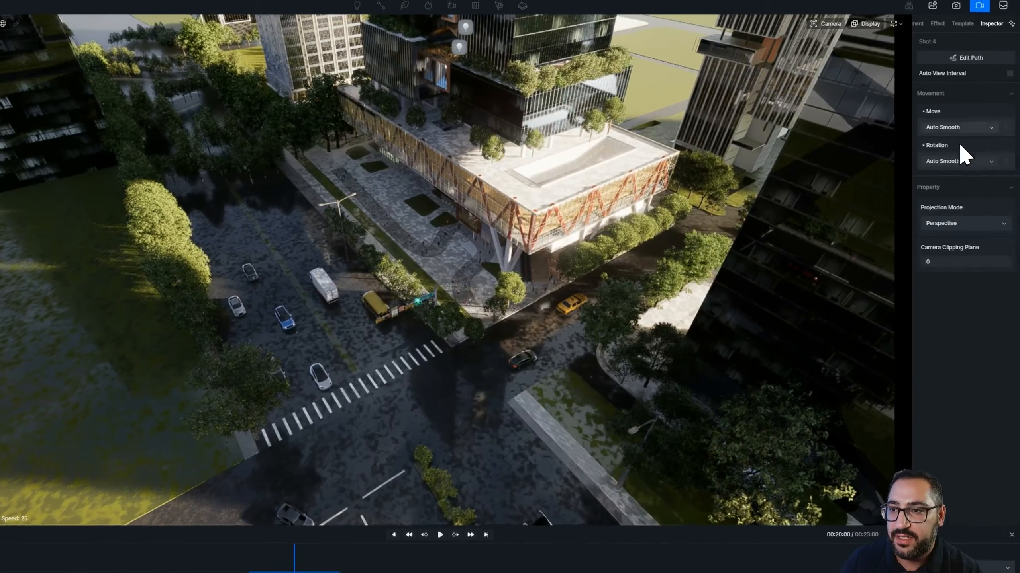
left_click(957, 161)
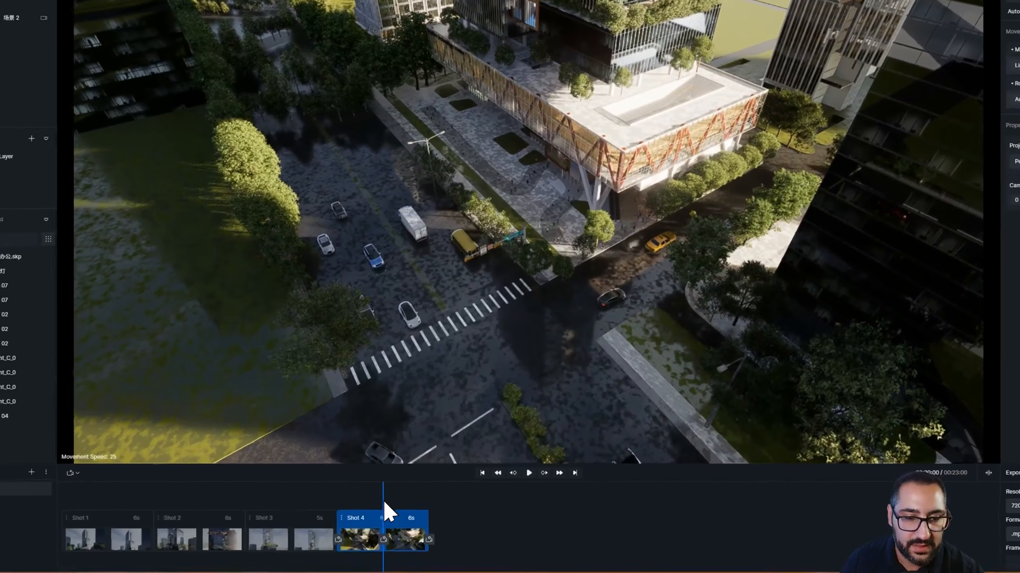
Replay the clip and scrub through the fourth shot
left_click(335, 522)
left_click(539, 471)
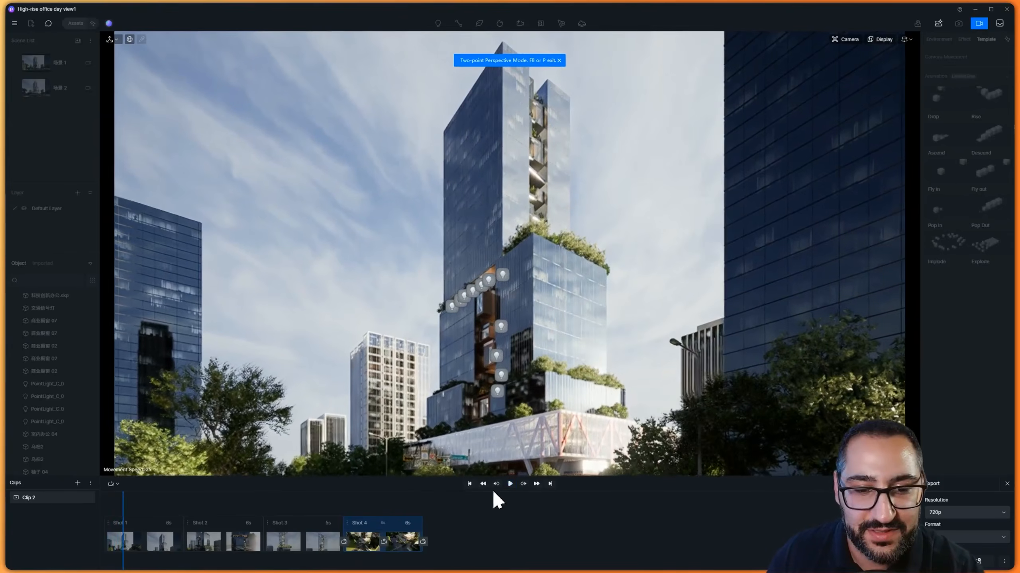
left_click(510, 484)
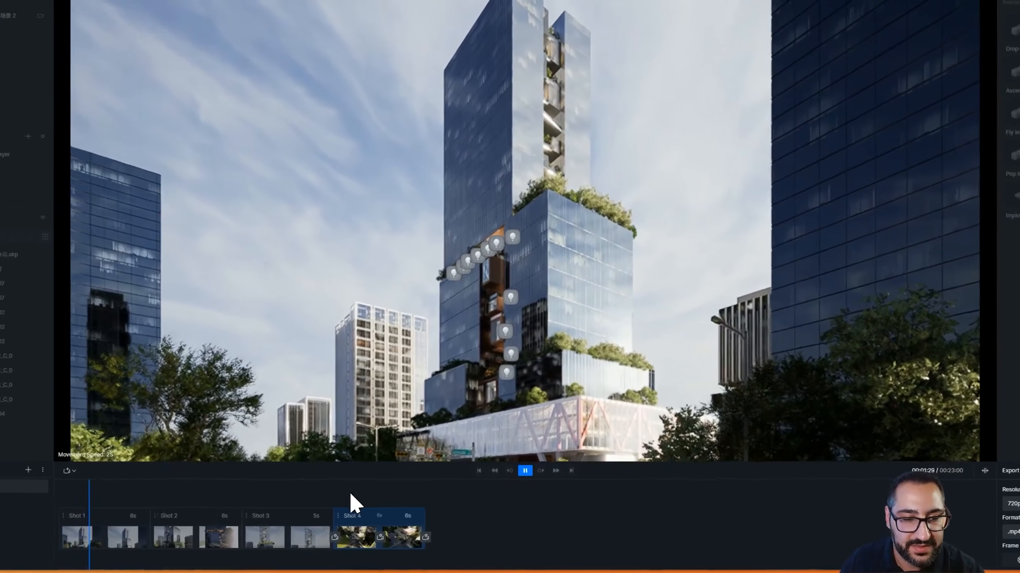
key("space")
left_click(347, 496)
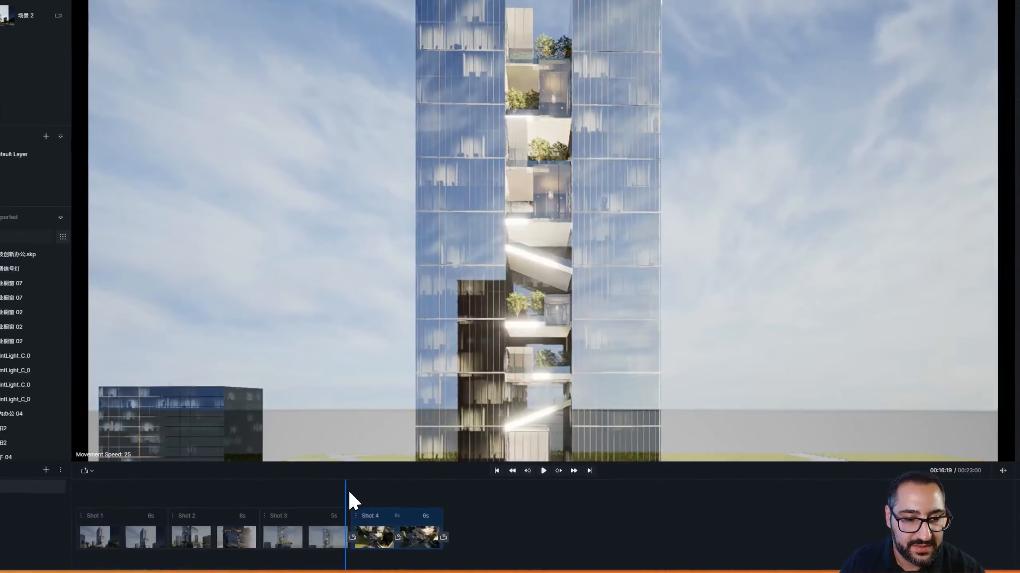
left_click_drag(347, 491, 407, 482)
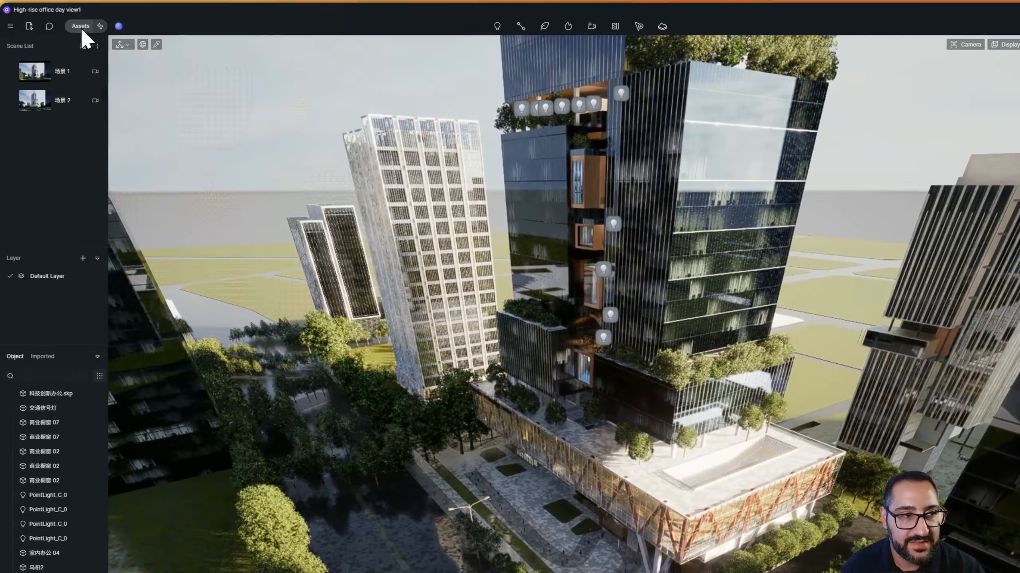
Open the asset library's Character category and pick the Abigail Sitting model
left_click(82, 29)
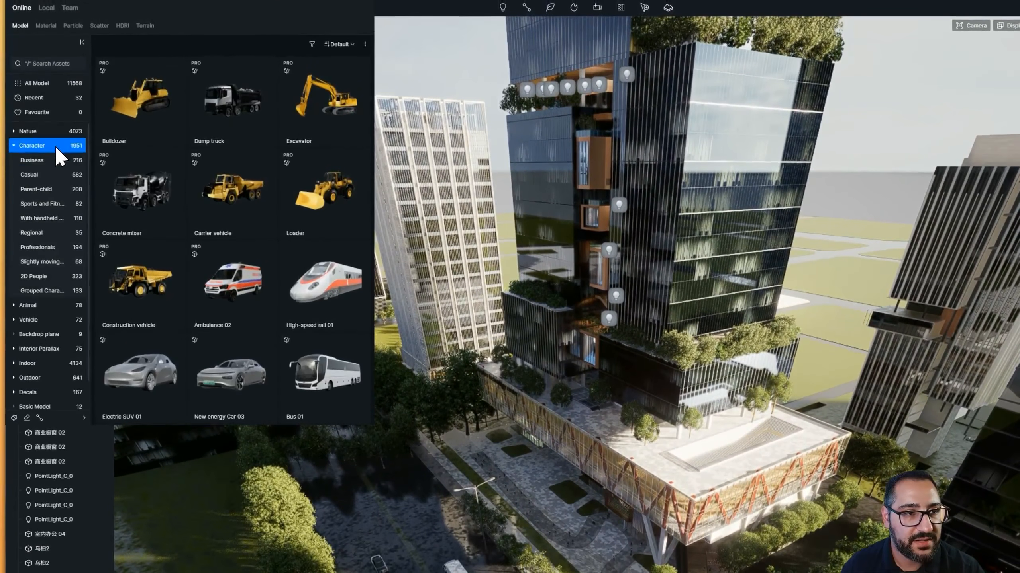
left_click(54, 144)
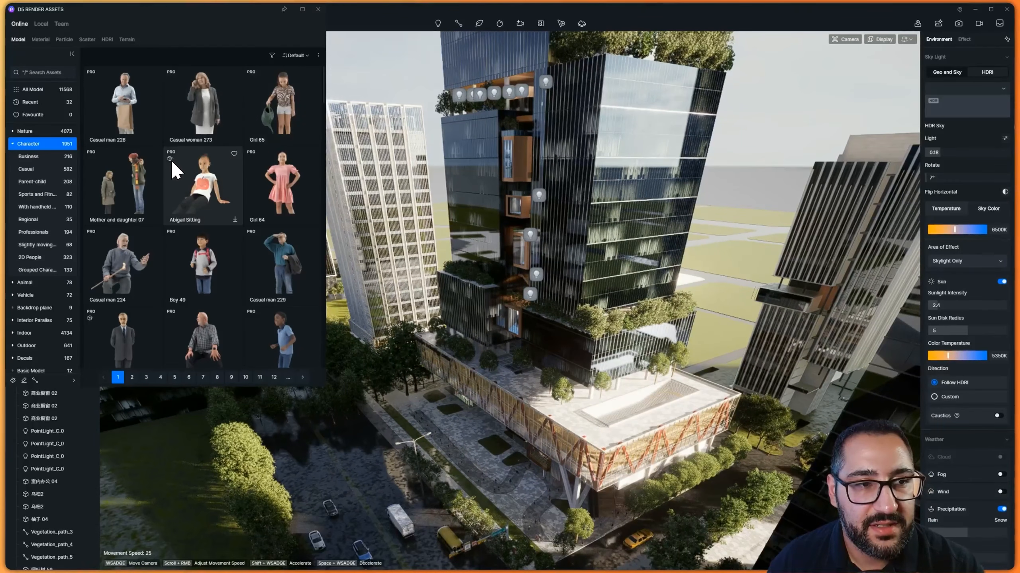
left_click(219, 184)
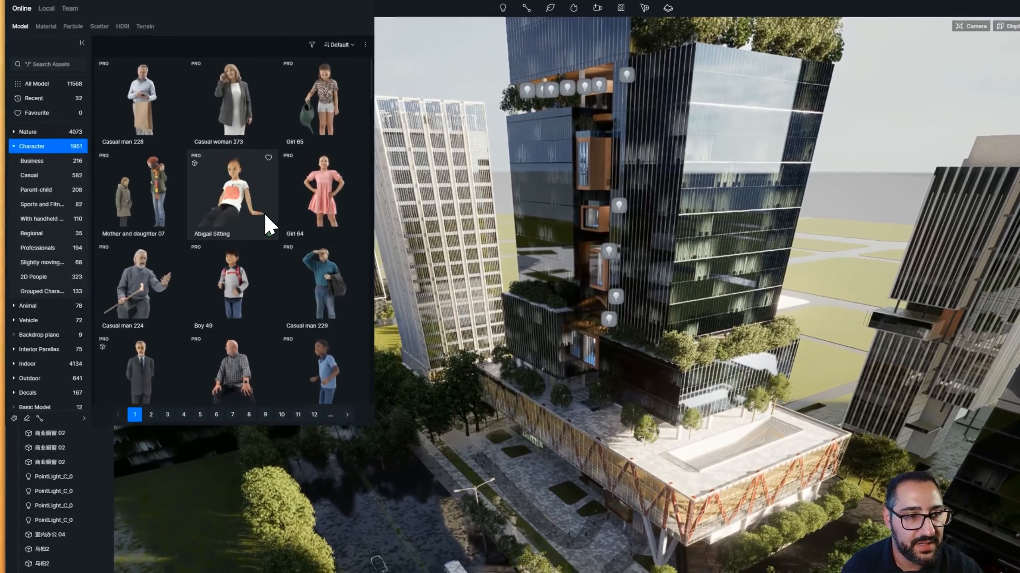
left_click(240, 203)
Fly down to the plaza and place the Abigail Sitting character on the paved walkway
key("w")
right_click_drag(675, 313, 768, 314)
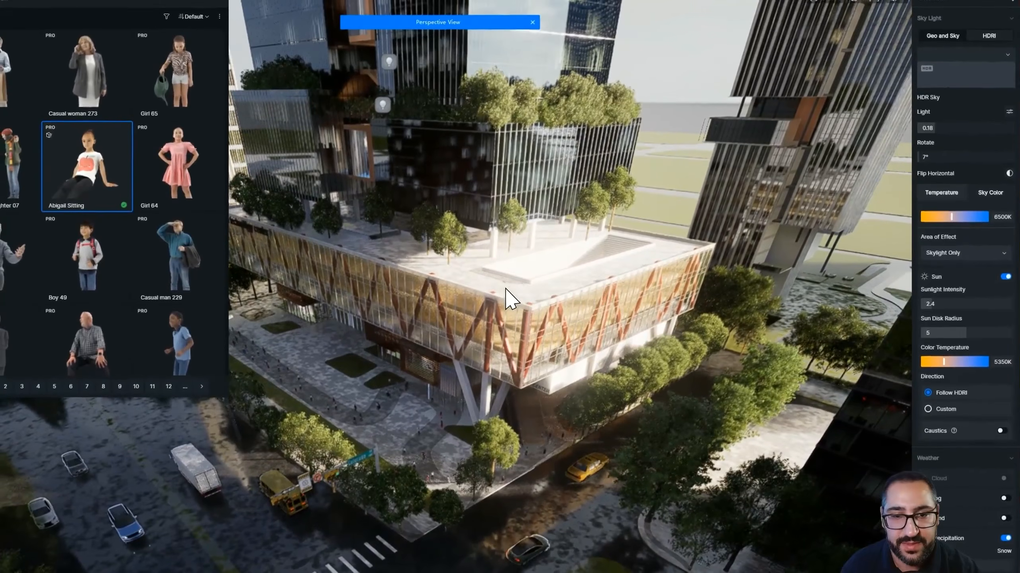
key("w")
right_click_drag(508, 296, 554, 313)
key("w")
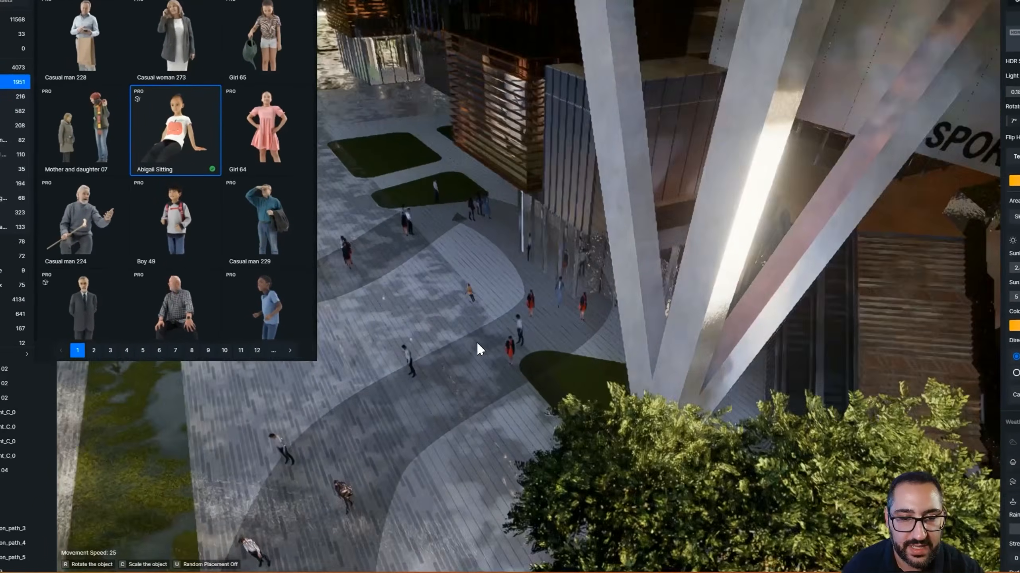
key("w")
left_click(633, 336)
key("d")
key("w")
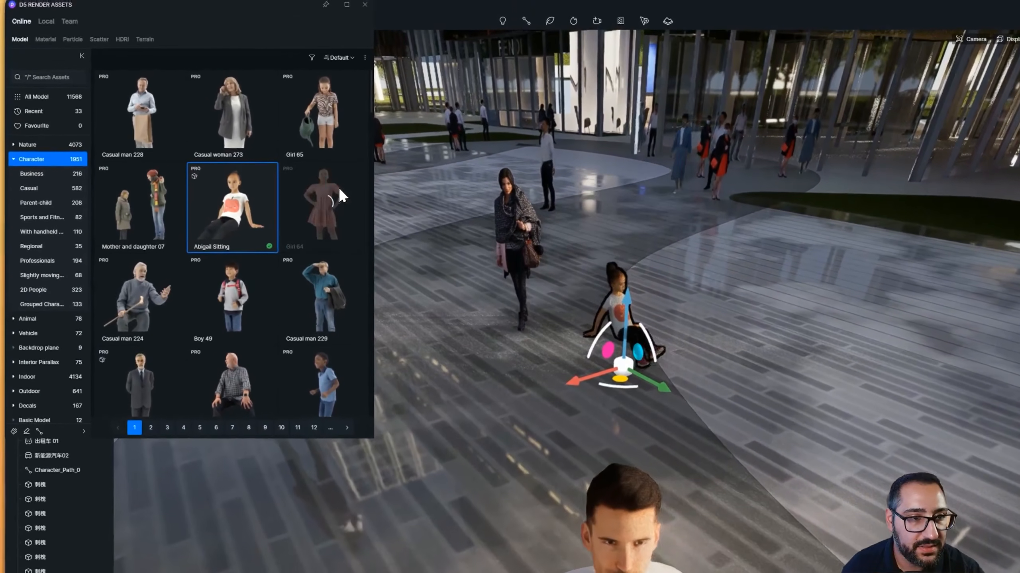
Place the Girl 64 character standing beside the sitting girl on the plaza
left_click(207, 125)
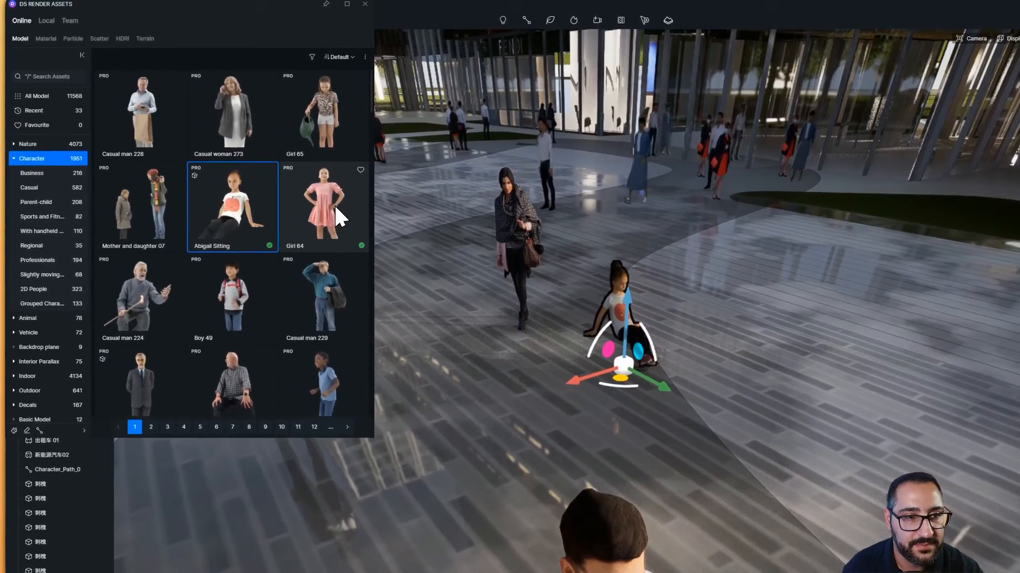
left_click(334, 204)
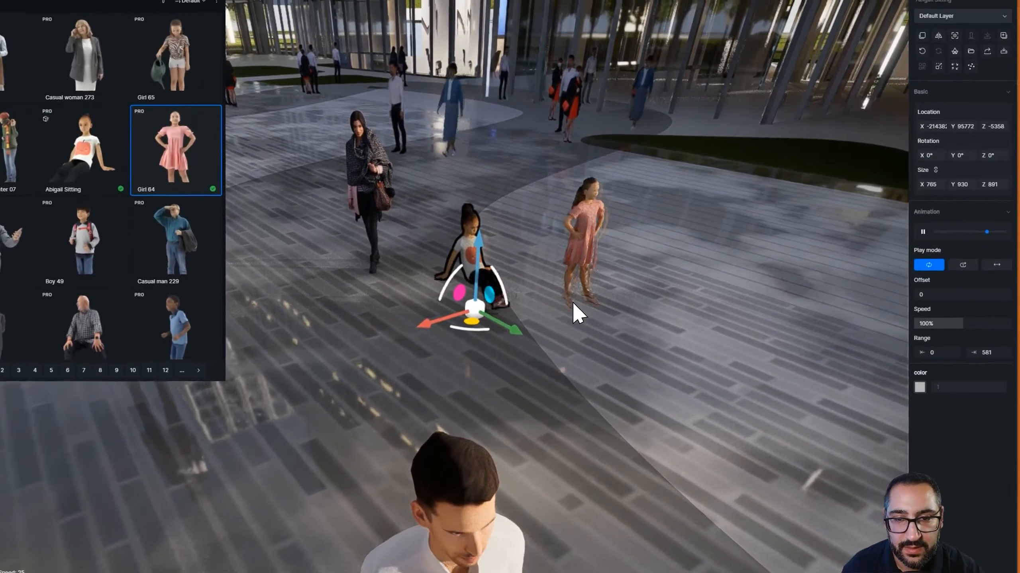
left_click(699, 352)
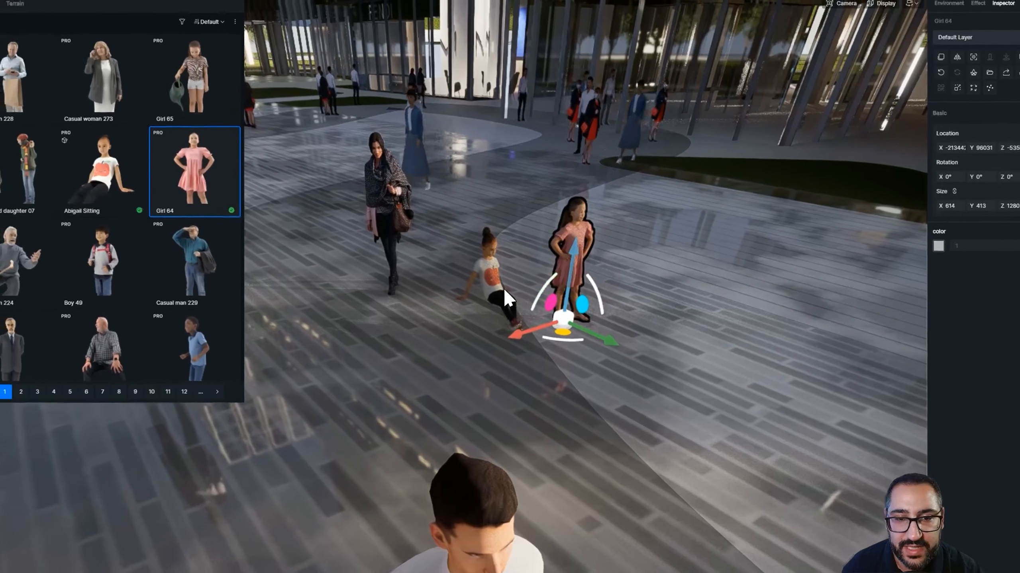
left_click(477, 274)
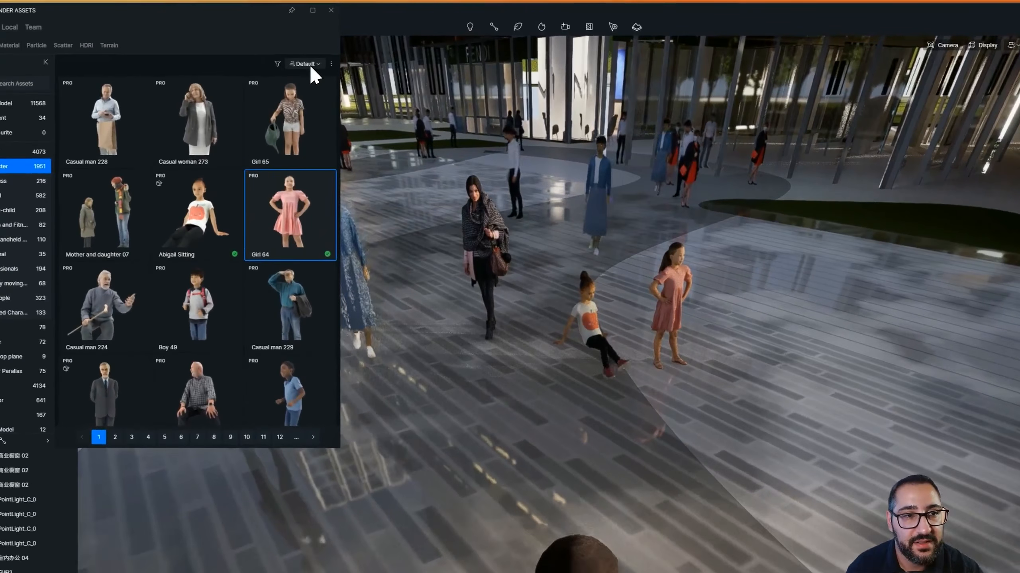
Select the character path crossing the plaza and remove one model from its list of walking figures
left_click(299, 56)
left_click(276, 63)
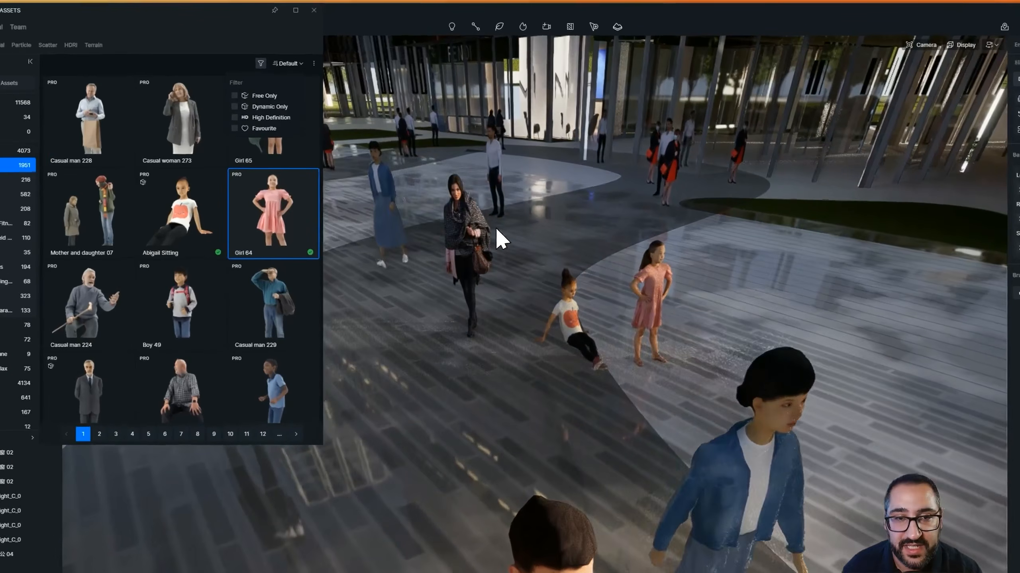
scroll(477, 199, "down", 5)
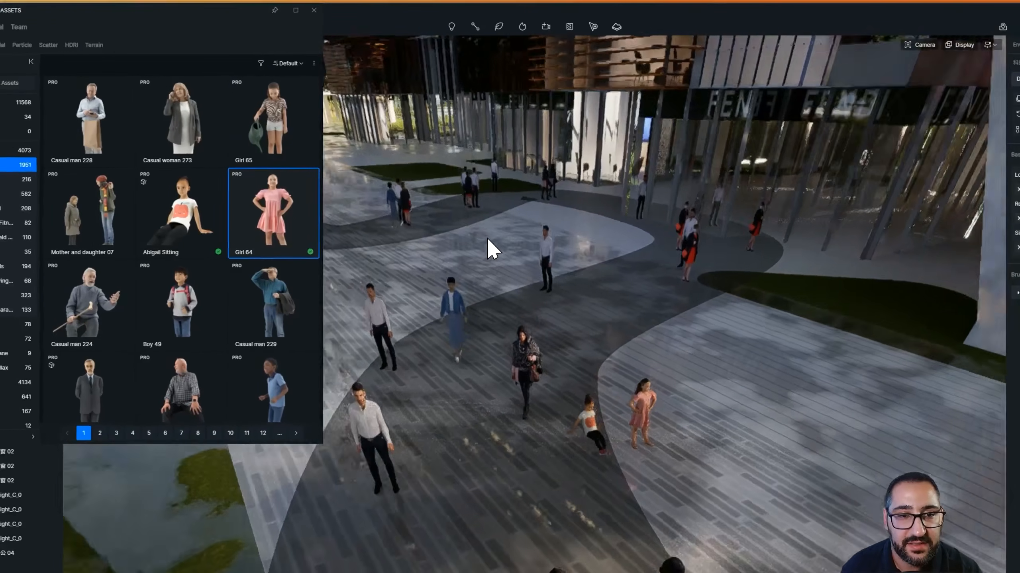
middle_click_drag(471, 205, 467, 326)
left_click(450, 314)
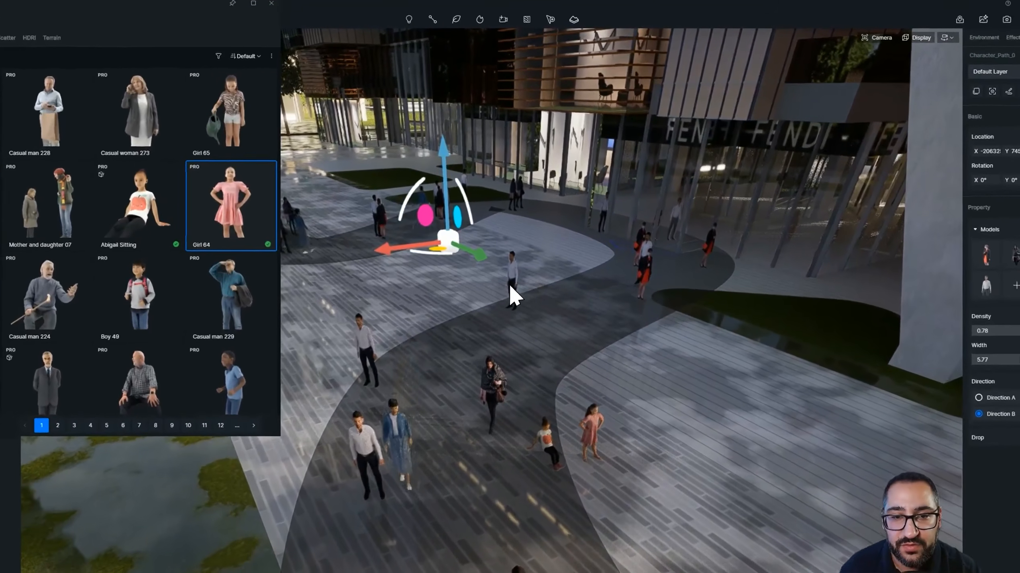
left_click(527, 264)
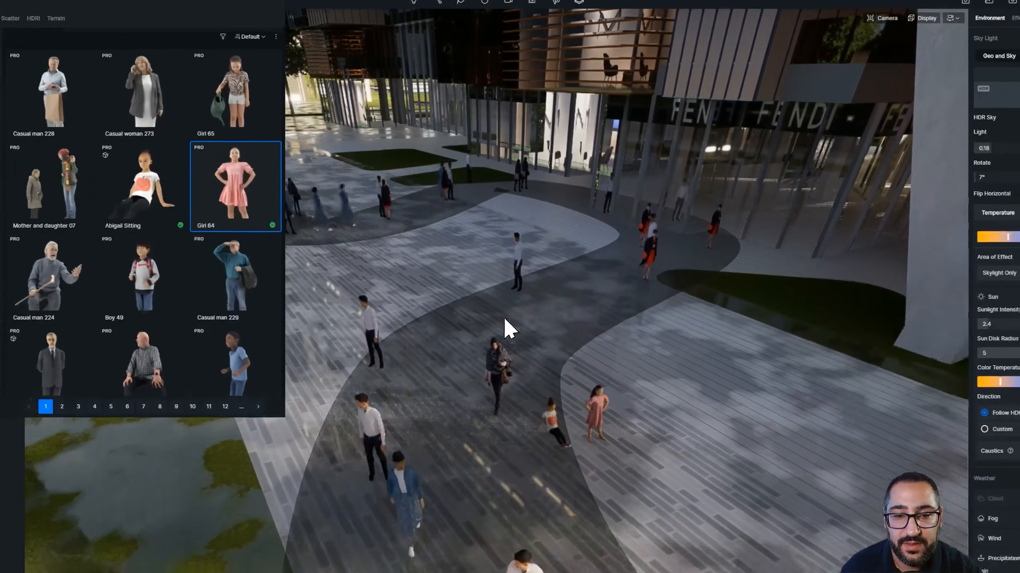
scroll(496, 419, "up", 8)
right_click_drag(488, 398, 497, 313)
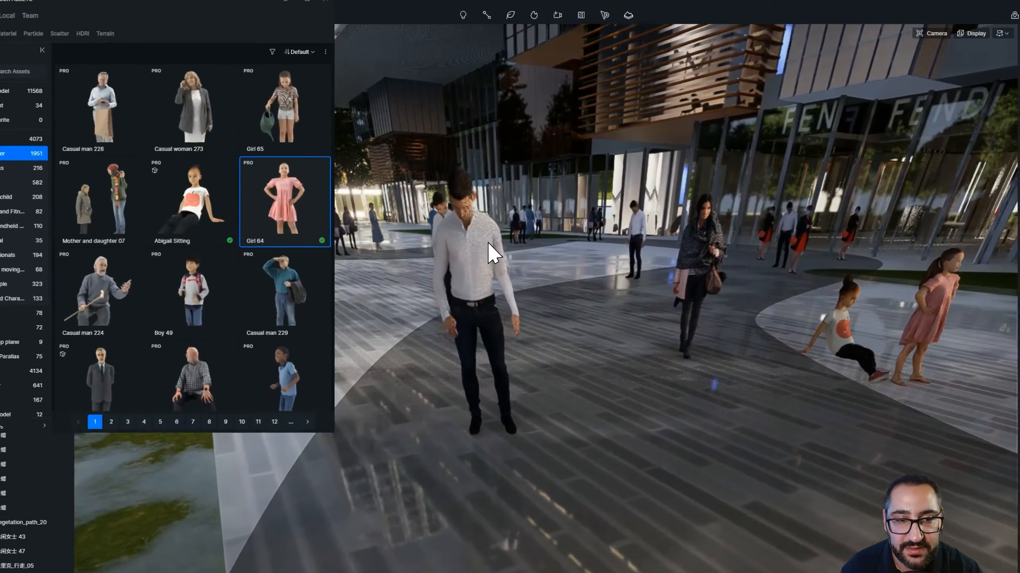
left_click(474, 187)
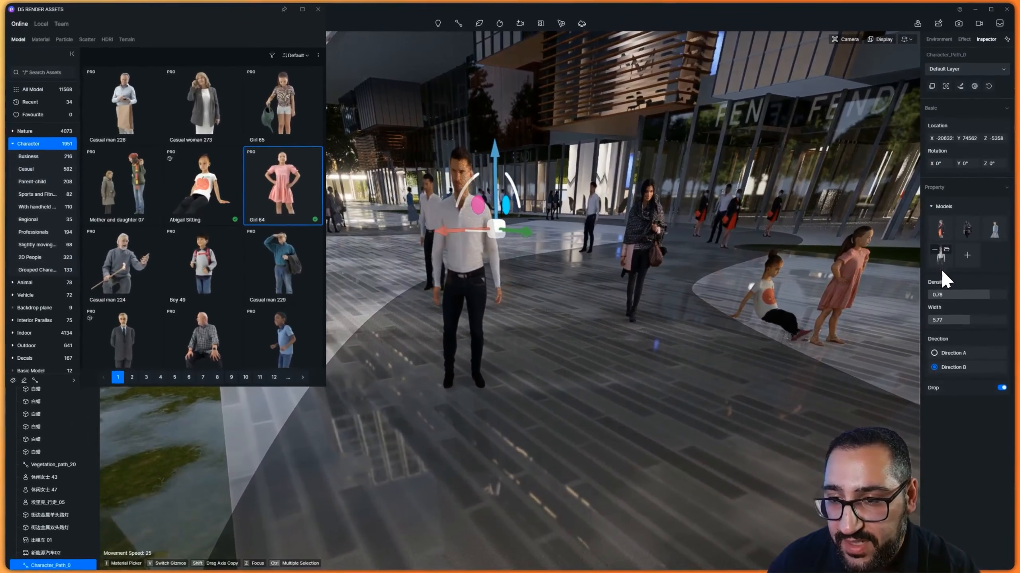
key("z")
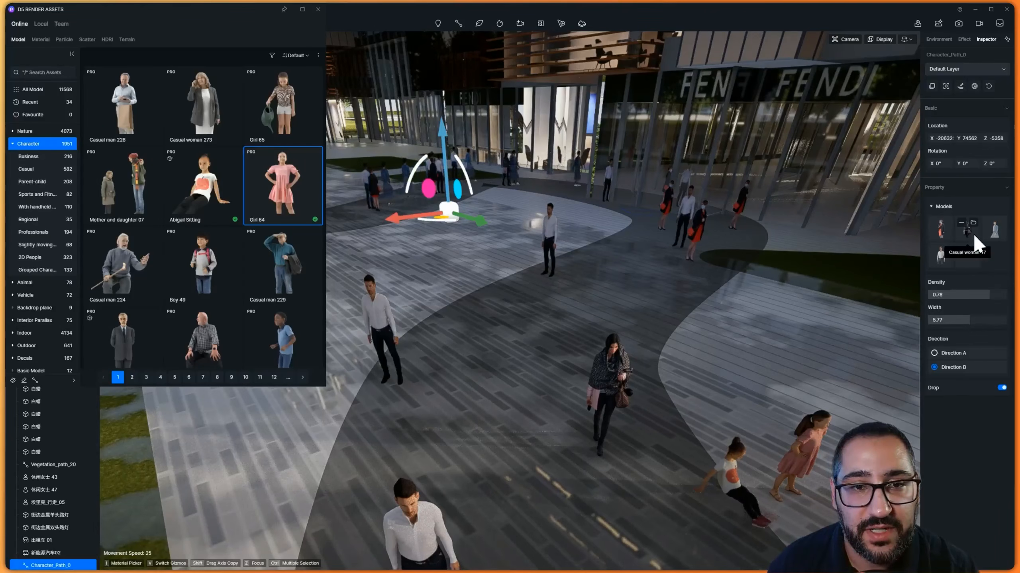
left_click(961, 222)
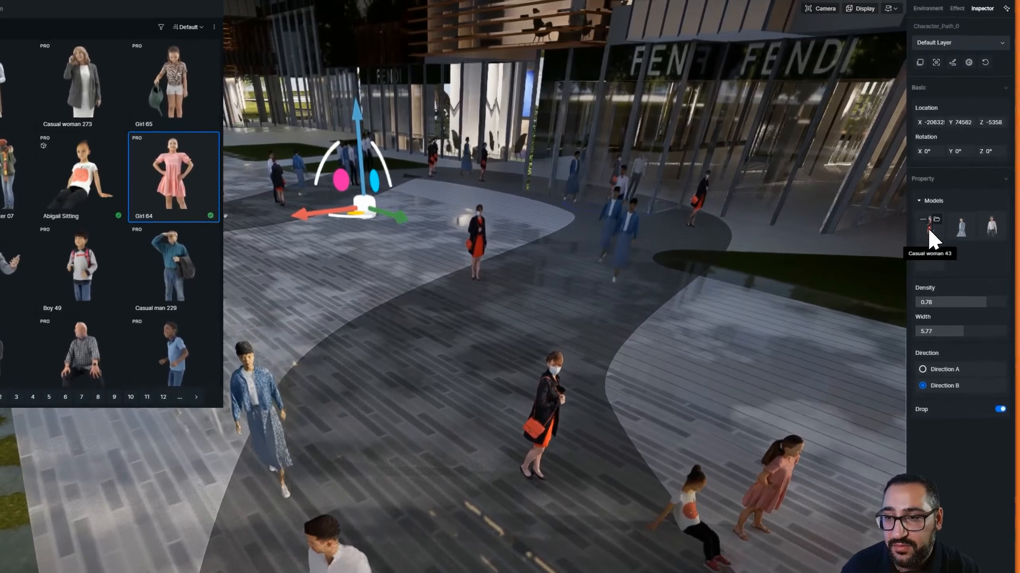
Filter the character library to Dynamic Only and download Brian Stand with a cane 02
left_click(924, 220)
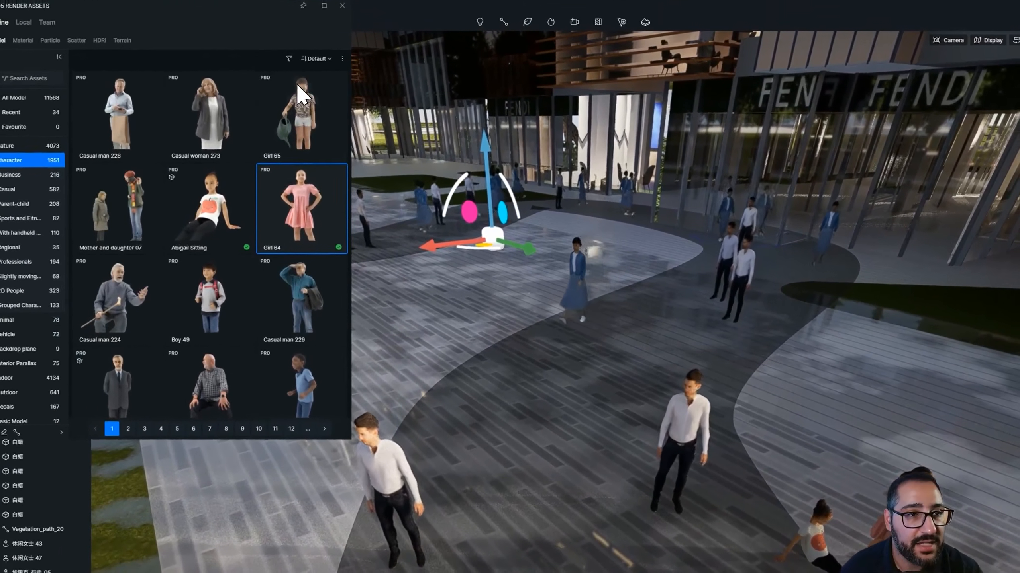
left_click(289, 59)
left_click(283, 101)
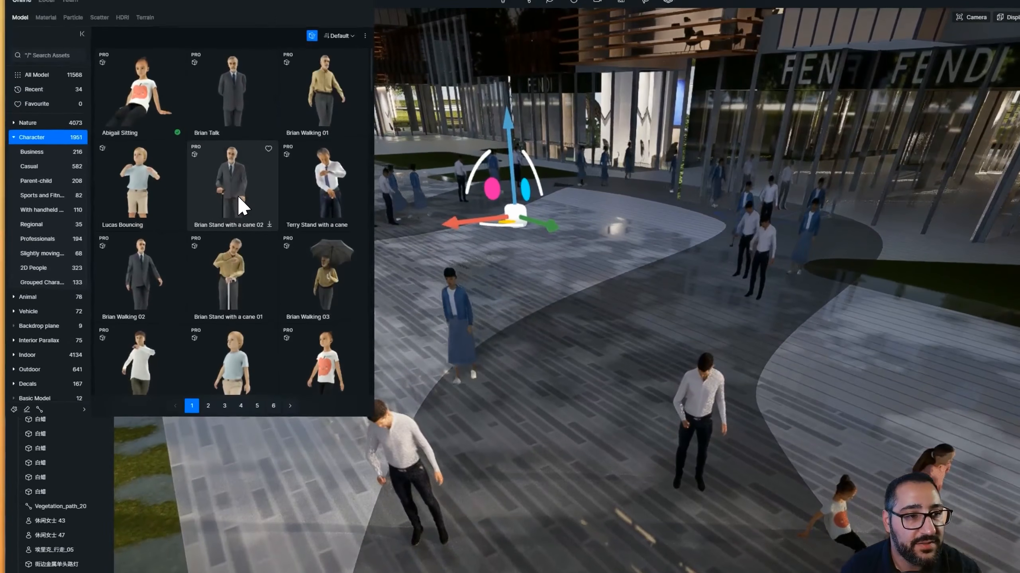
left_click(241, 171)
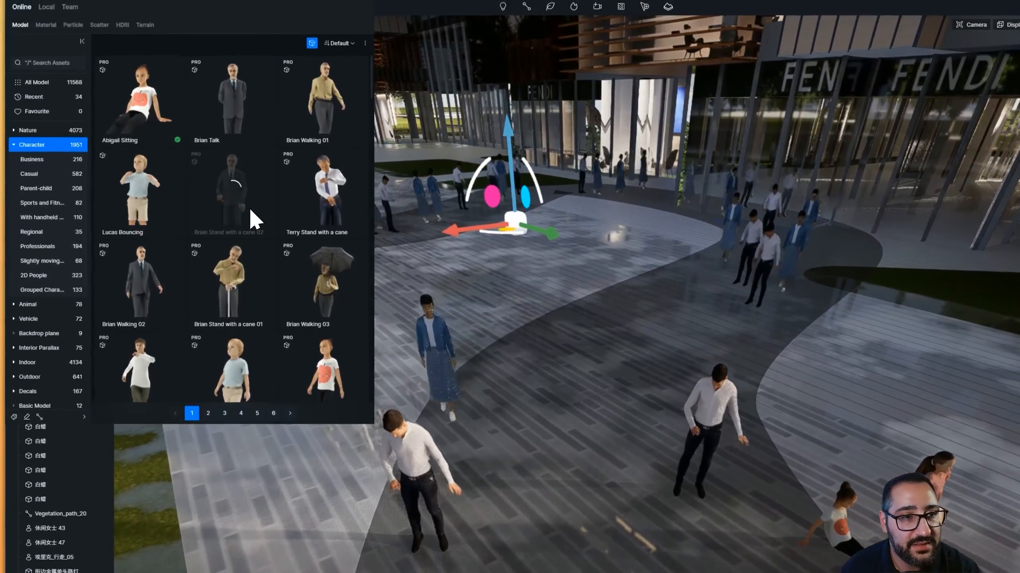
scroll(298, 317, "down", 3)
scroll(249, 305, "down", 2)
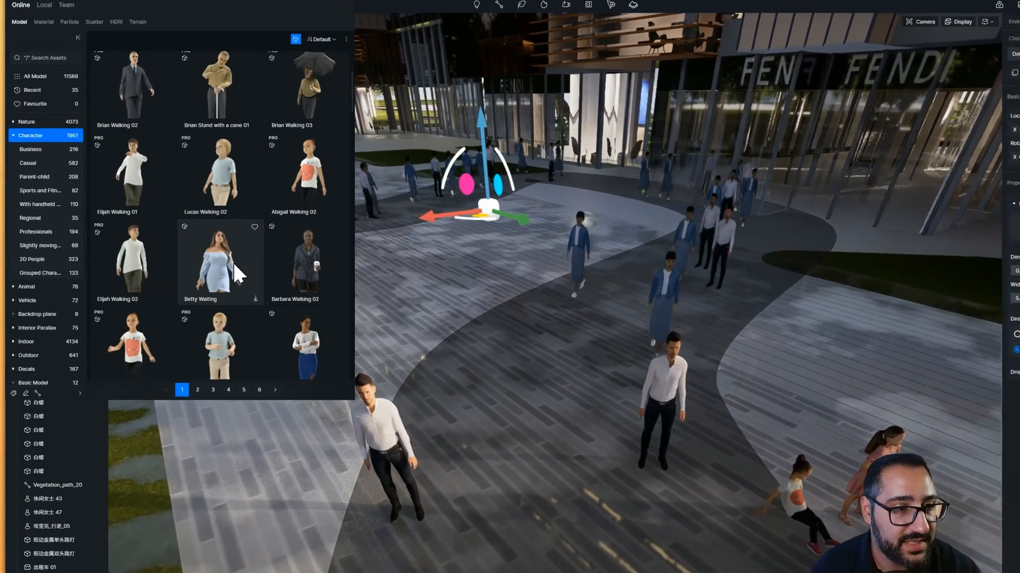
Add Betty Waiting and Barbara Walking 02 as models on the plaza's character path
left_click(225, 257)
left_click(340, 266)
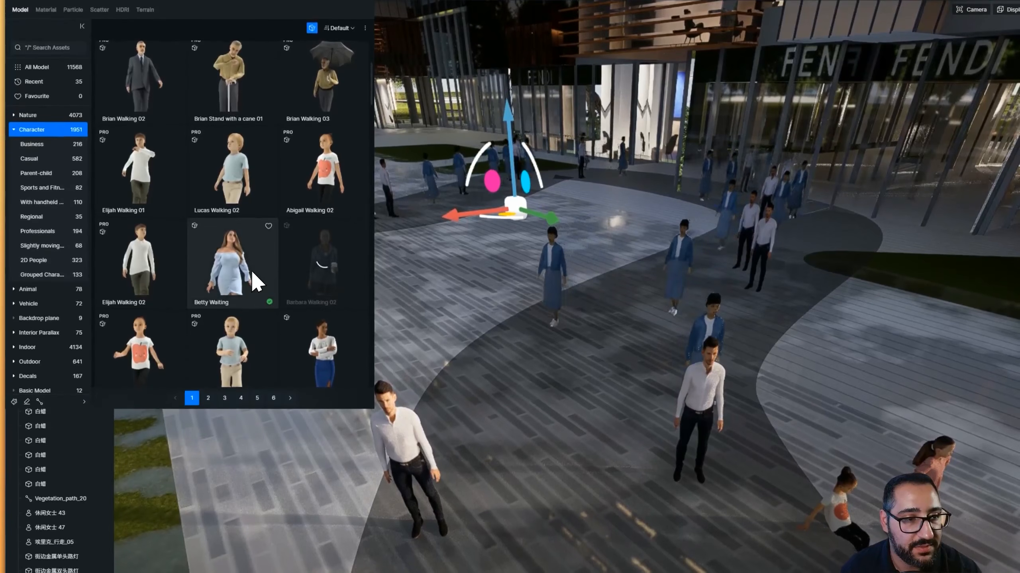
left_click(250, 270)
left_click(607, 364)
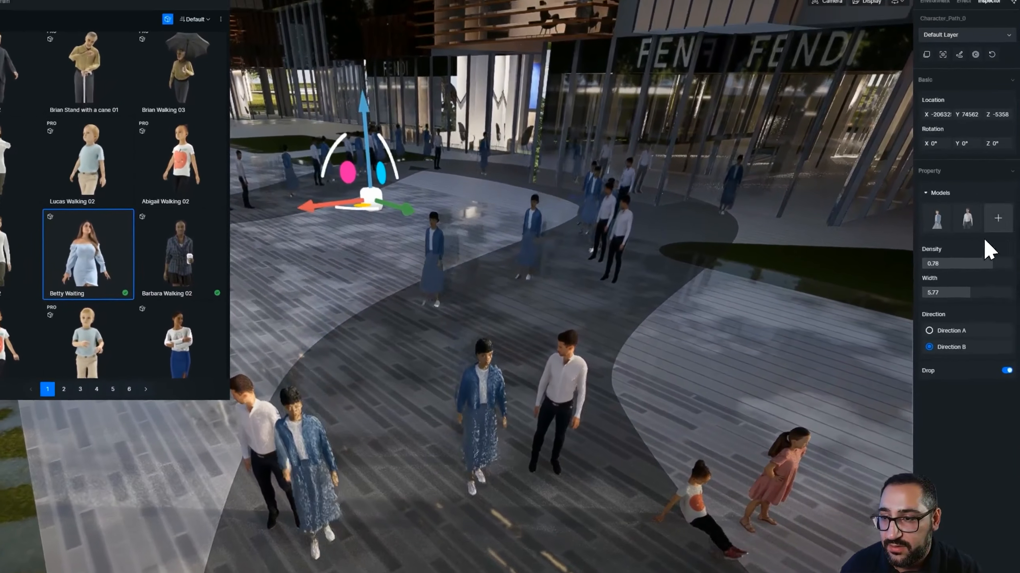
left_click(997, 222)
scroll(221, 225, "up", 1)
left_click(180, 204)
left_click(360, 263)
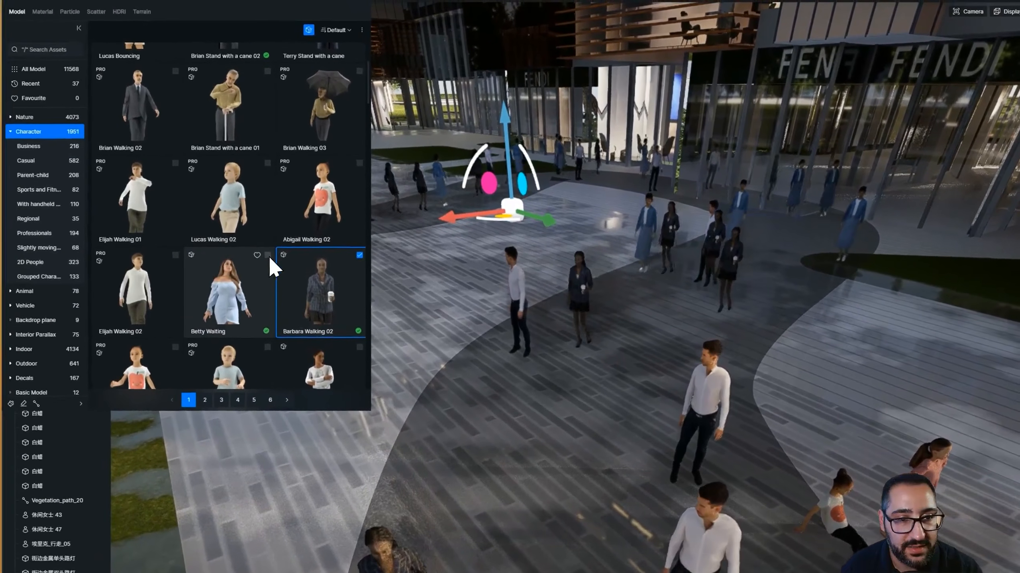
left_click(131, 254)
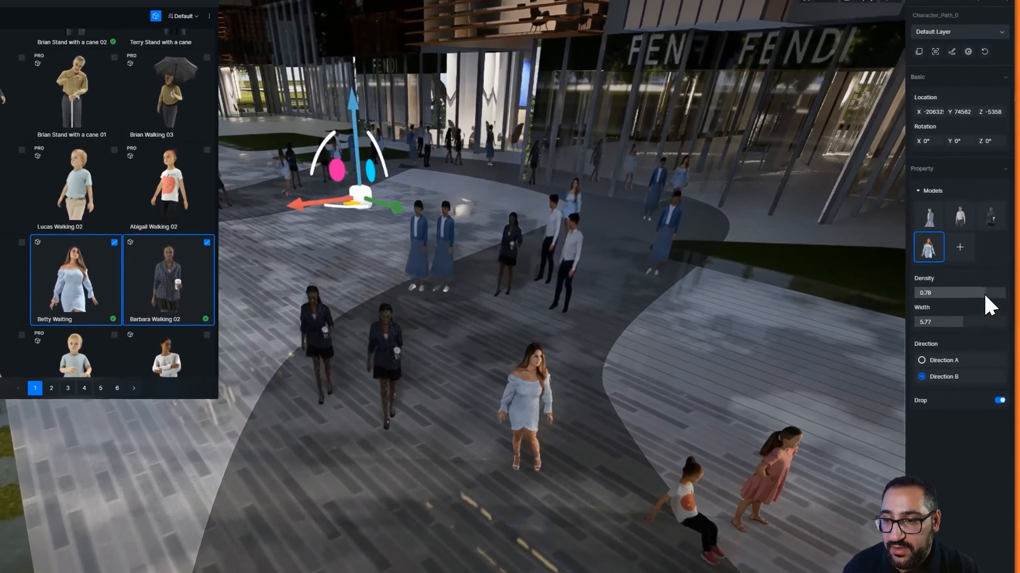
Raise the character path's density to 0.84
left_click_drag(987, 295, 976, 297)
scroll(703, 303, "down", 10)
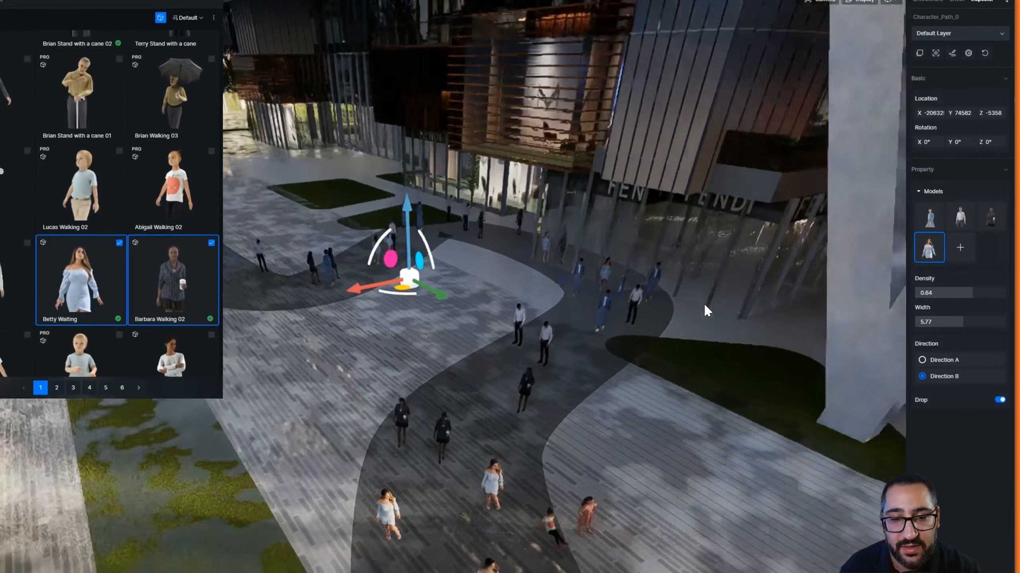
right_click_drag(700, 329, 698, 325)
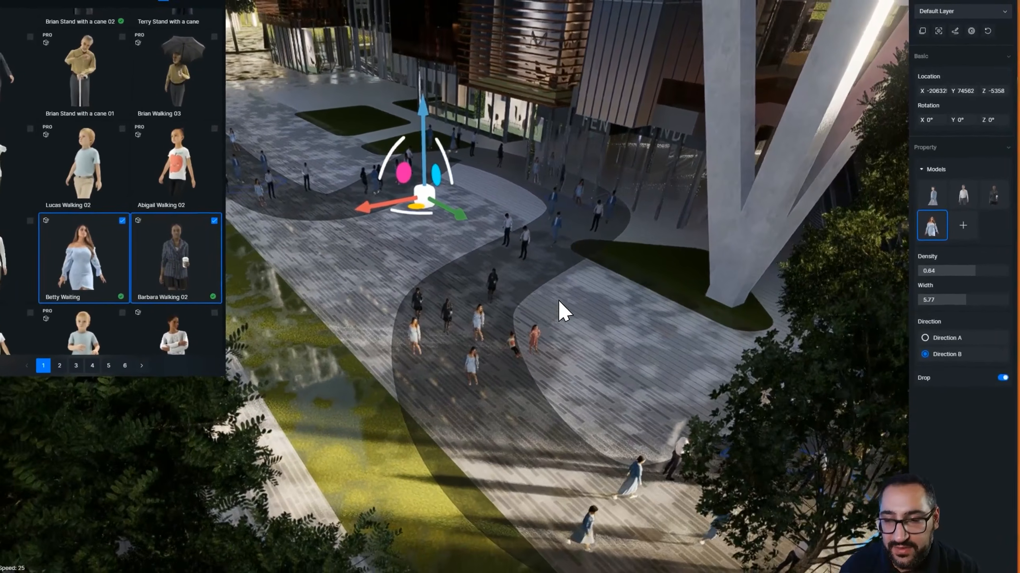
scroll(560, 312, "up", 3)
right_click_drag(560, 313, 603, 333)
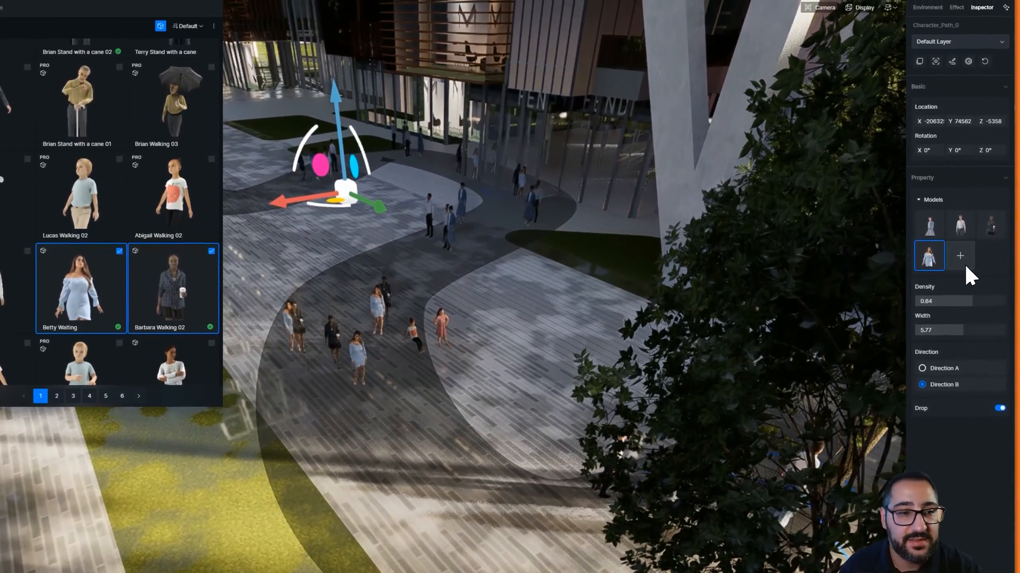
Search the asset library for walking characters and remove the waiting figure from the path's models
left_click(963, 262)
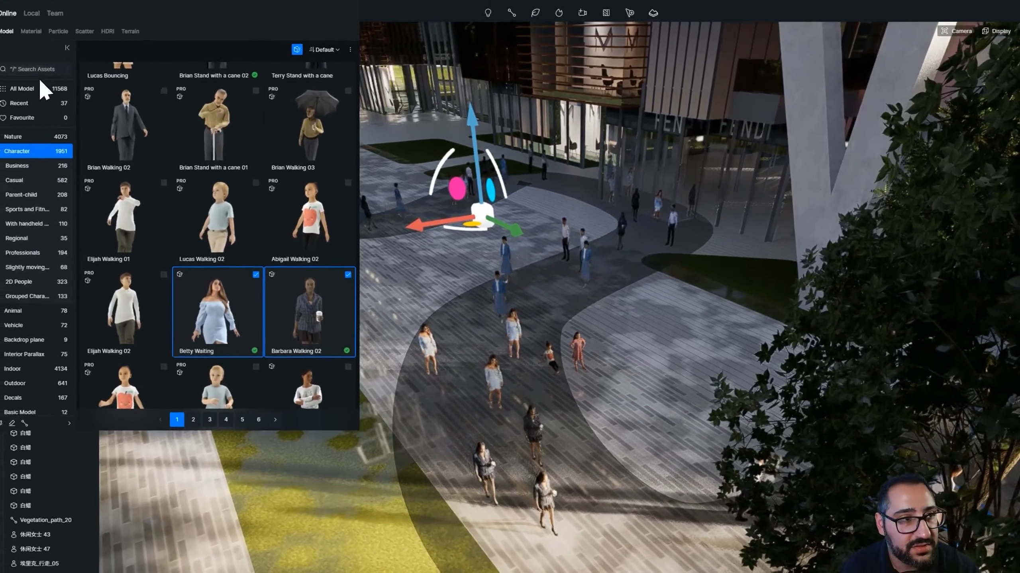
left_click(36, 69)
type("walking")
key("Return")
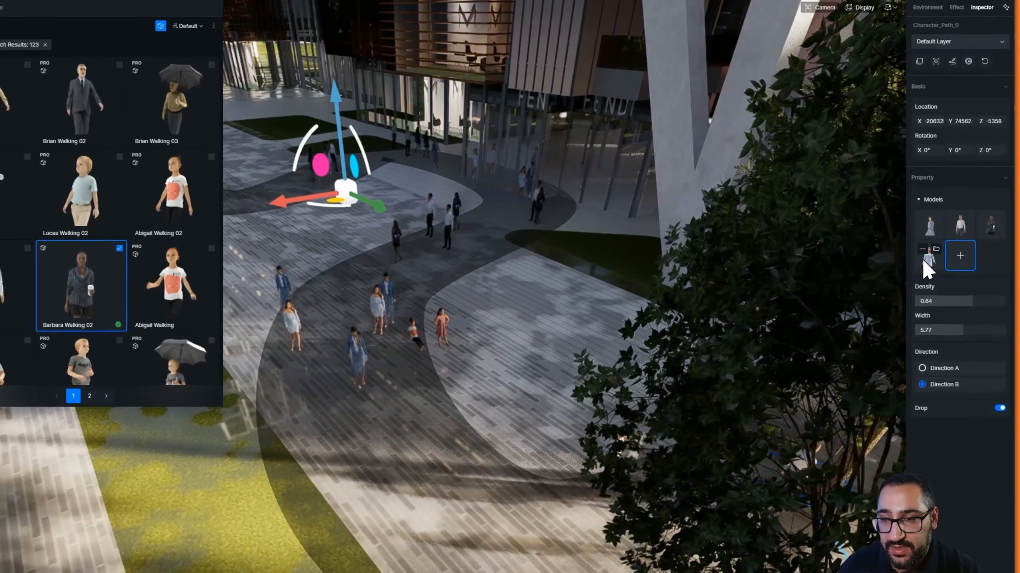
left_click(923, 249)
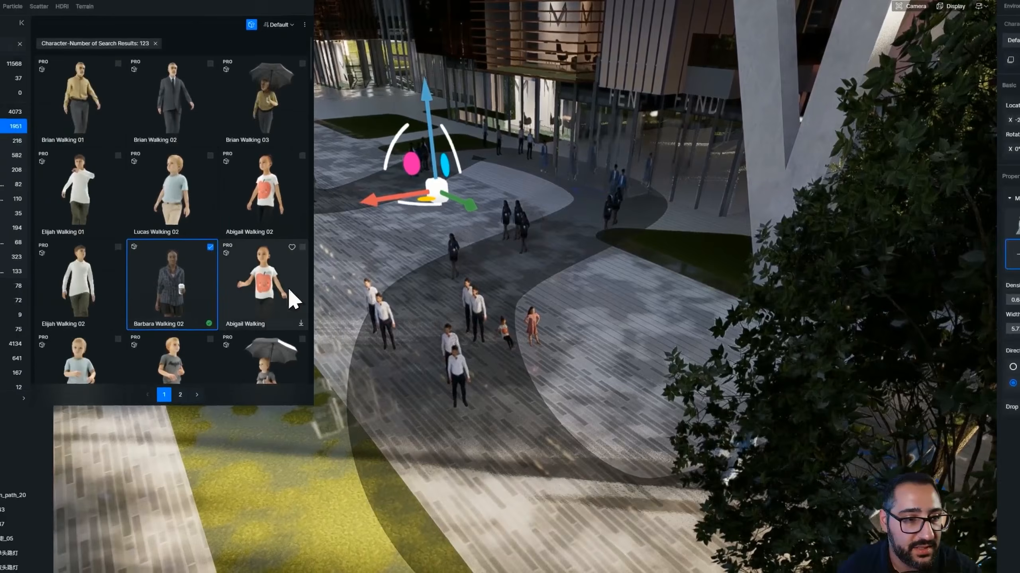
Add Donald Walking 01 to the character path's models and remove one existing model
scroll(289, 290, "down", 6)
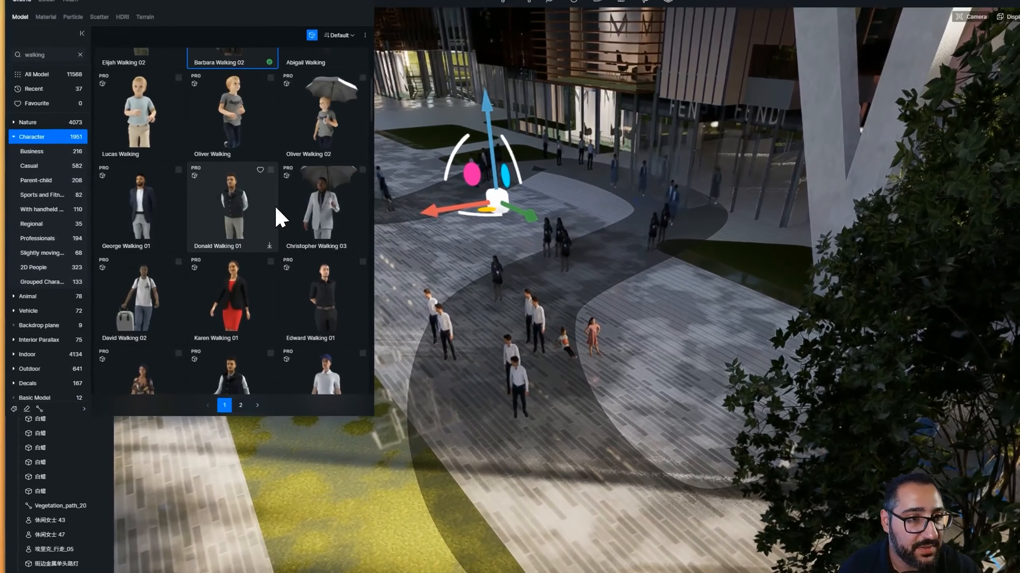
left_click(212, 162)
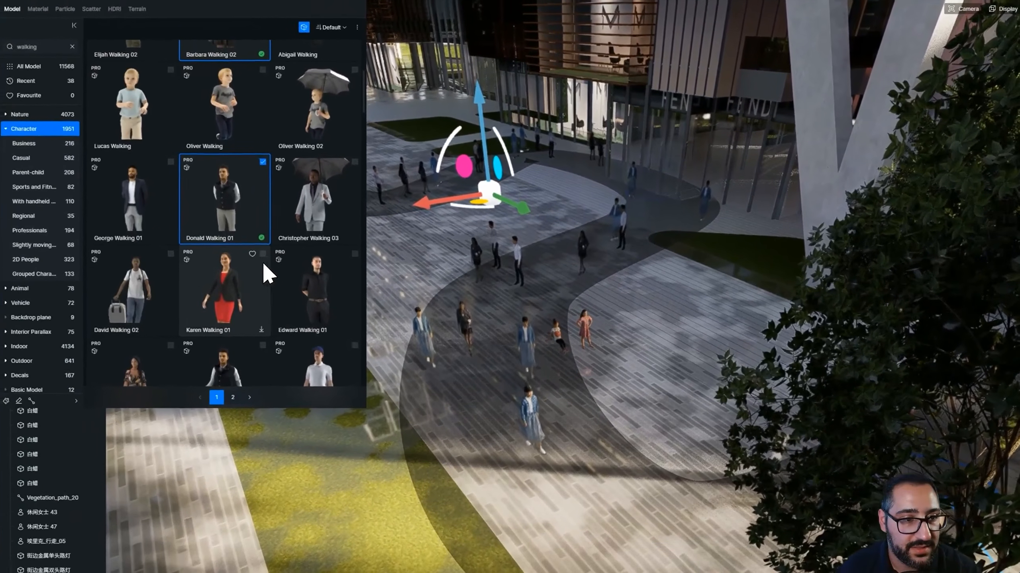
left_click(203, 260)
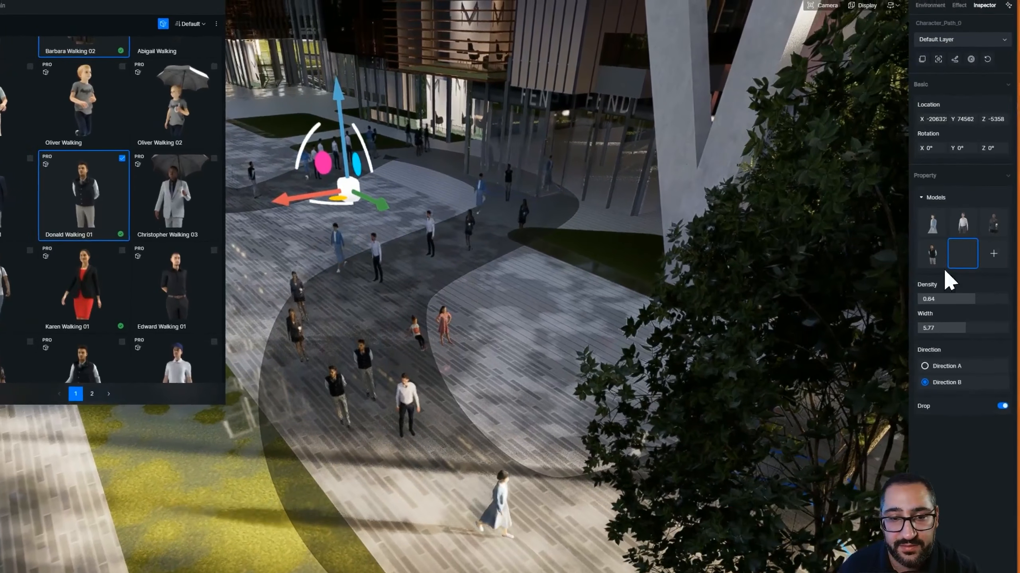
right_click_drag(475, 316, 470, 327)
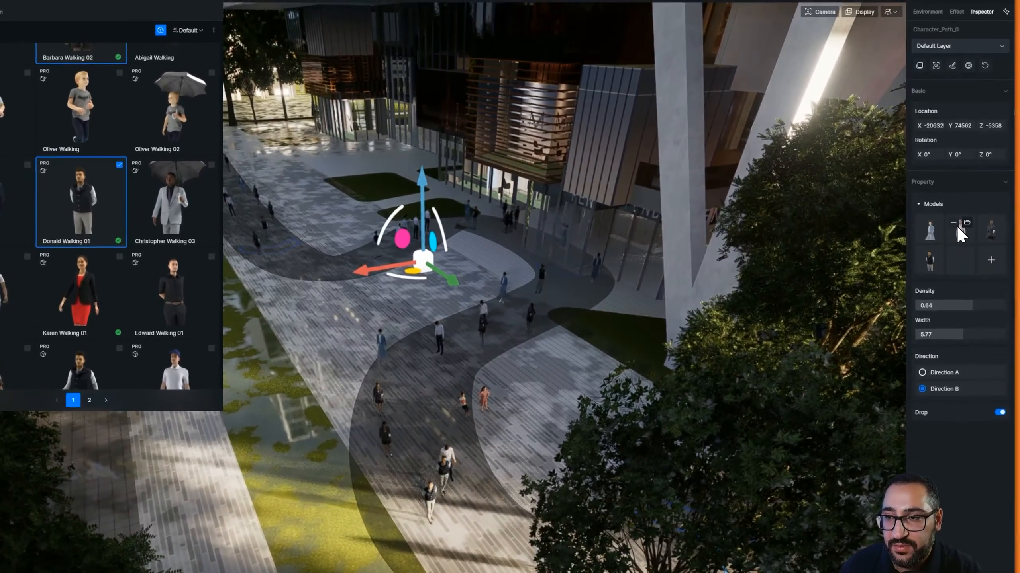
left_click(955, 222)
Close the asset library and update all outdated character assets used on the path
right_click_drag(523, 336, 523, 335)
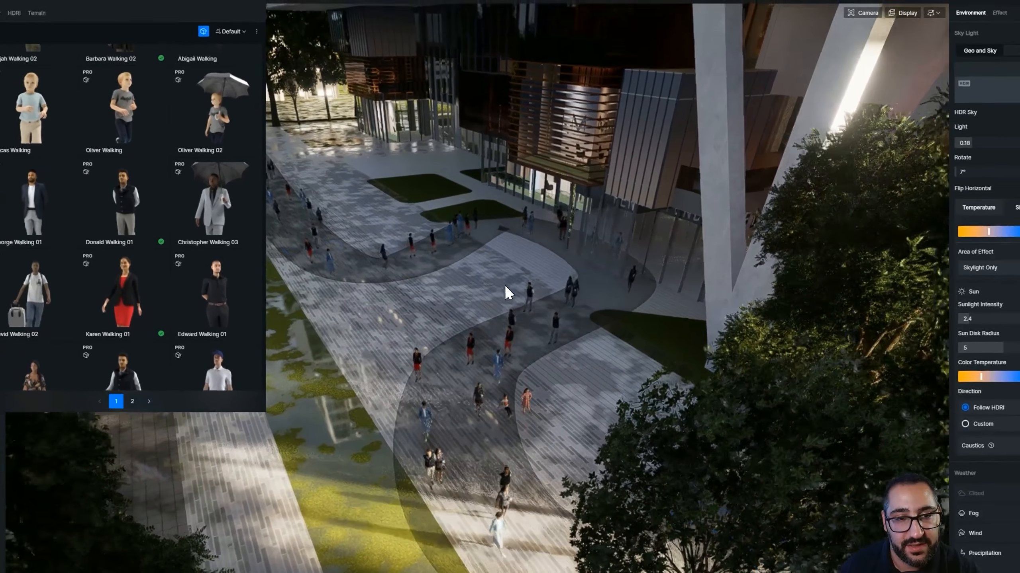
scroll(483, 253, "down", 8)
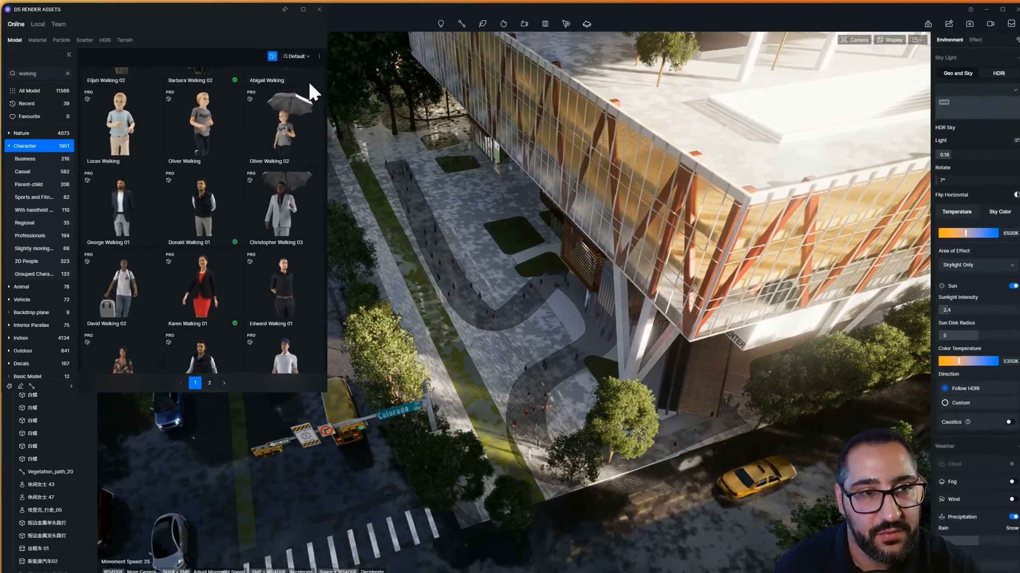
left_click(317, 9)
left_click(510, 321)
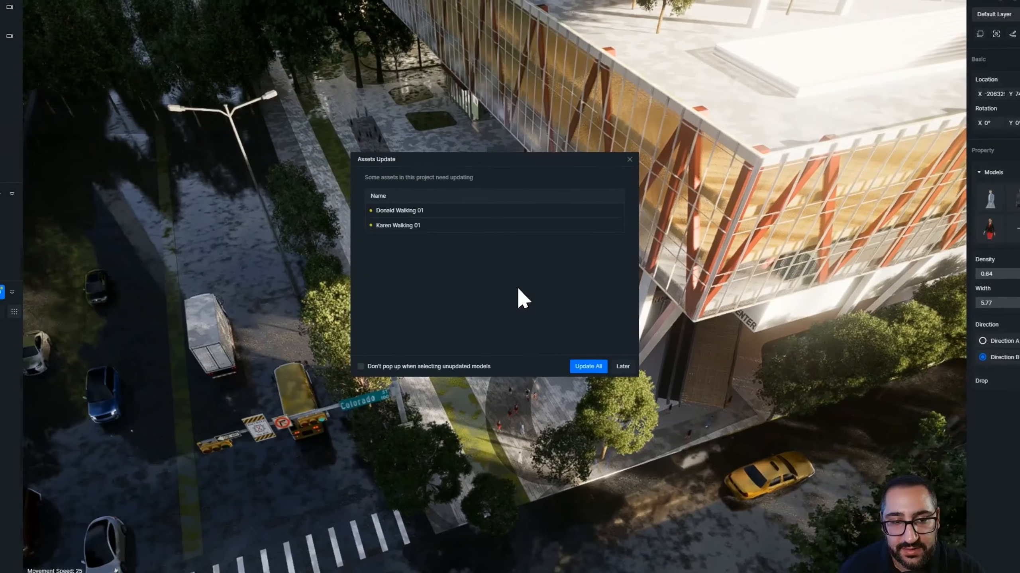
left_click(602, 365)
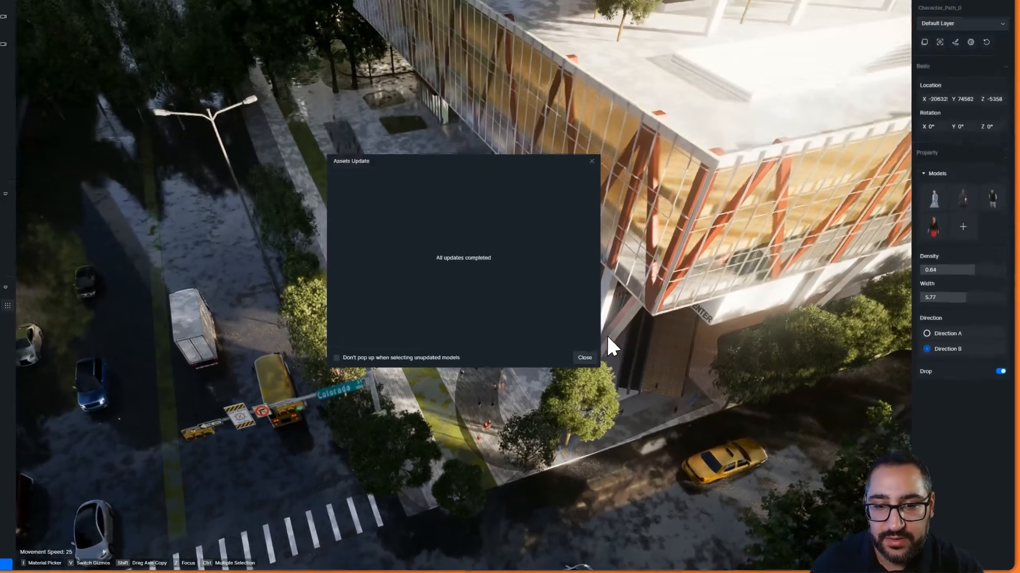
left_click(621, 375)
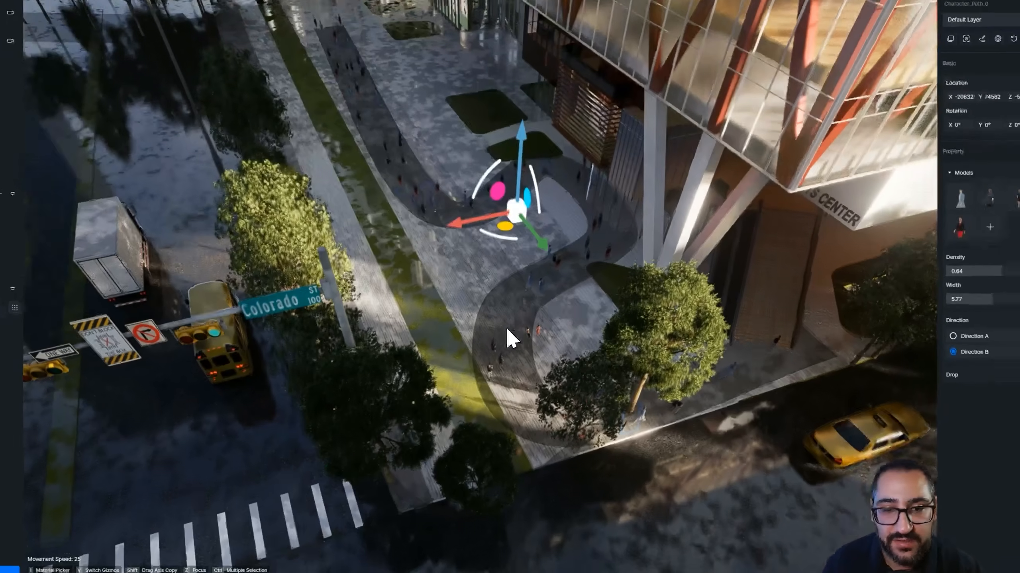
Duplicate the character path across the plaza and set the copy's walking direction to Direction A
scroll(584, 332, "up", 4)
middle_click_drag(584, 332, 548, 278)
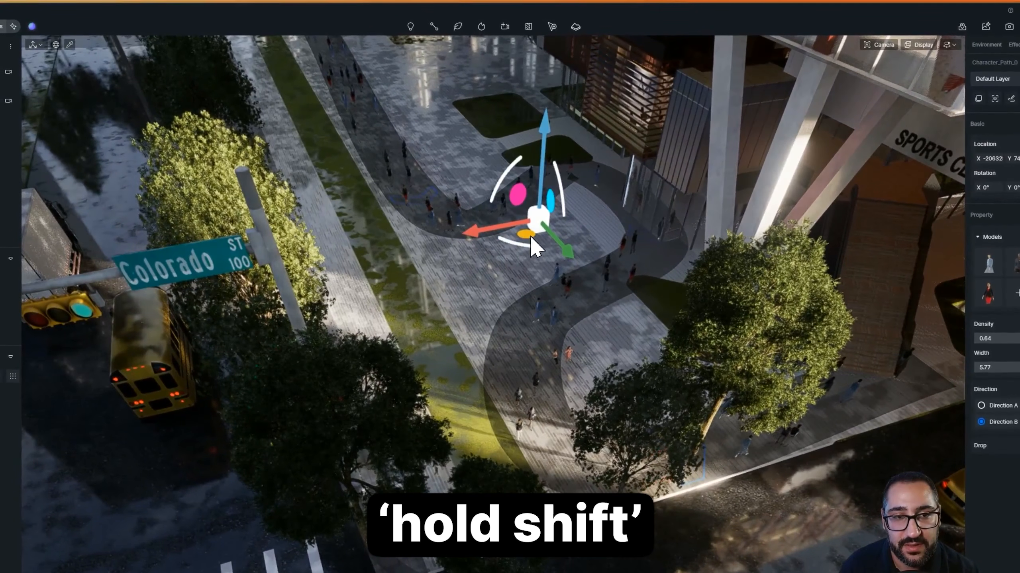
left_click_drag(529, 235, 460, 270, "shift")
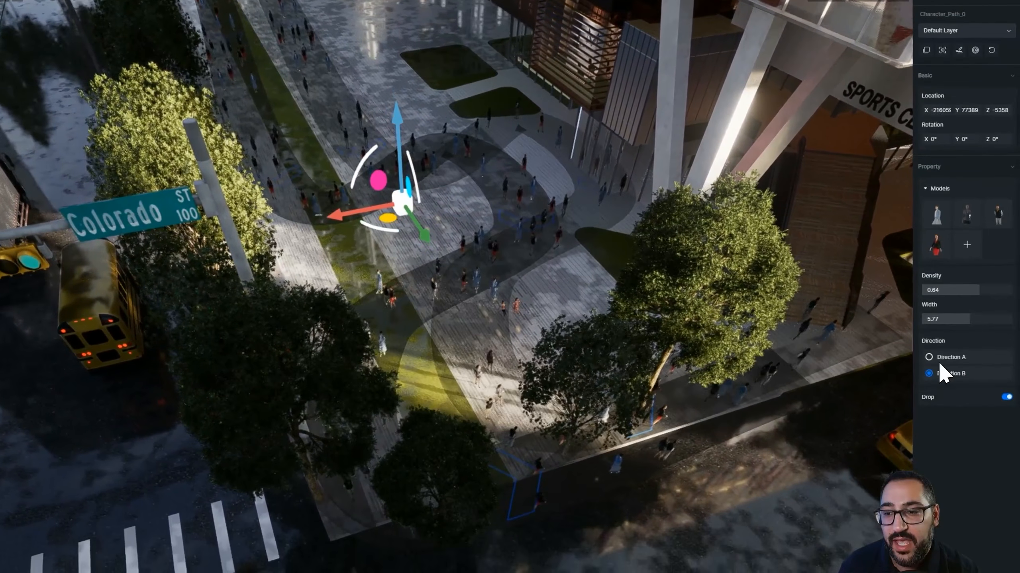
left_click(984, 391)
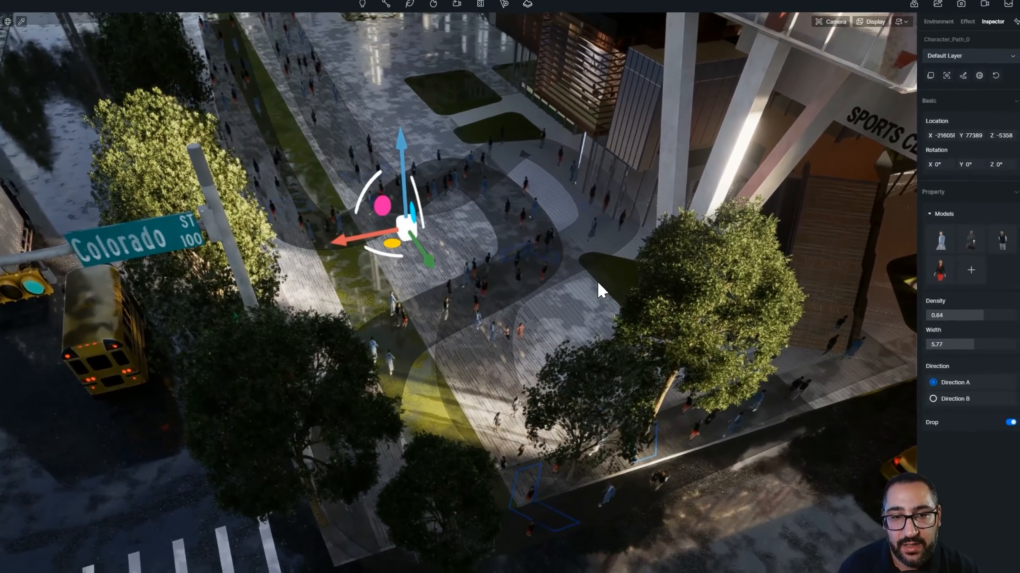
Edit the copied character path's nodes to reshape its curve across the plaza
middle_click_drag(623, 235, 623, 251)
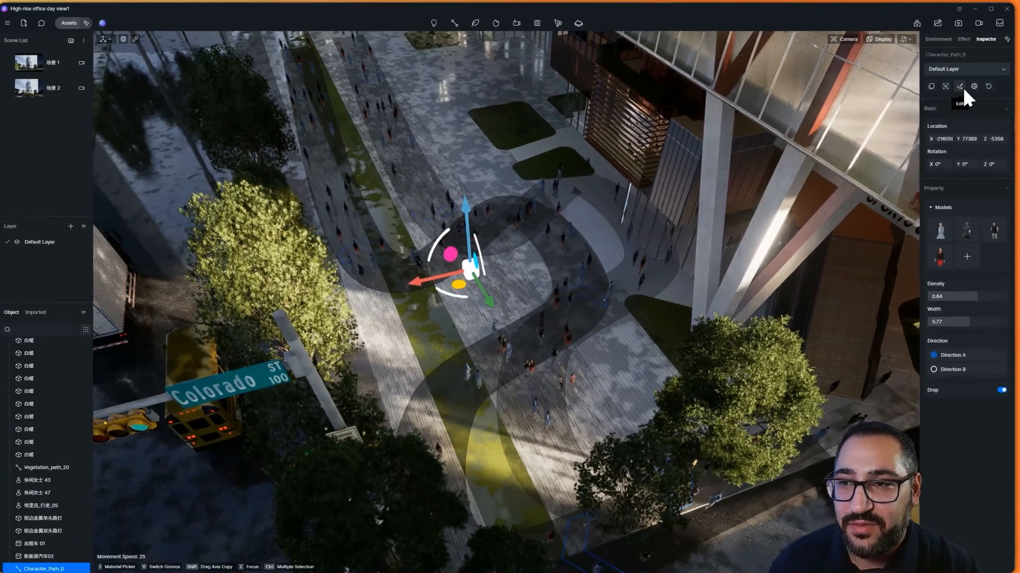
left_click(960, 86)
left_click(514, 208)
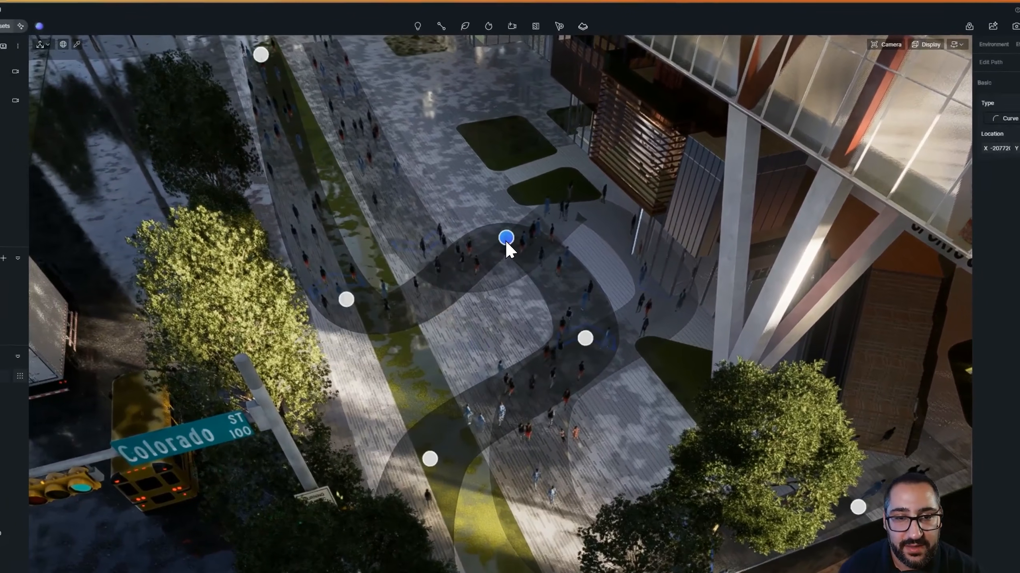
left_click_drag(506, 239, 504, 299)
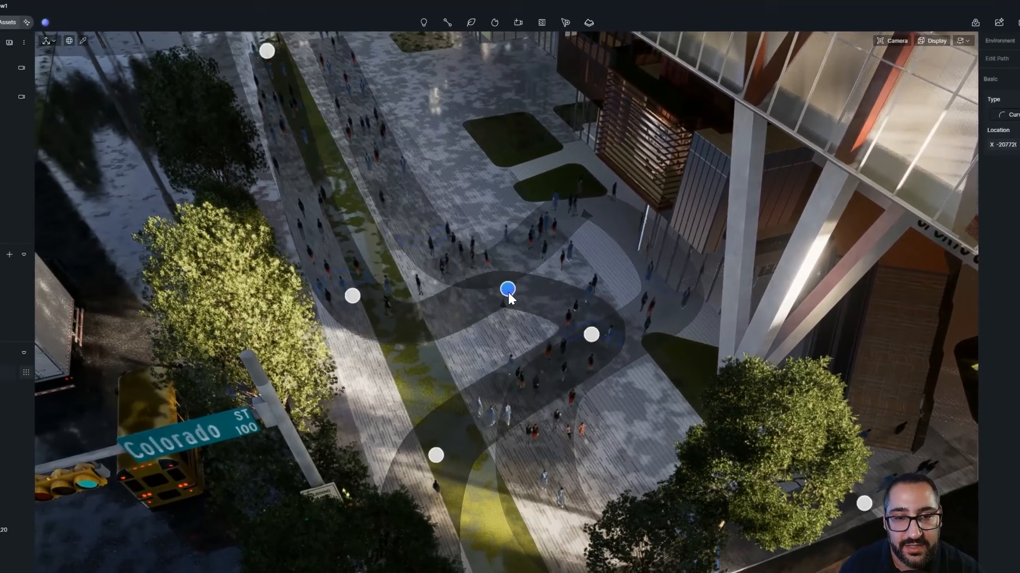
left_click_drag(585, 338, 592, 303)
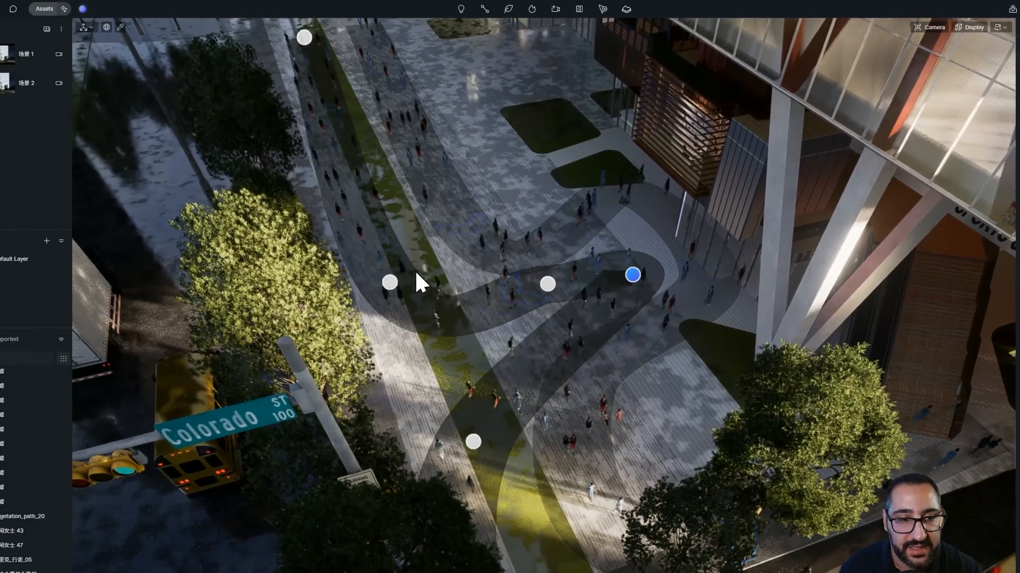
left_click_drag(282, 272, 311, 261)
left_click_drag(463, 271, 470, 271)
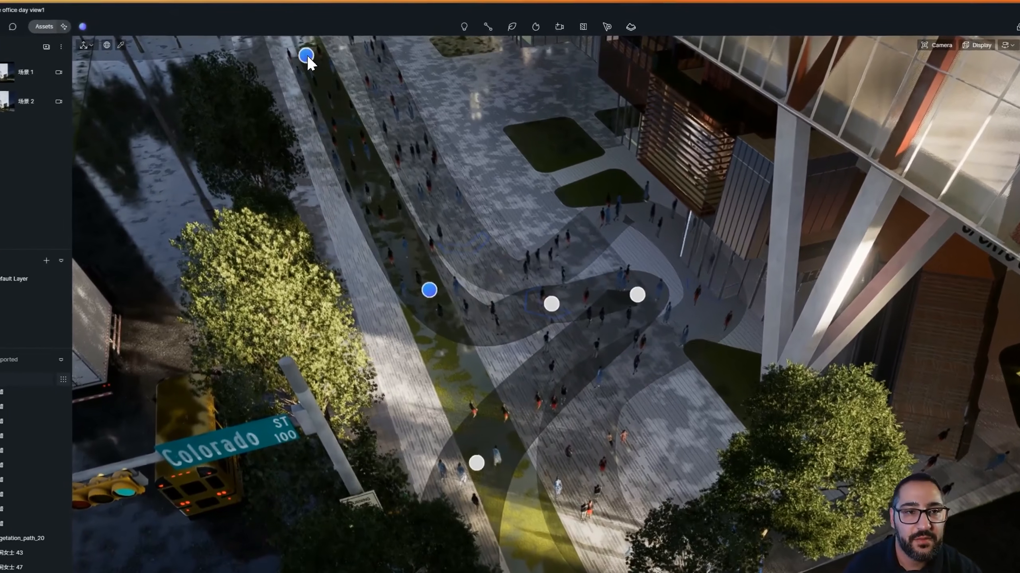
left_click_drag(303, 49, 318, 43)
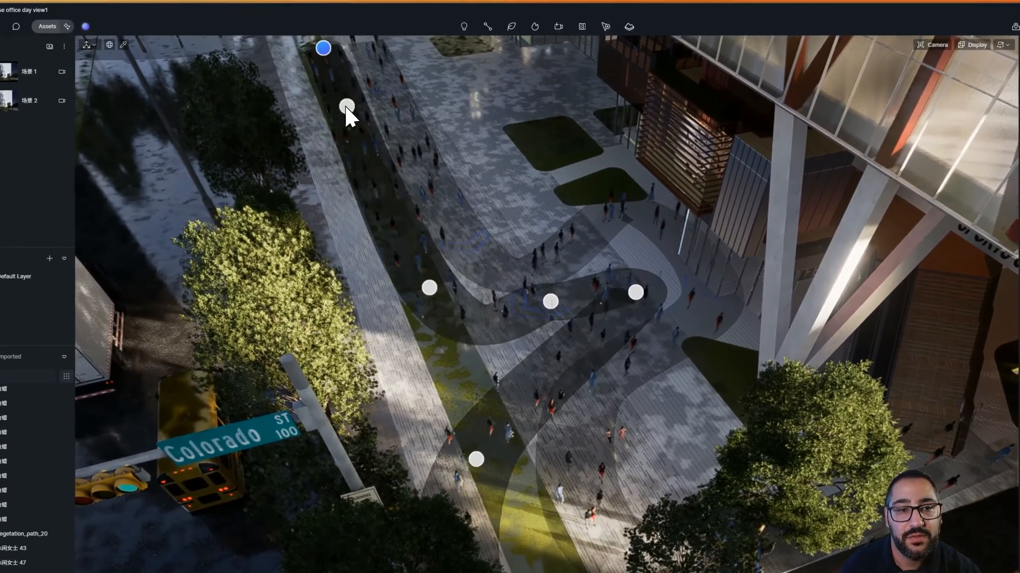
scroll(513, 251, "down", 3)
key("Escape")
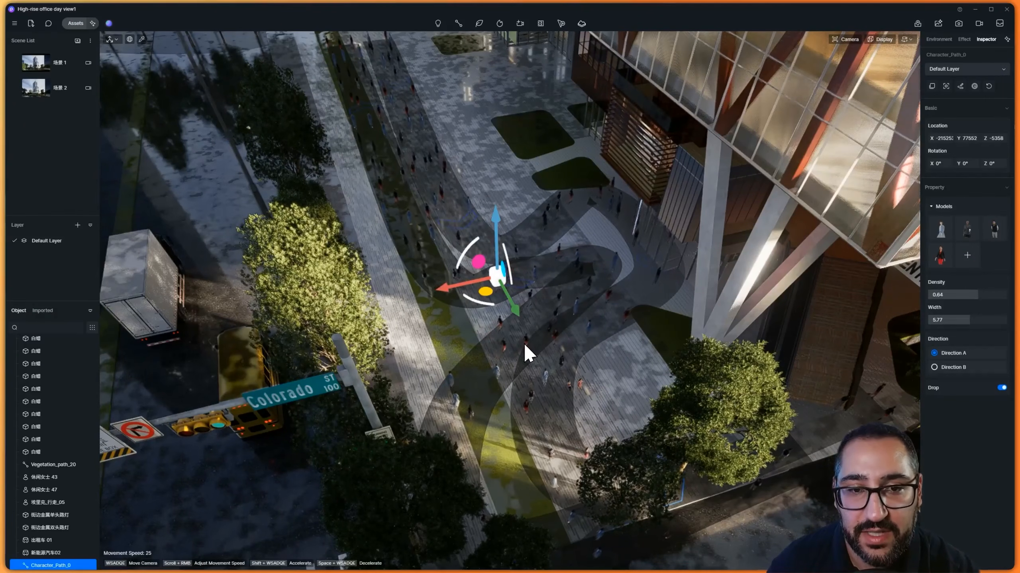
Preview the shot animation in video mode, then return to the scene editor
scroll(576, 334, "down", 5)
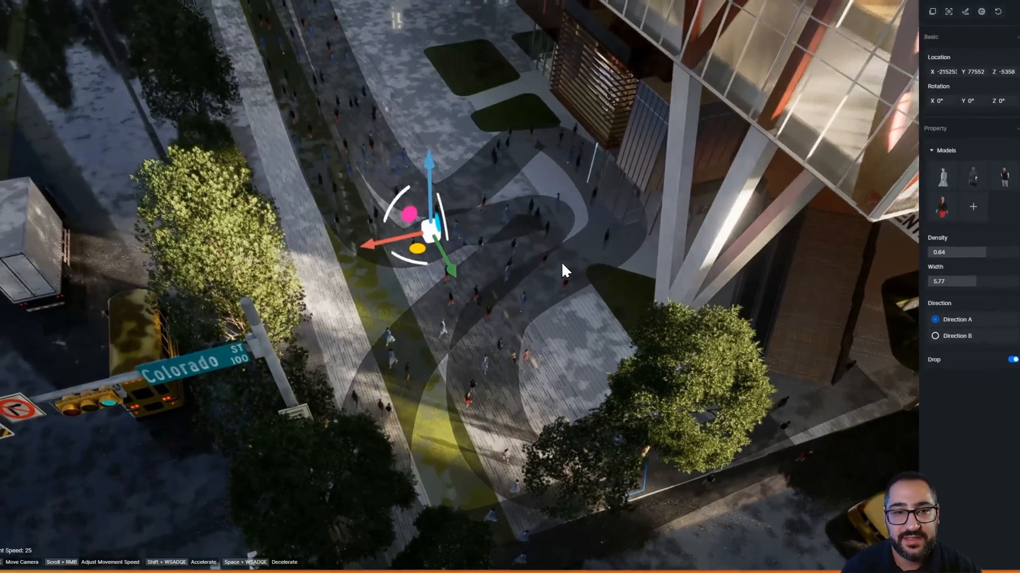
key("Escape")
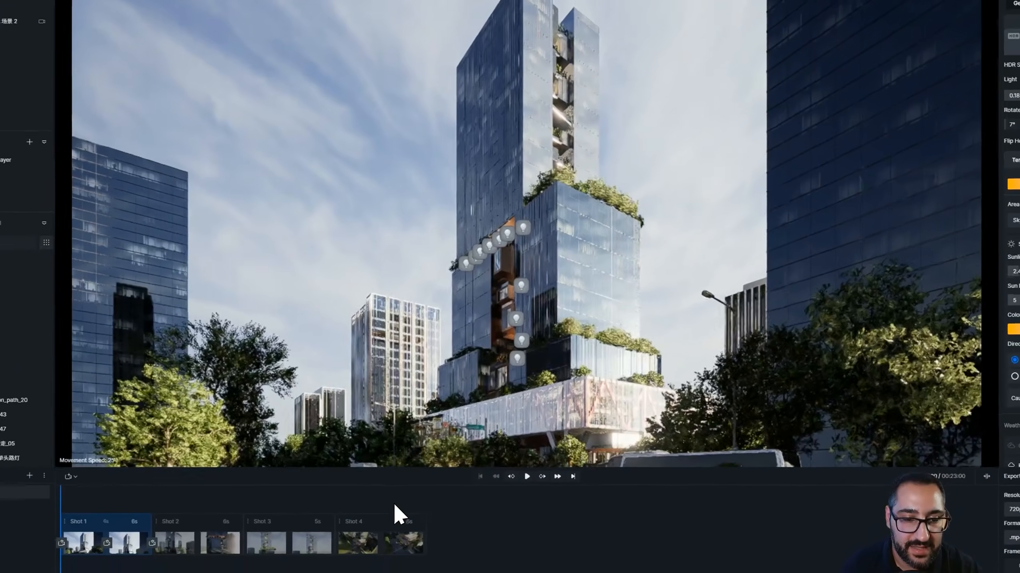
left_click(342, 498)
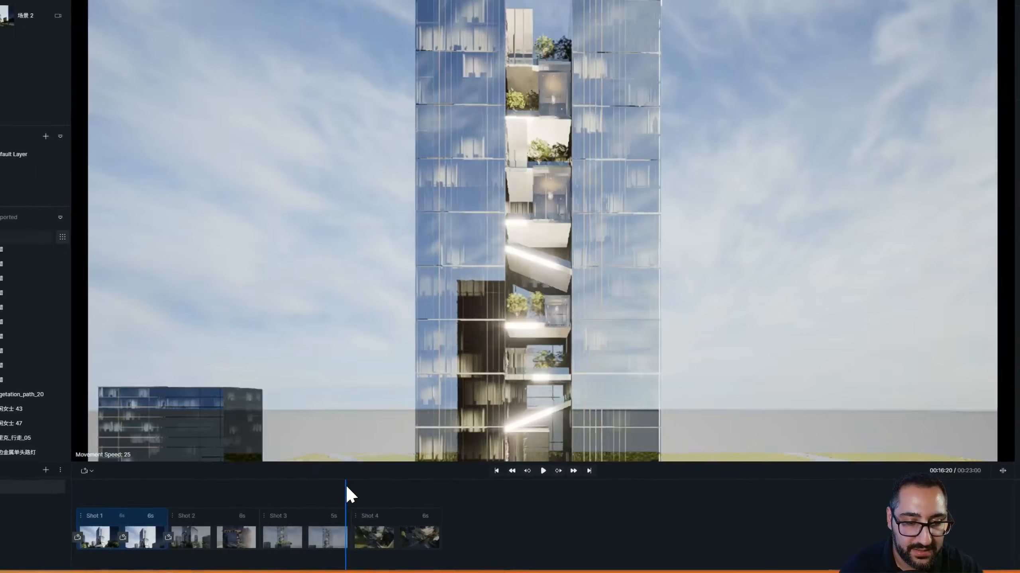
left_click(527, 476)
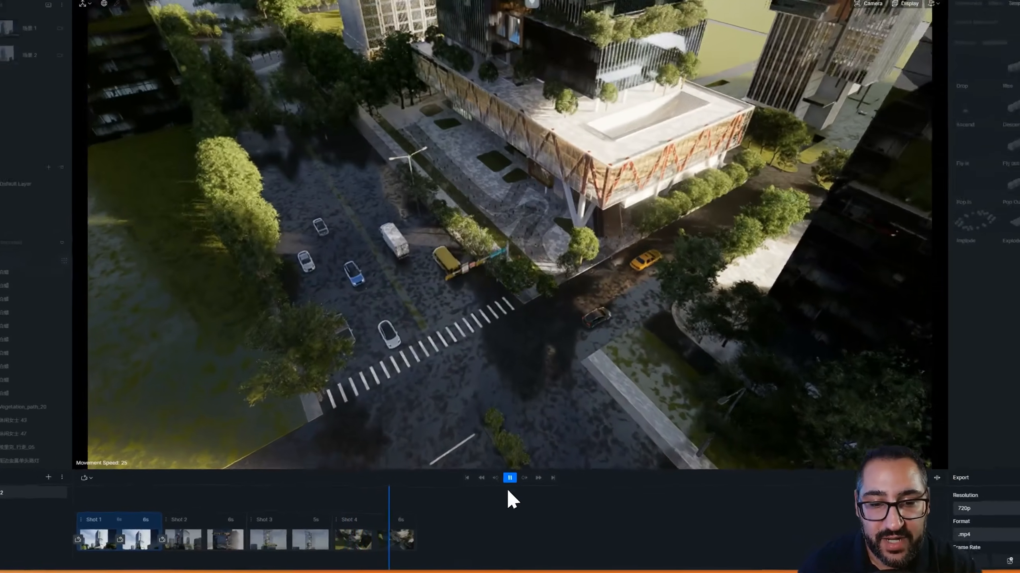
left_click(510, 479)
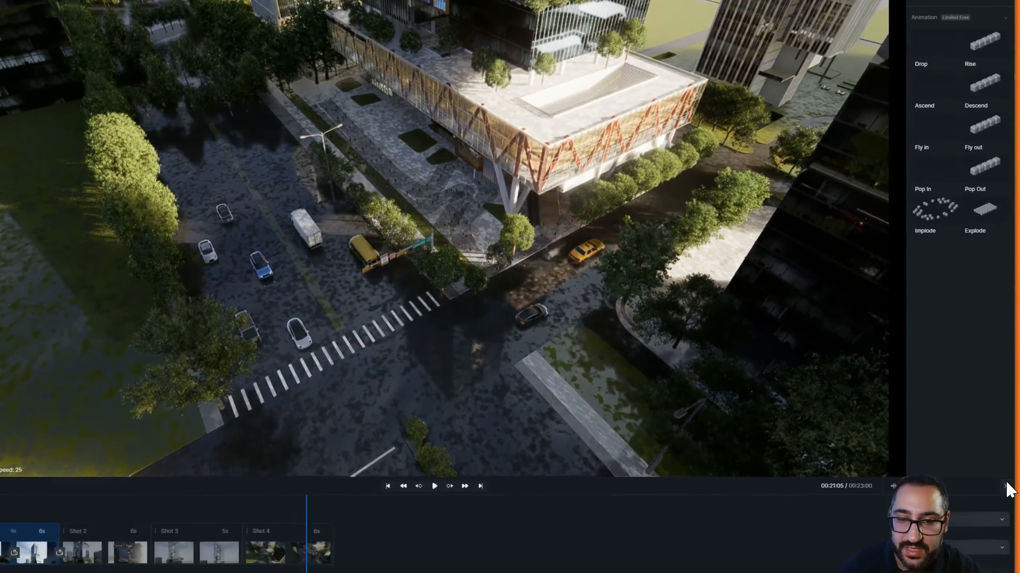
left_click(1006, 508)
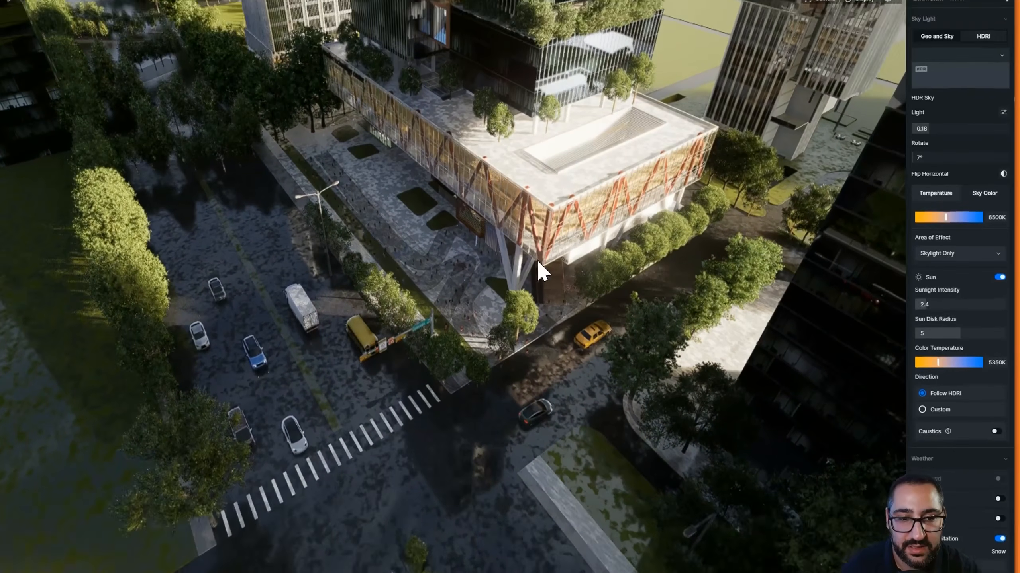
Filter the object list to vehicles, select all the vehicles in the scene and delete them
right_click_drag(538, 281, 350, 362)
scroll(478, 296, "up", 6)
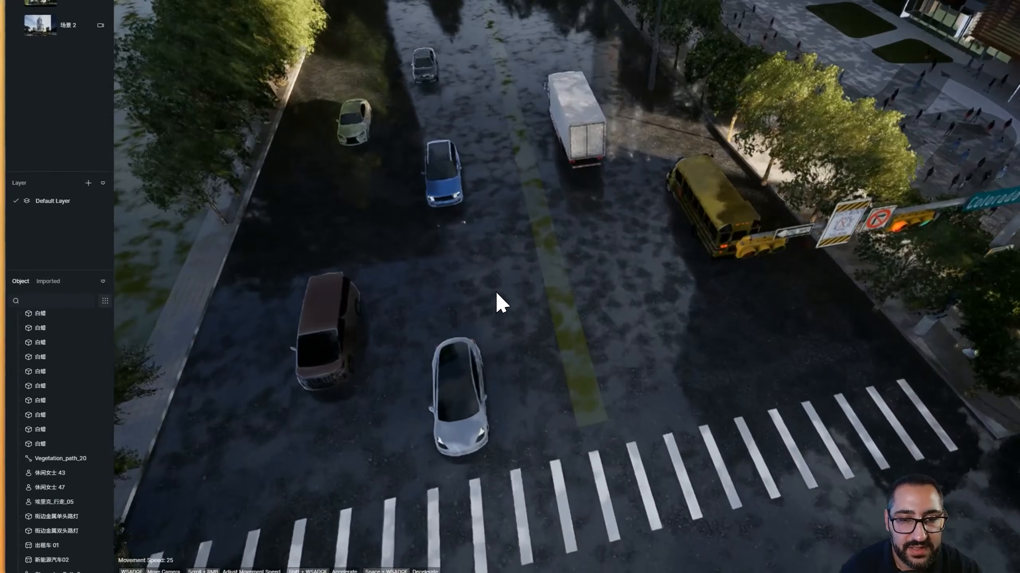
right_click_drag(495, 289, 539, 394)
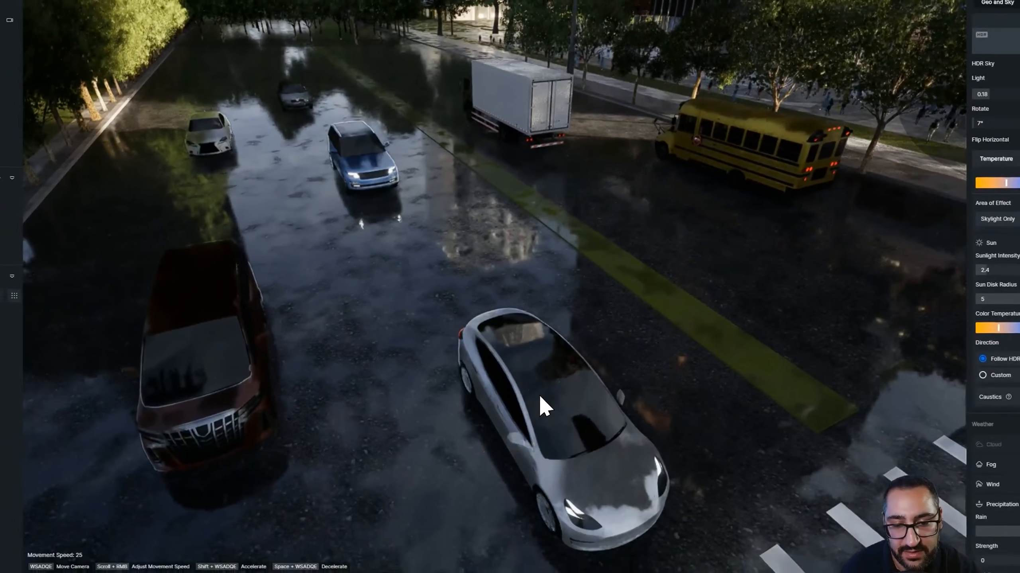
left_click(541, 398)
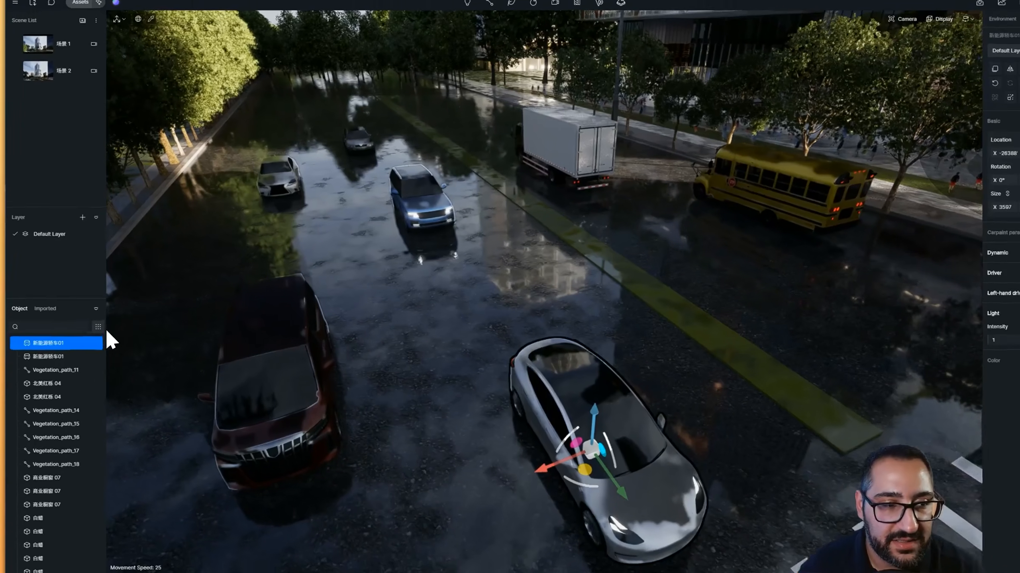
left_click(92, 328)
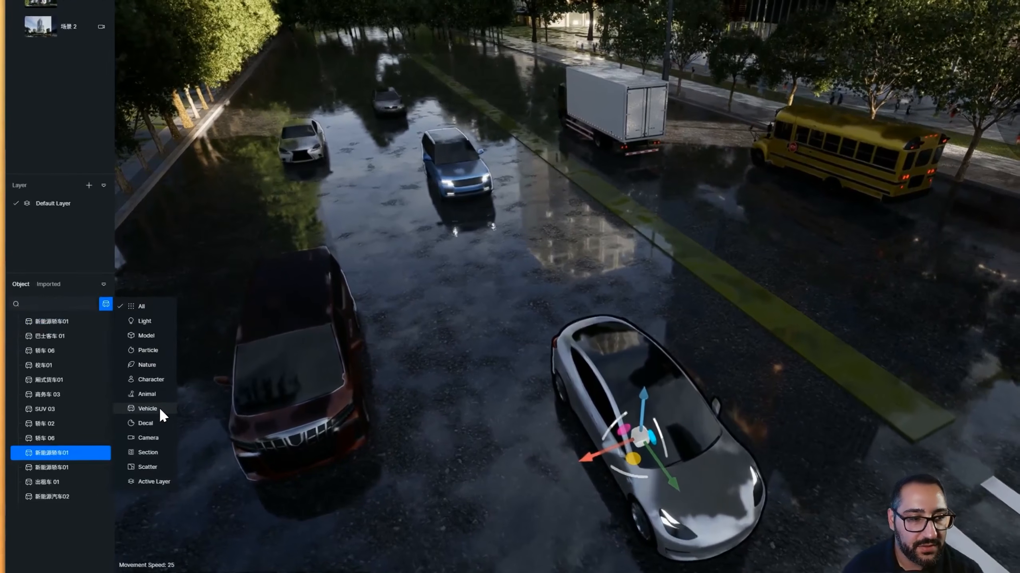
left_click(128, 418)
left_click(69, 513, "shift")
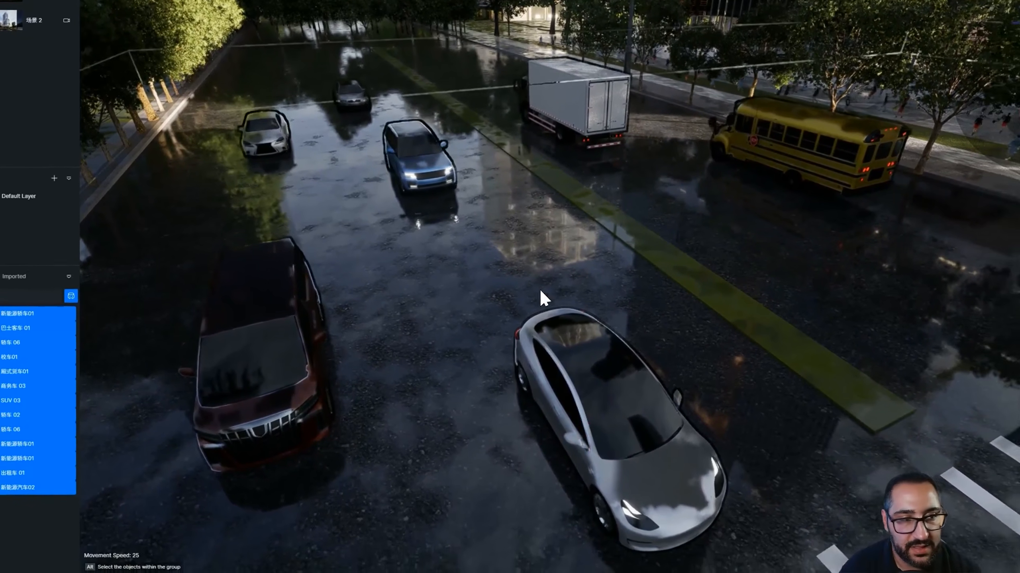
scroll(620, 327, "down", 10)
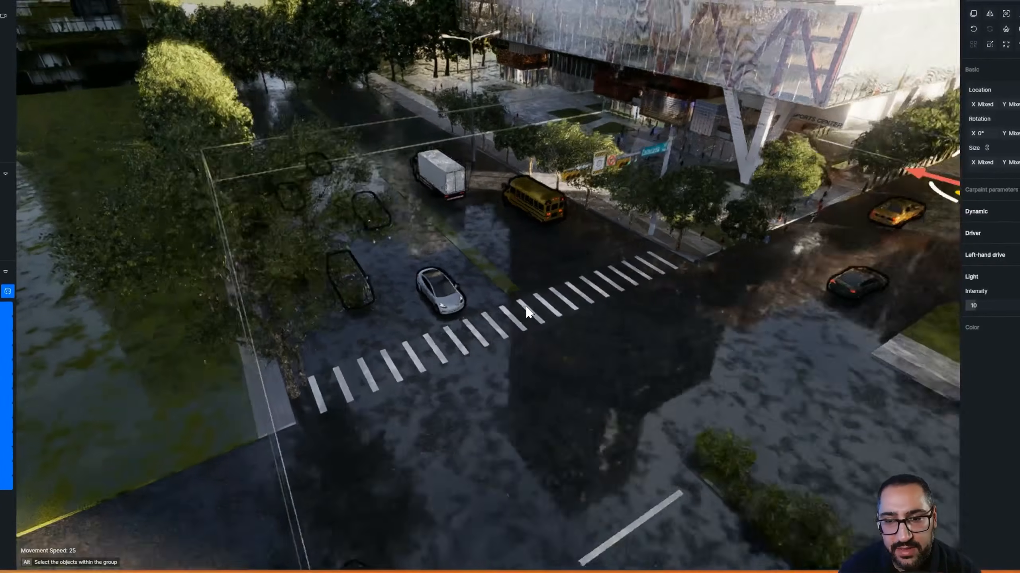
scroll(525, 321, "down", 5)
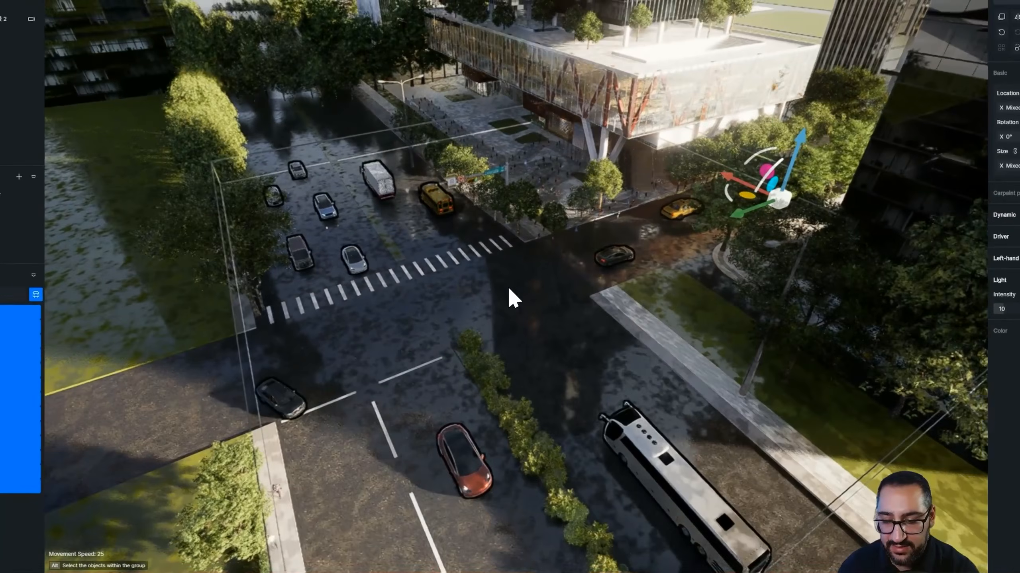
key("Delete")
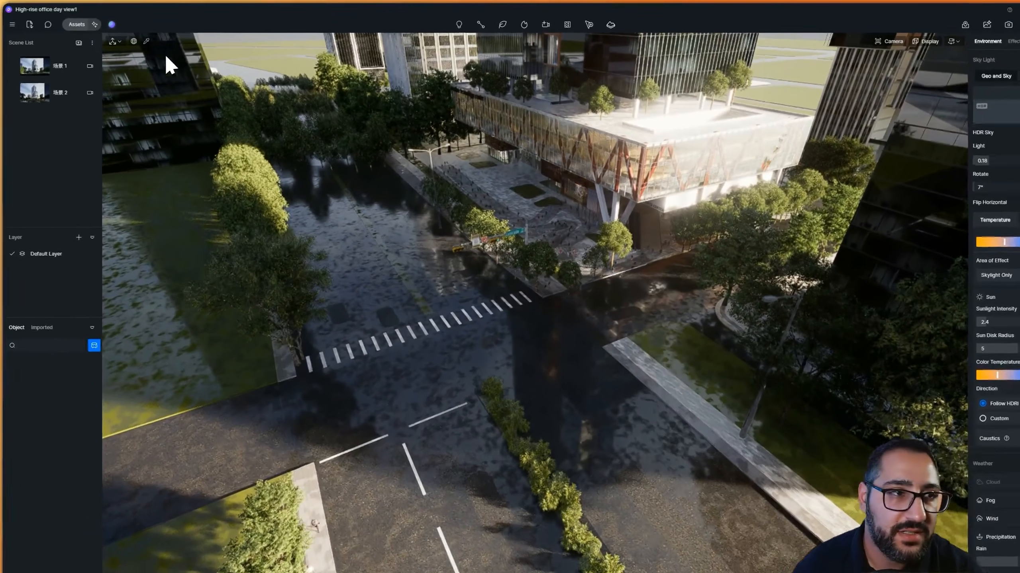
Open the asset library on the Vehicle category, clear the search and start the Vehicle path tool
left_click(75, 22)
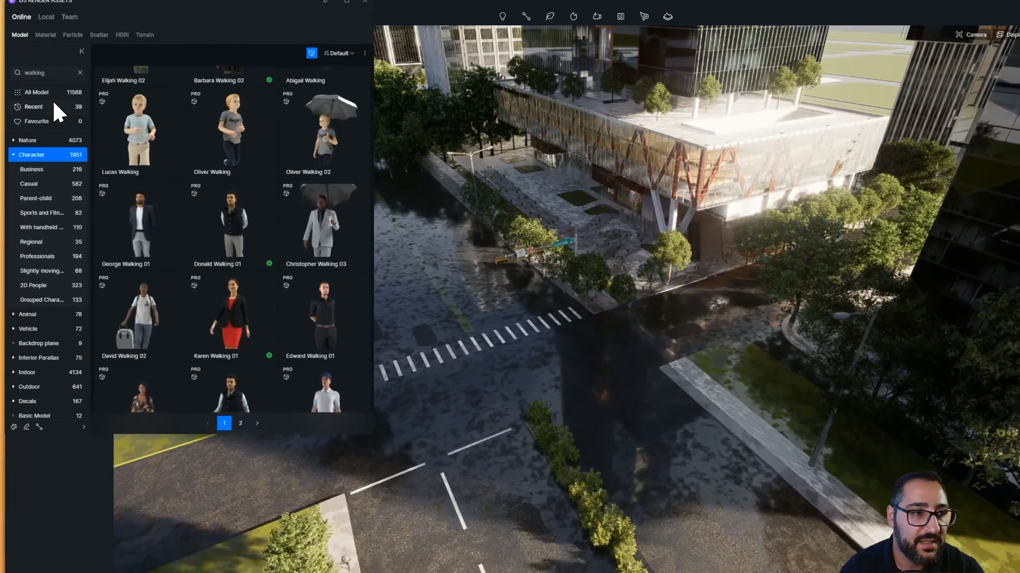
left_click(55, 328)
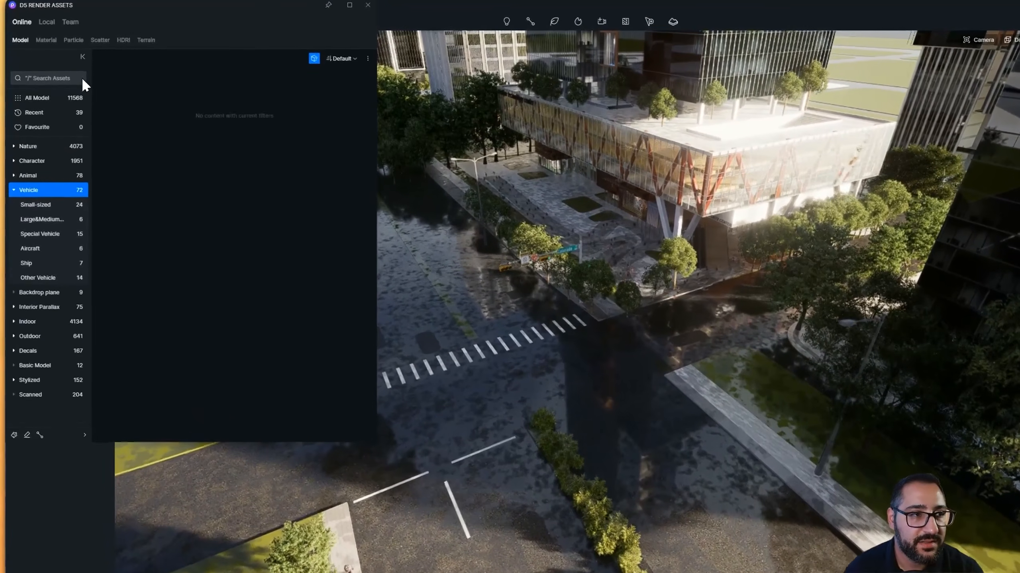
left_click(70, 73)
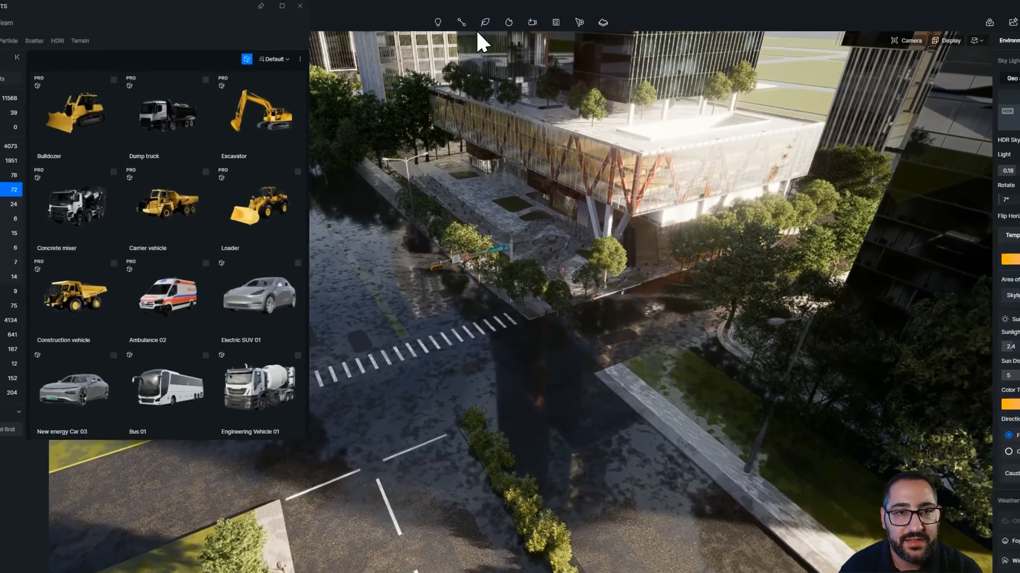
left_click(462, 23)
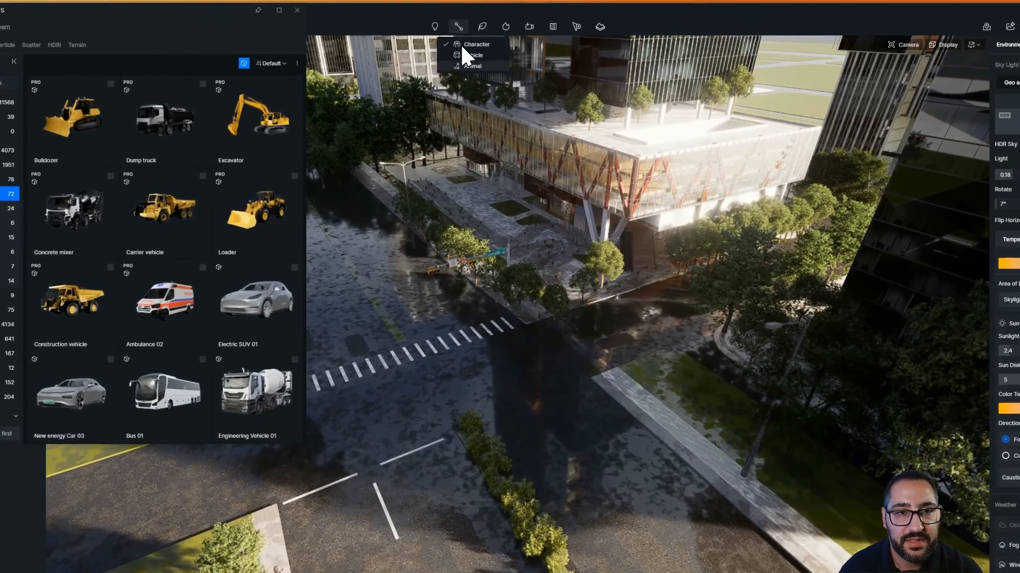
left_click(471, 56)
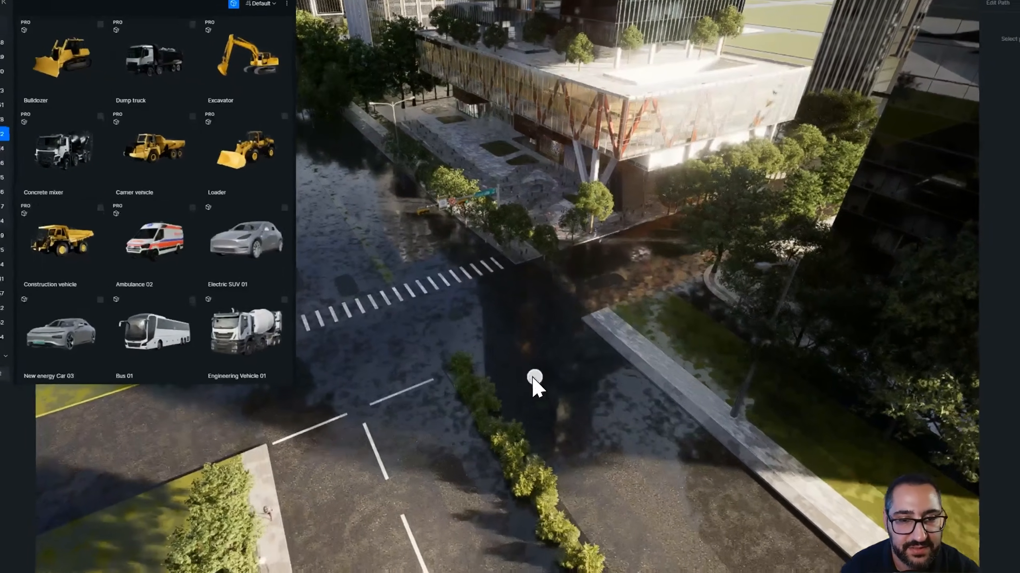
scroll(567, 374, "down", 6)
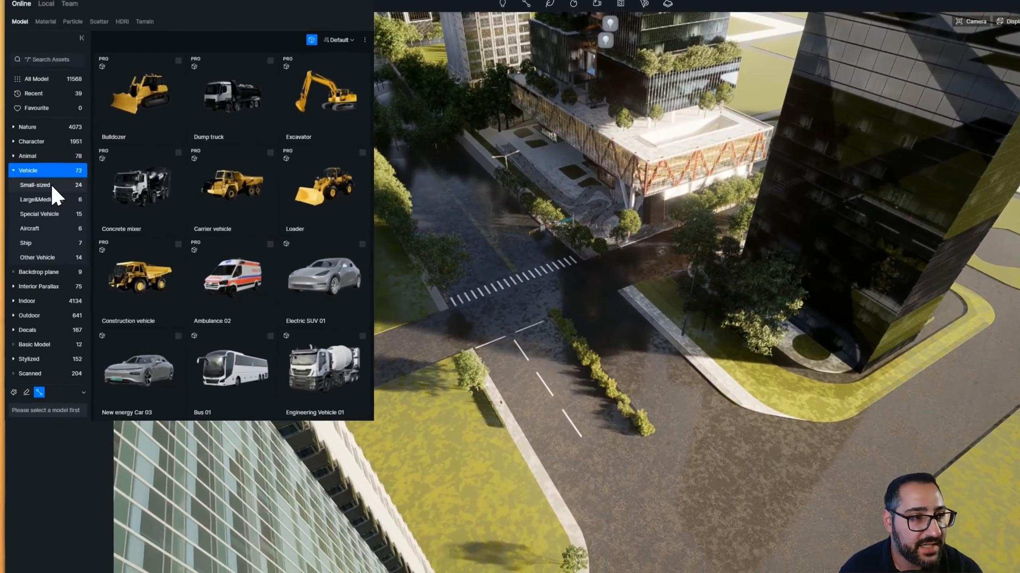
Pick New energy Car 01, New energy Car 03, Cars 02, SUV 03 and SUV01 from small-sized vehicles for the path
left_click(26, 209)
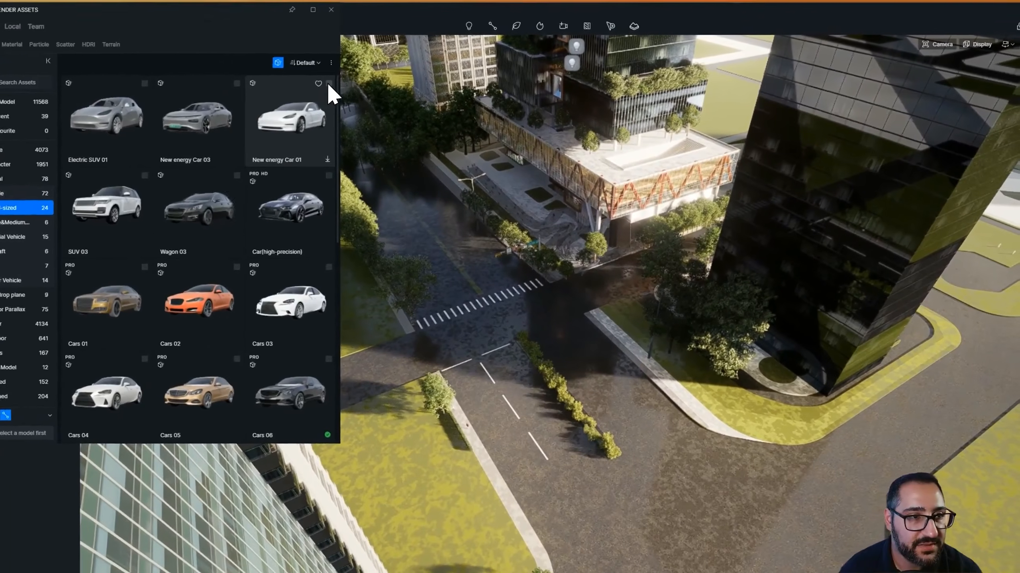
left_click(362, 59)
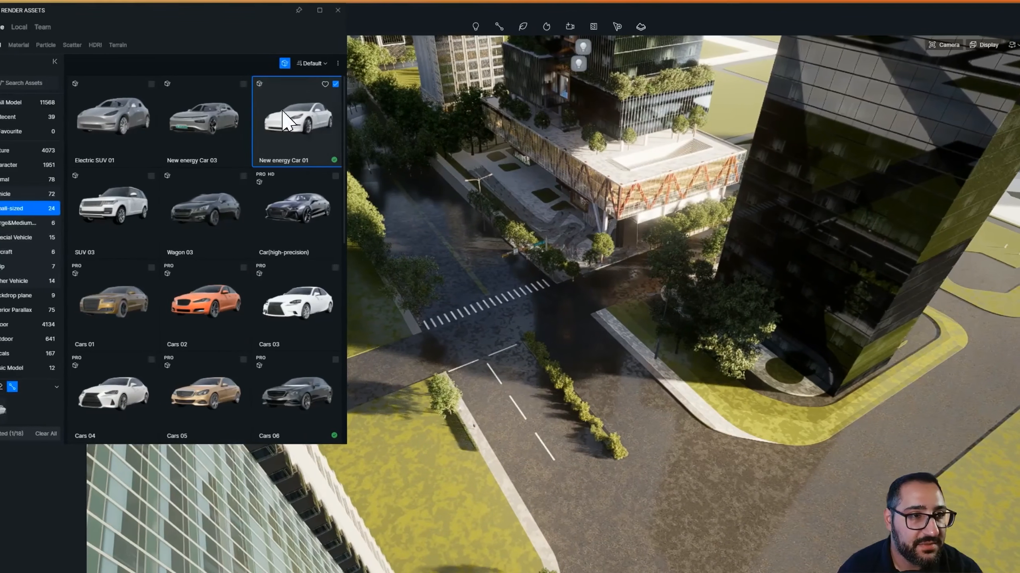
left_click(236, 91)
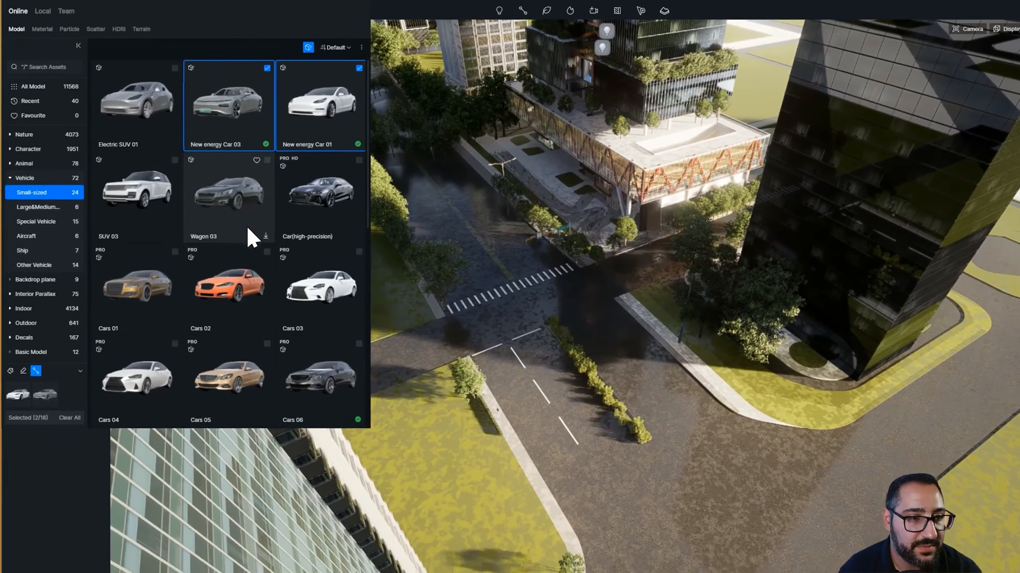
left_click(253, 292)
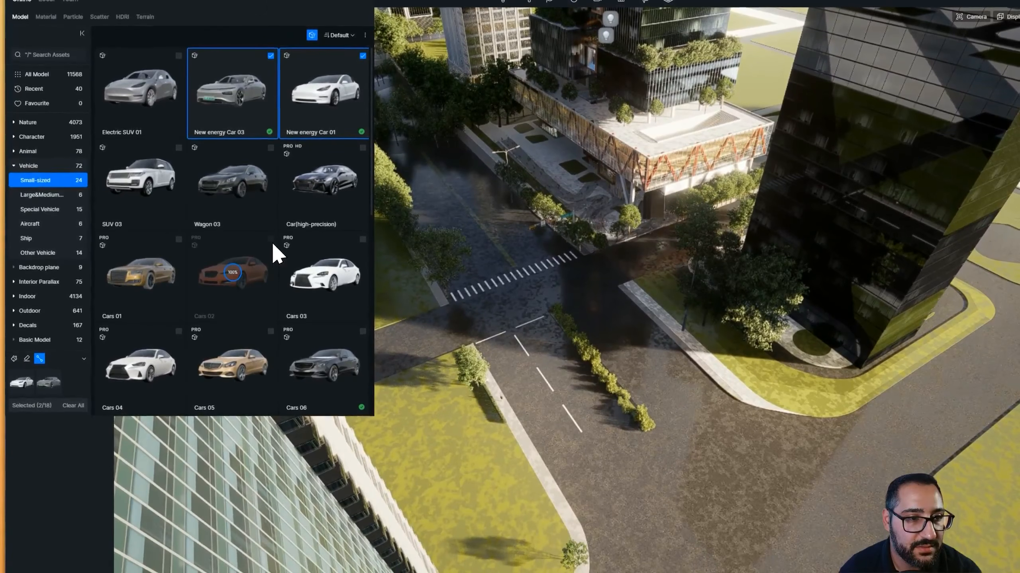
left_click(180, 147)
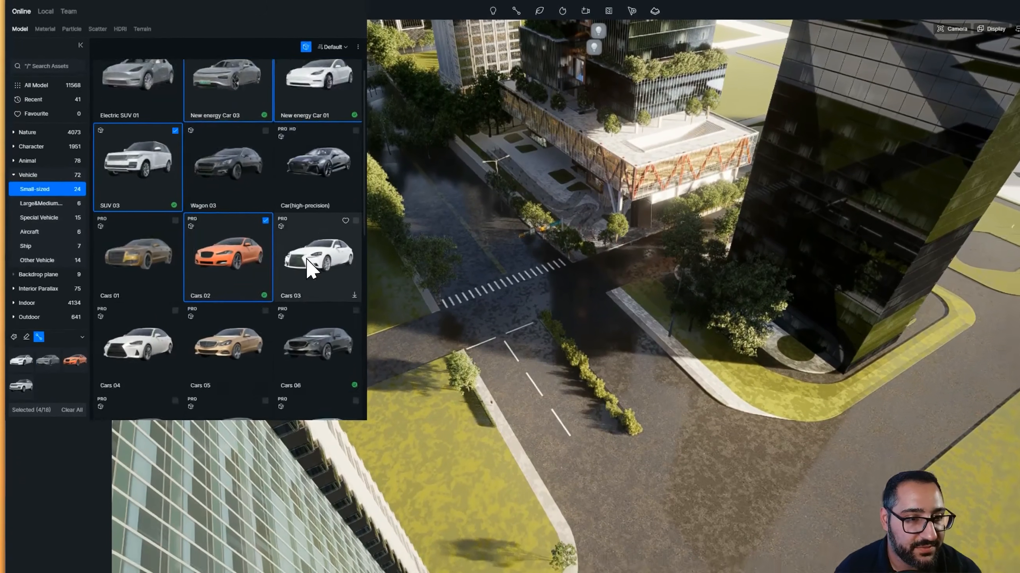
scroll(286, 383, "down", 5)
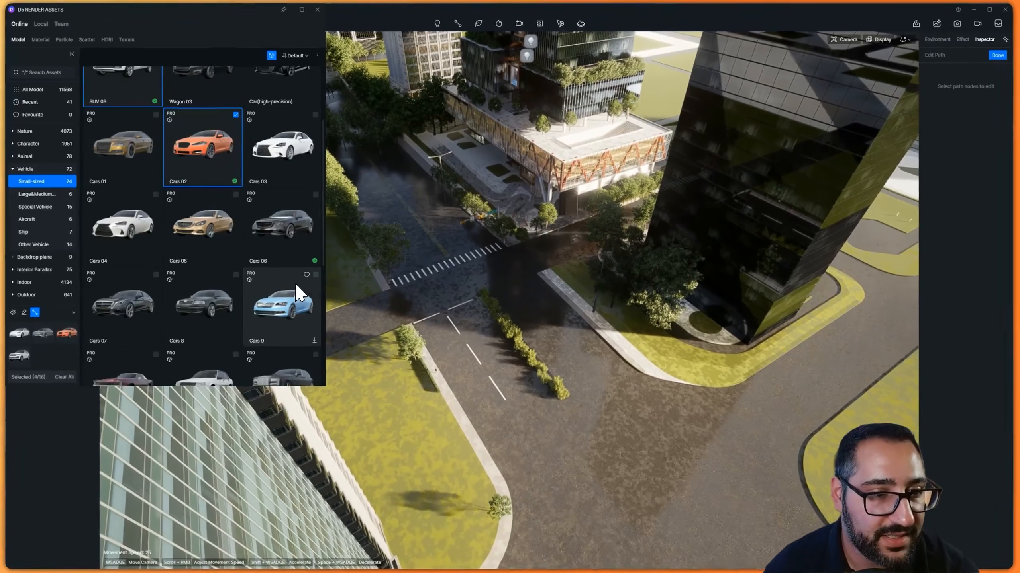
left_click(157, 254)
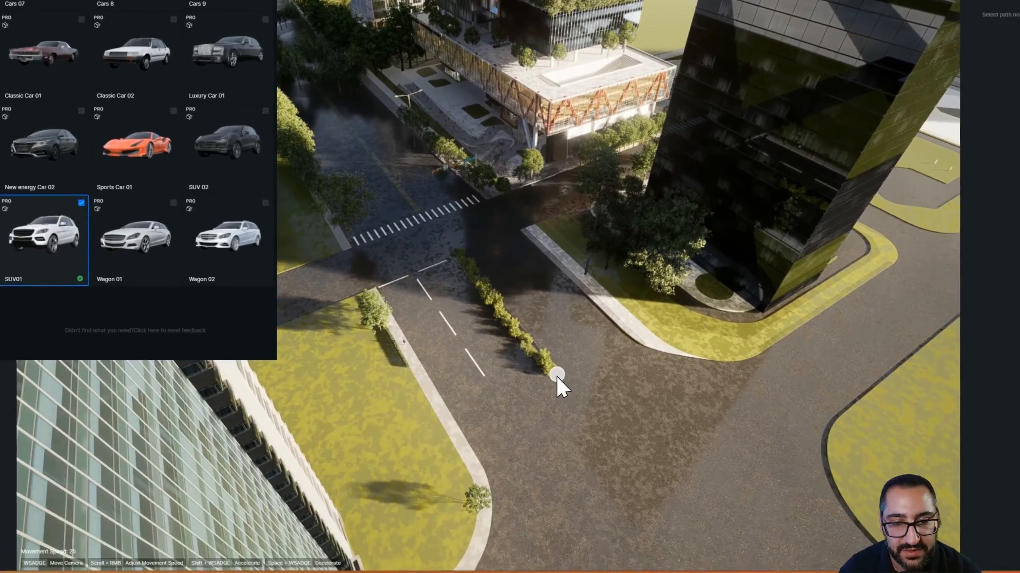
Draw a vehicle path with the Vehicle path tool along the main road through the intersection and finish it
left_click(651, 422)
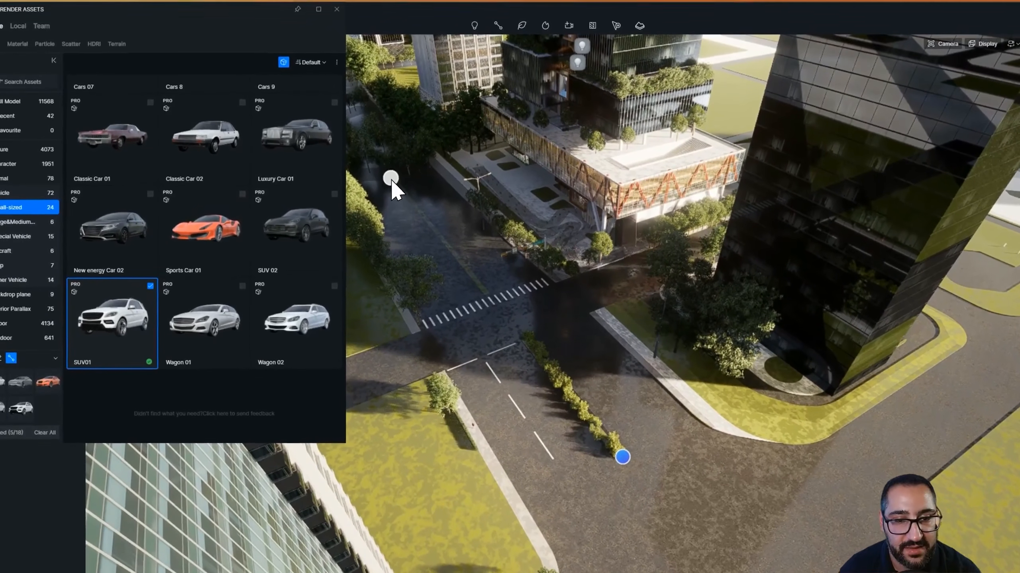
left_click(391, 180)
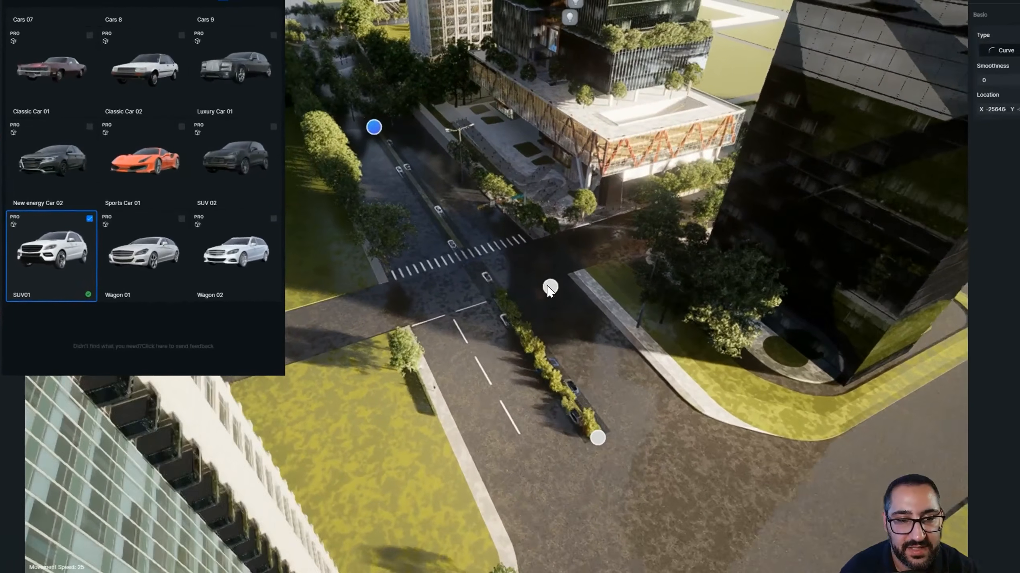
scroll(547, 286, "up", 5)
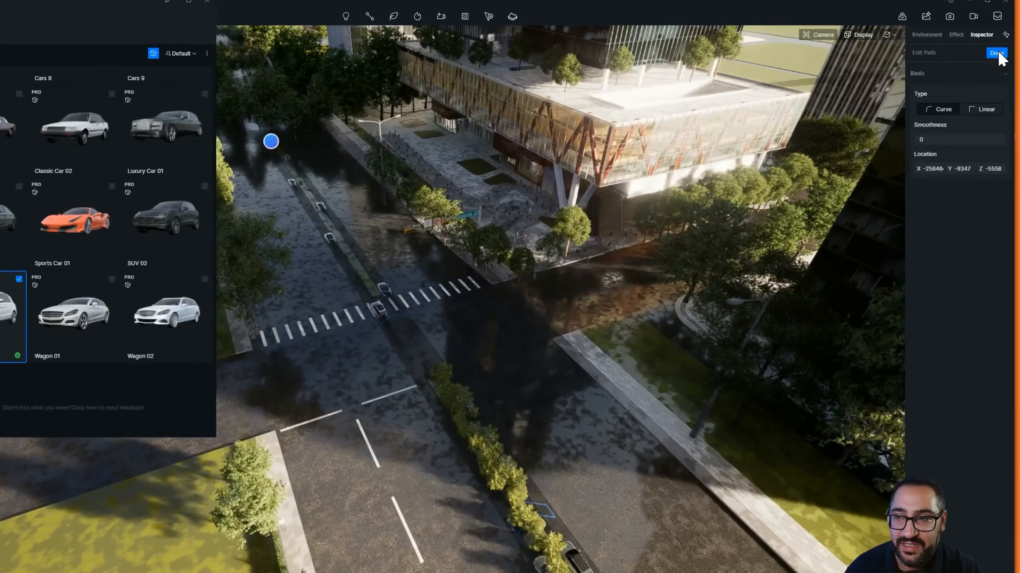
left_click(999, 55)
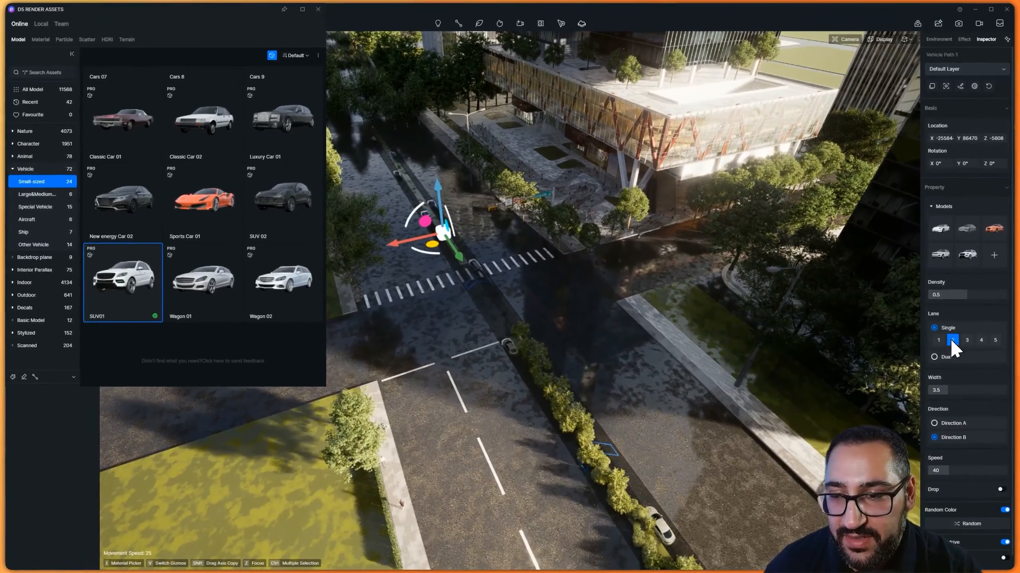
Set the vehicle path to Dual lanes with 6 lanes and widen it to 5
left_click(967, 339)
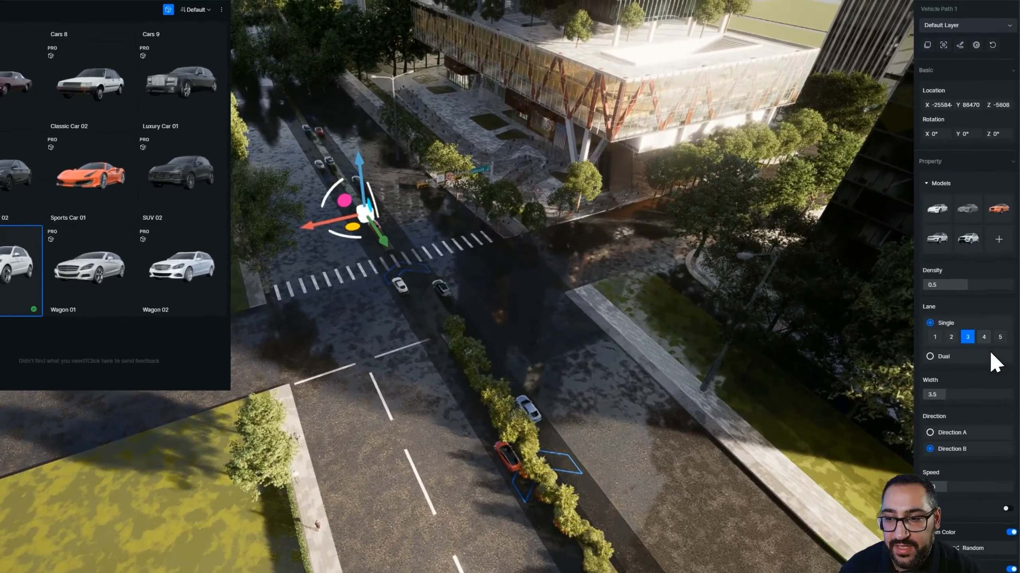
left_click(983, 337)
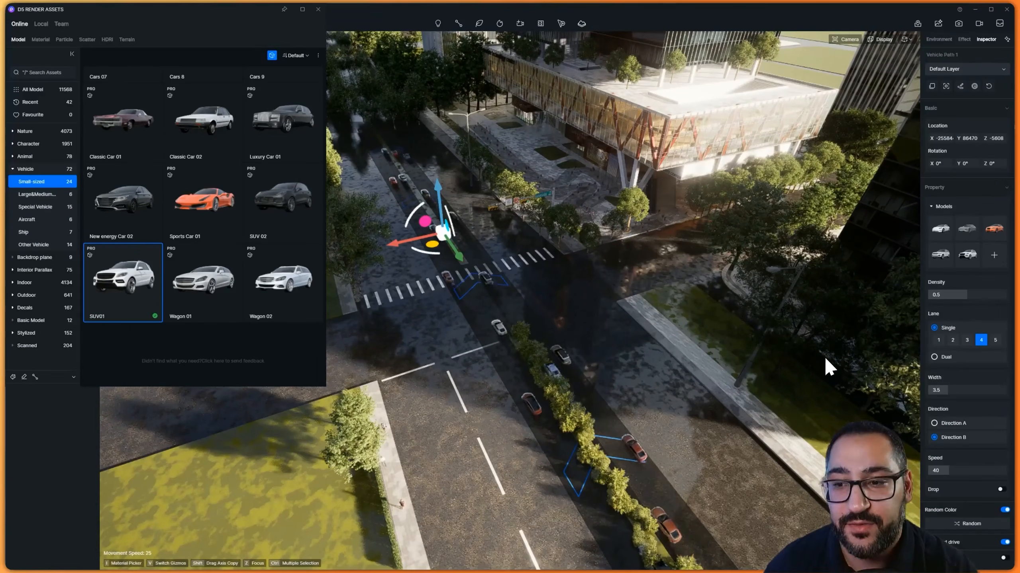
left_click(935, 357)
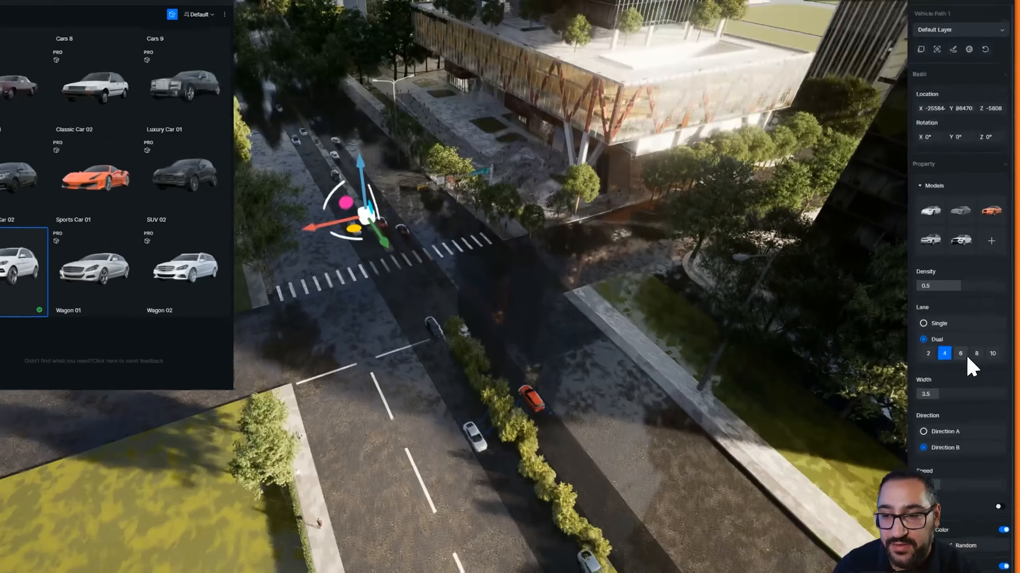
left_click(961, 354)
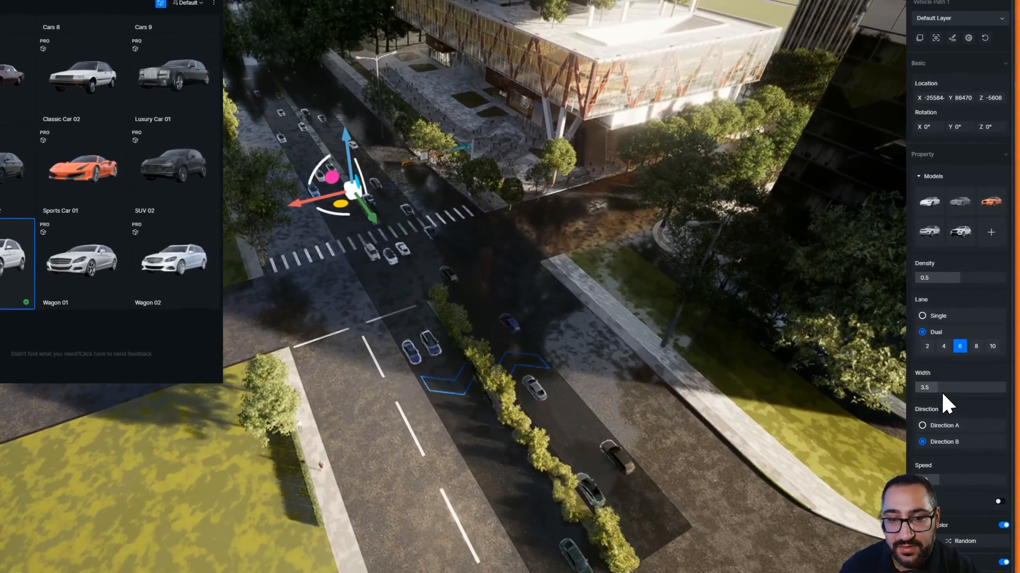
left_click_drag(950, 391, 1005, 391)
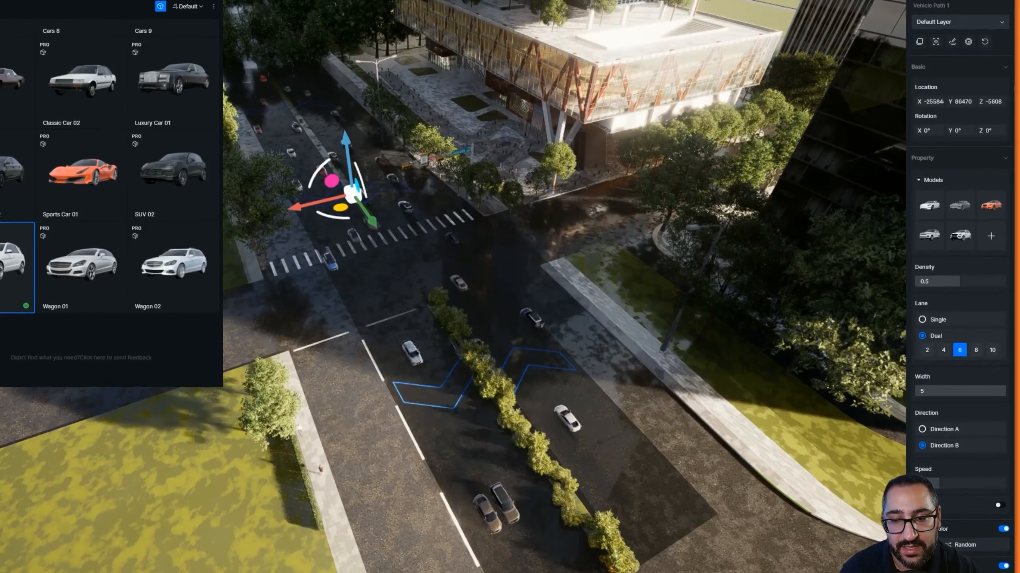
Copy the vehicle path, rotate it onto the cross street and set it to 4 dual lanes
scroll(553, 349, "down", 3)
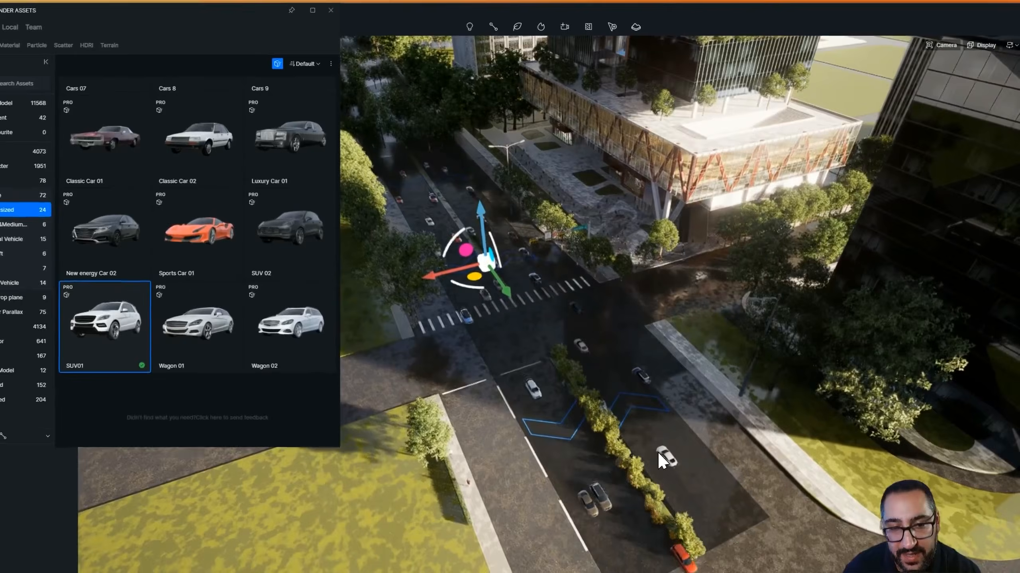
scroll(601, 391, "up", 10)
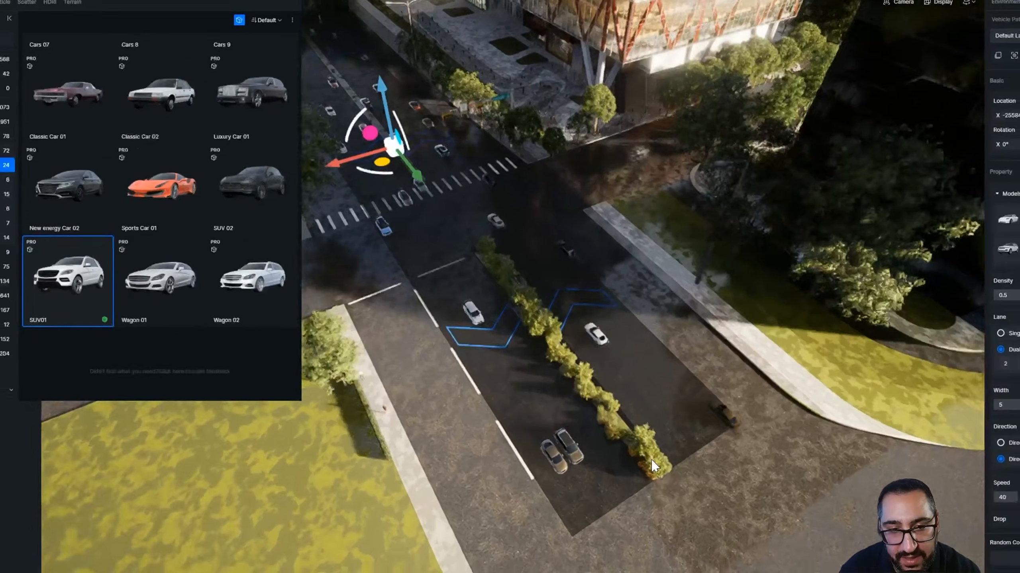
scroll(581, 288, "down", 10)
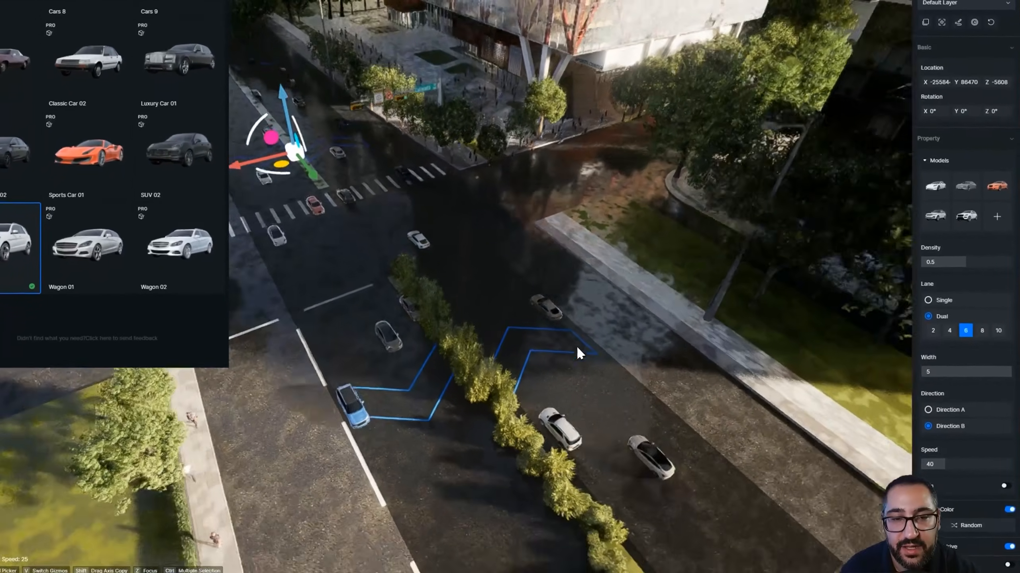
scroll(577, 362, "down", 8)
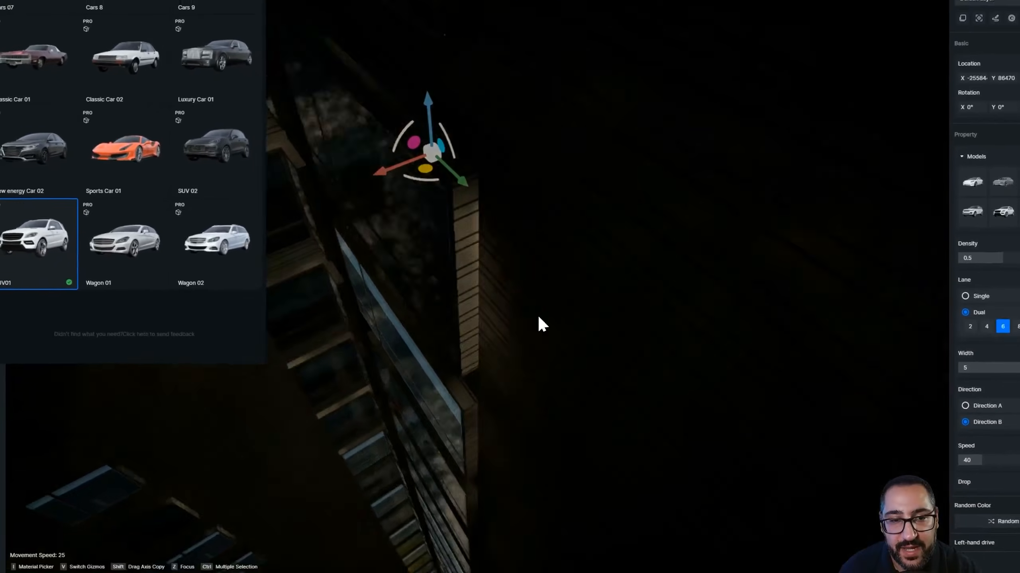
scroll(526, 213, "up", 3)
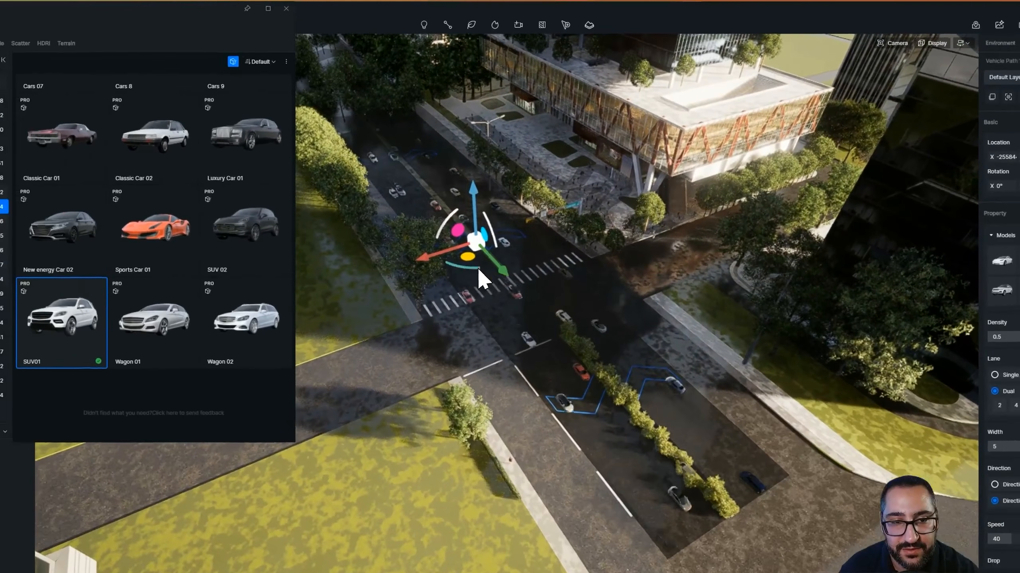
left_click_drag(410, 252, 382, 243)
left_click_drag(483, 256, 568, 299)
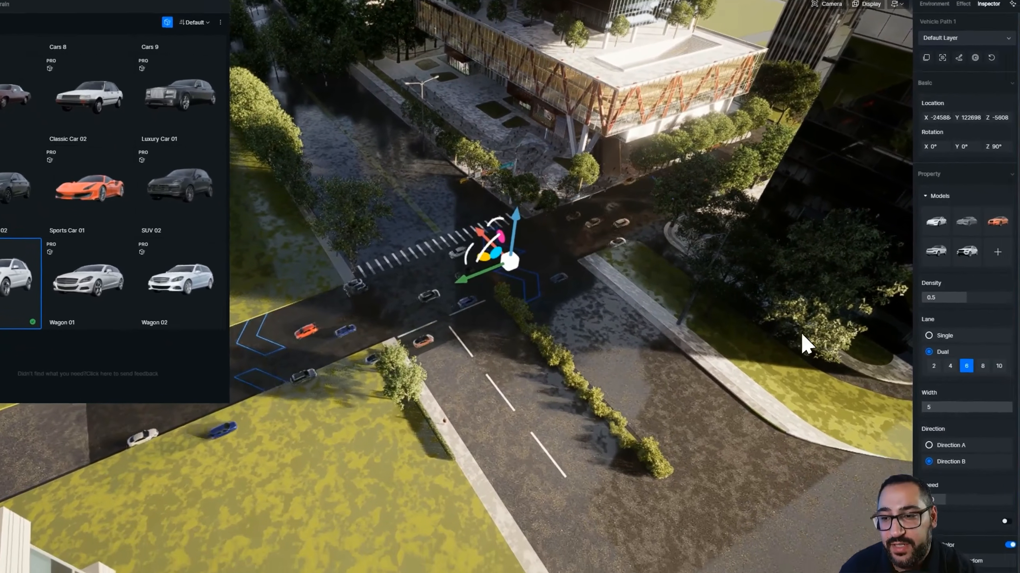
left_click(986, 395)
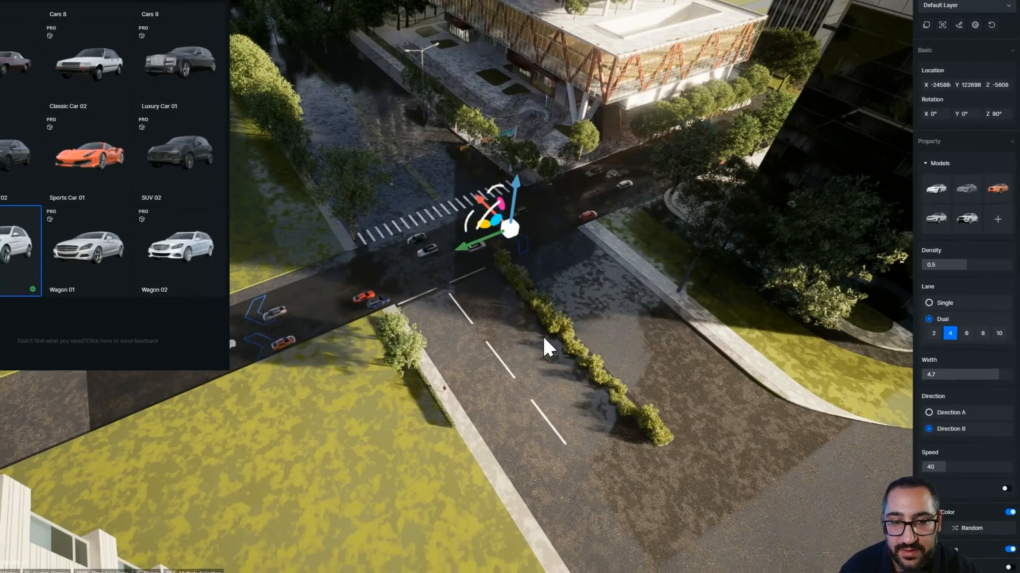
Move the cross-street vehicle path so it runs across the intersection
middle_click_drag(543, 339, 687, 304)
scroll(752, 286, "up", 2)
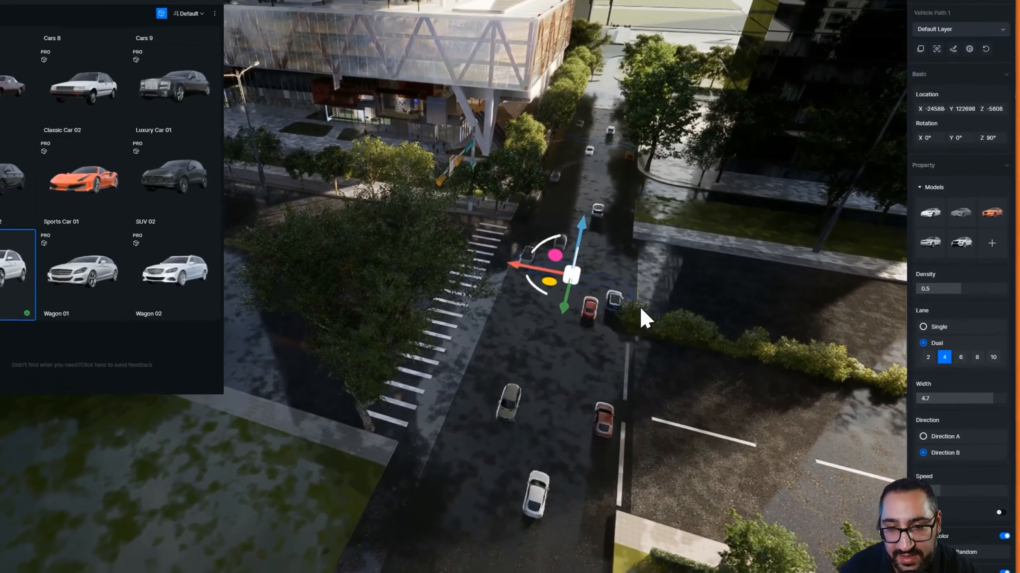
middle_click_drag(645, 314, 464, 312)
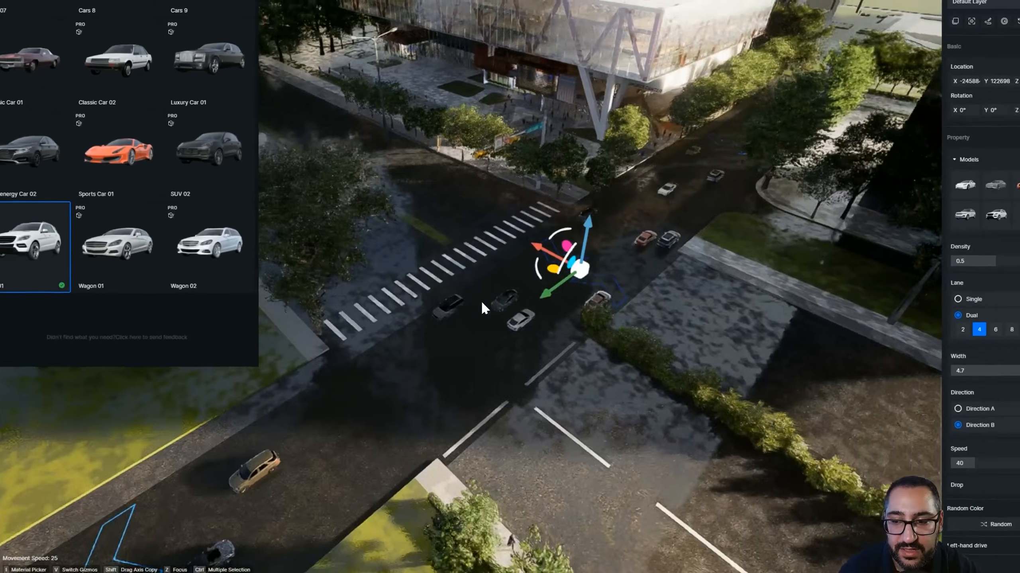
scroll(464, 313, "down", 3)
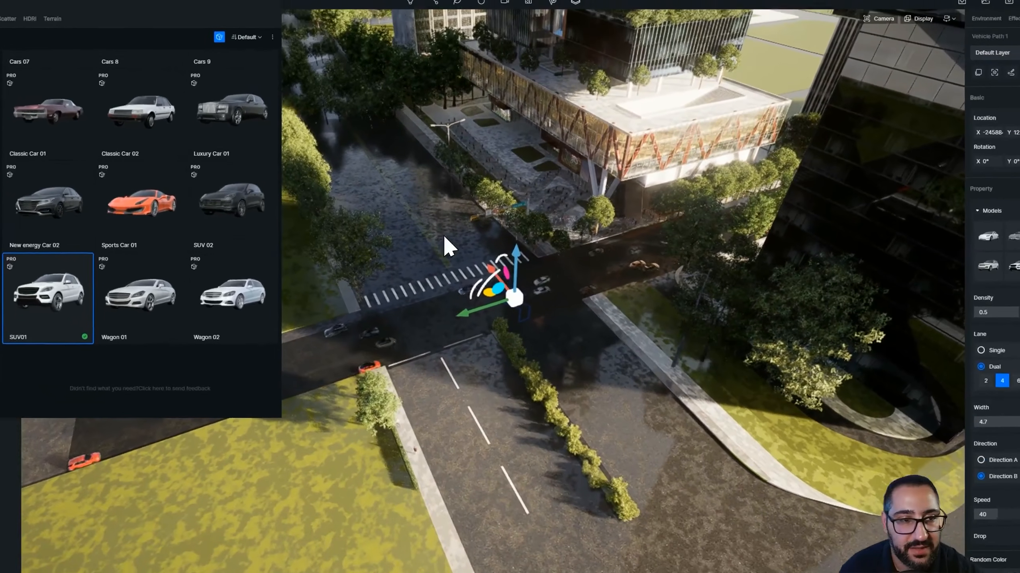
Draw a short vehicle path on the side road beside the tower and finish it
left_click(40, 382)
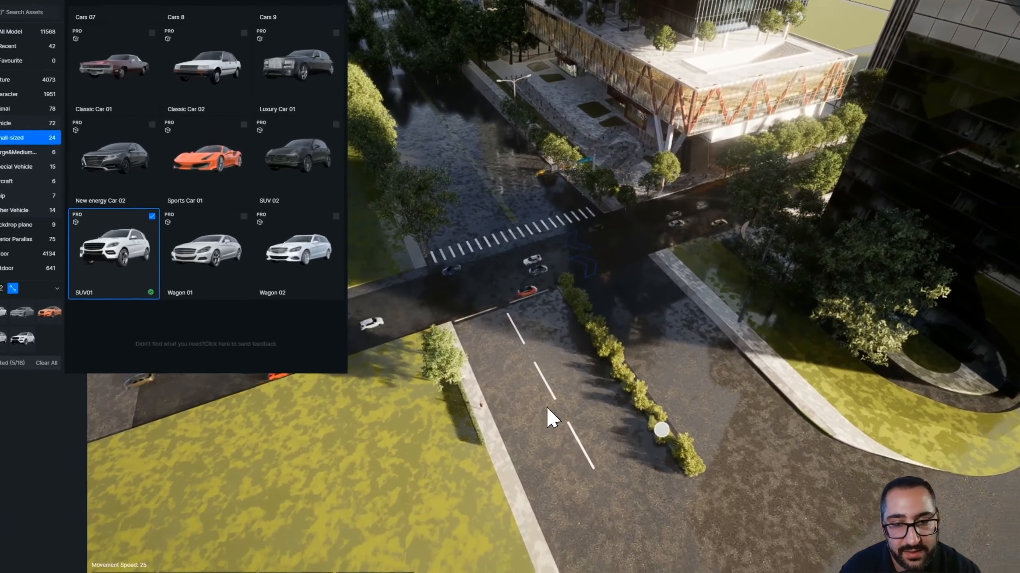
left_click(749, 433)
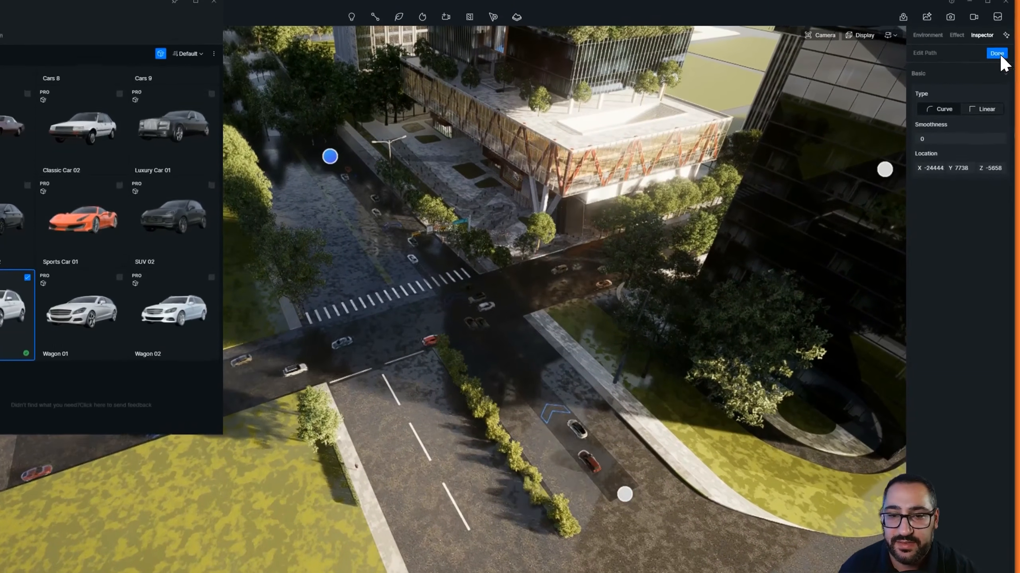
left_click(999, 54)
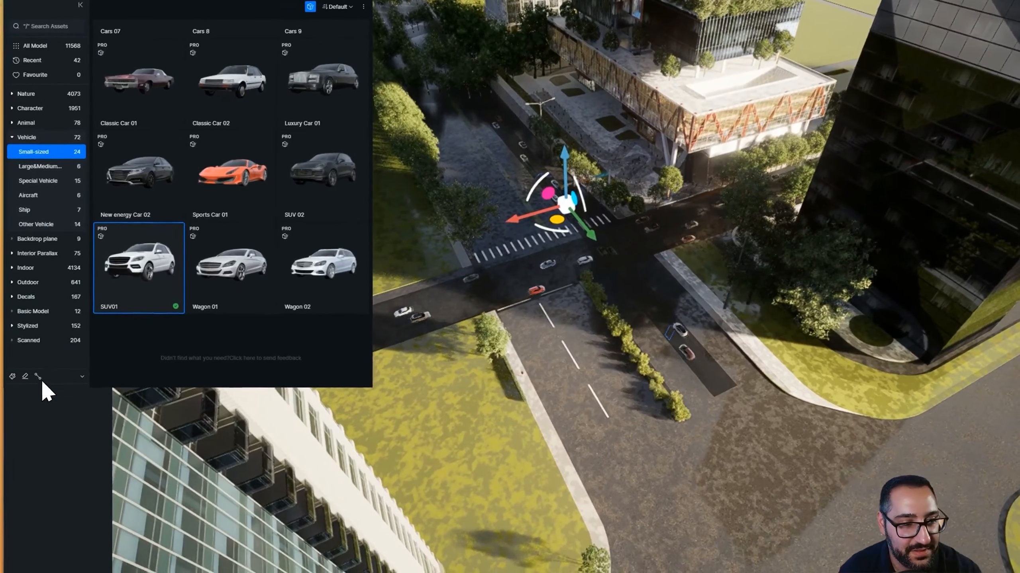
Draw a curved three-node vehicle path along the road beyond the tower, adjust its end node and finish it
left_click(24, 381)
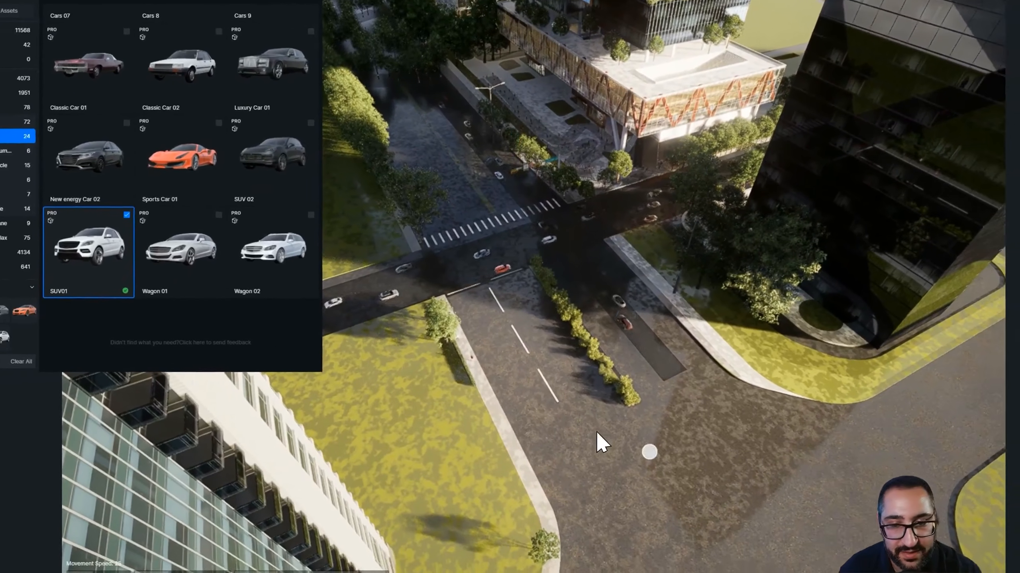
right_click_drag(638, 461, 757, 448)
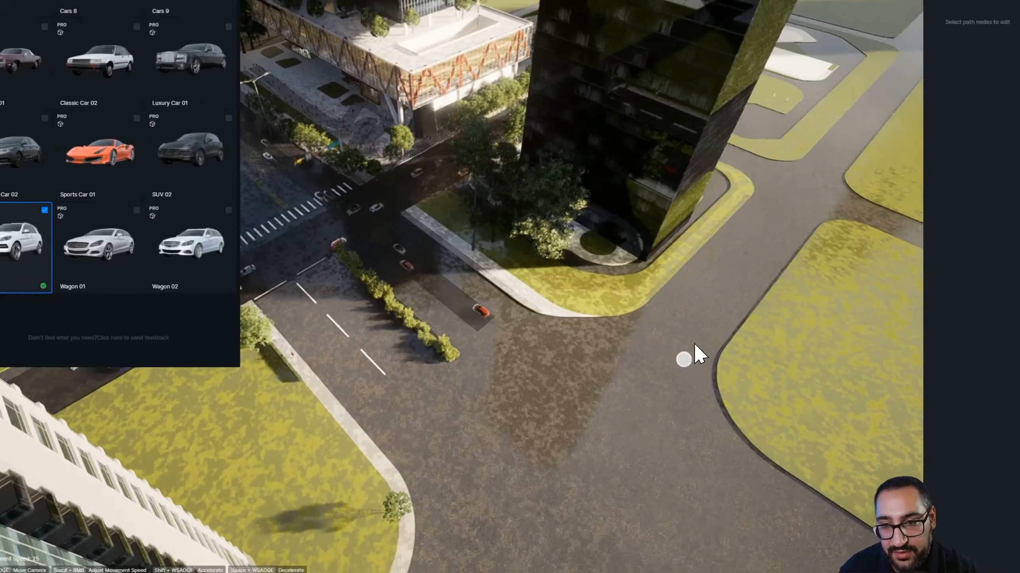
right_click_drag(695, 346, 697, 505)
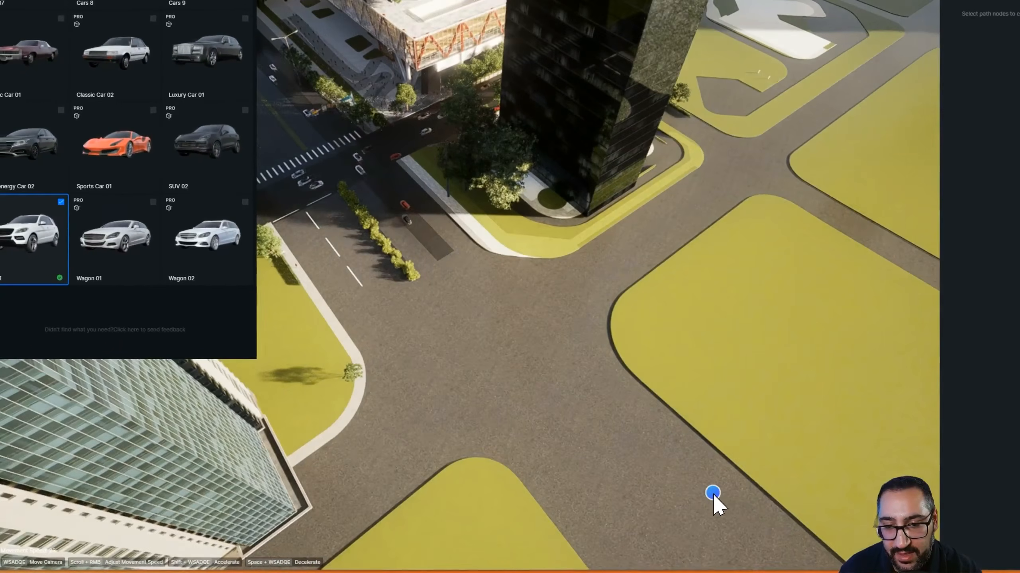
left_click(703, 484)
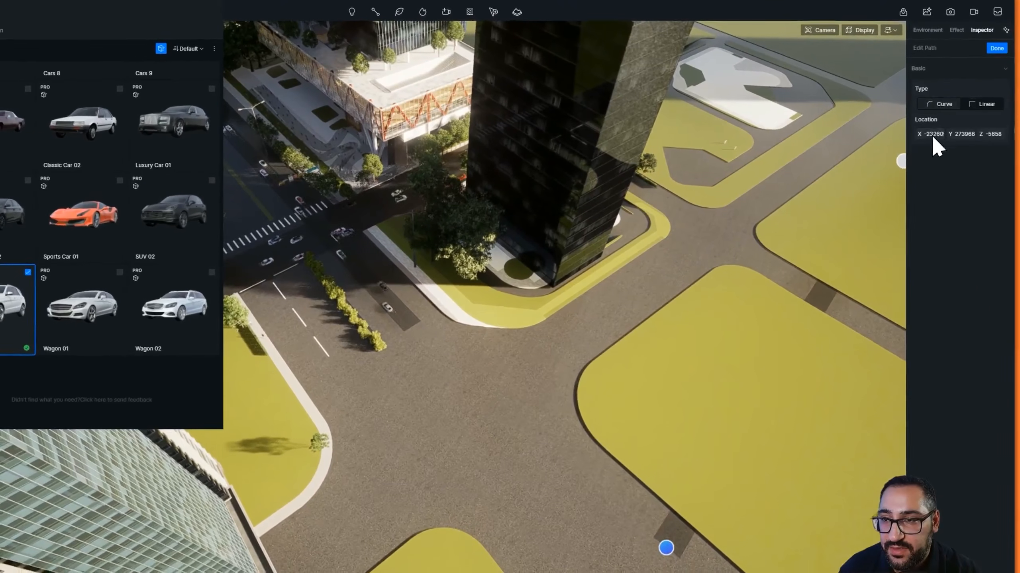
left_click(586, 351)
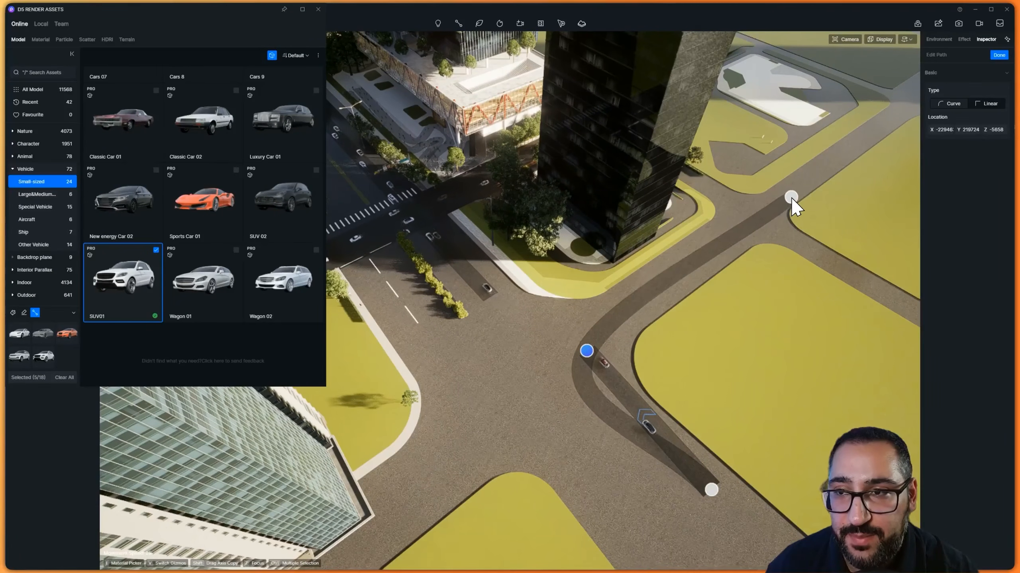
left_click(789, 199)
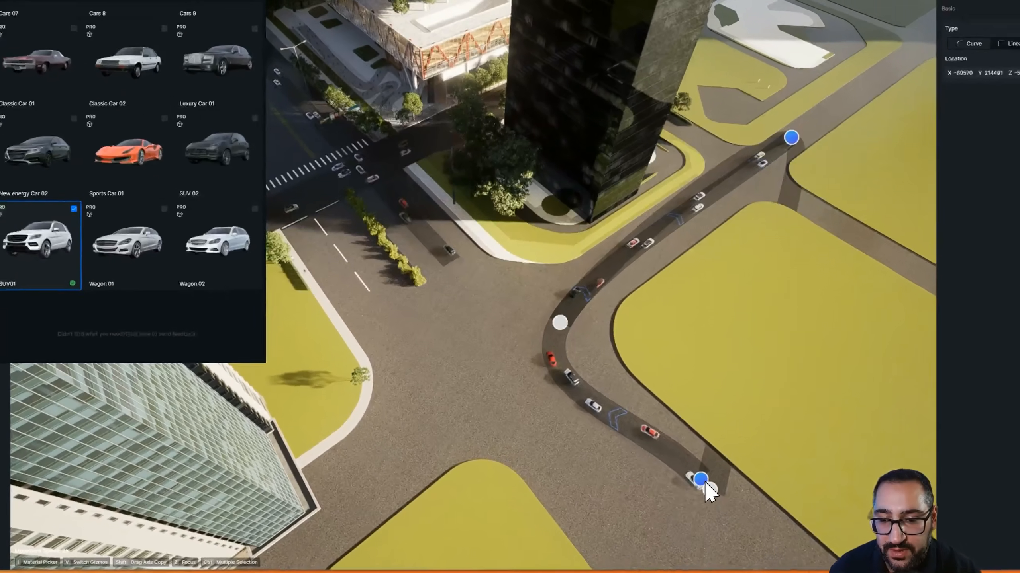
left_click(716, 499)
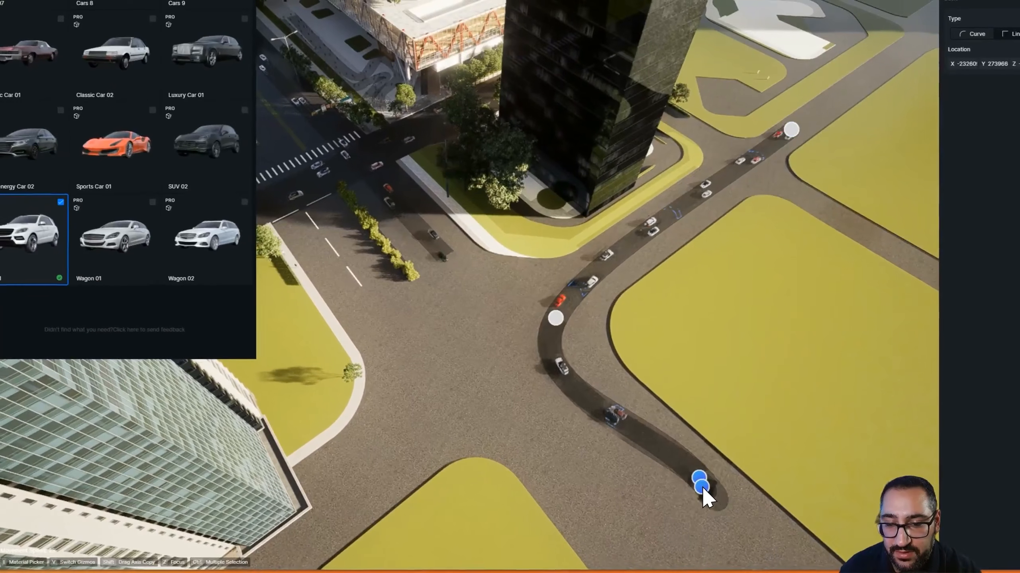
left_click_drag(707, 489, 648, 494)
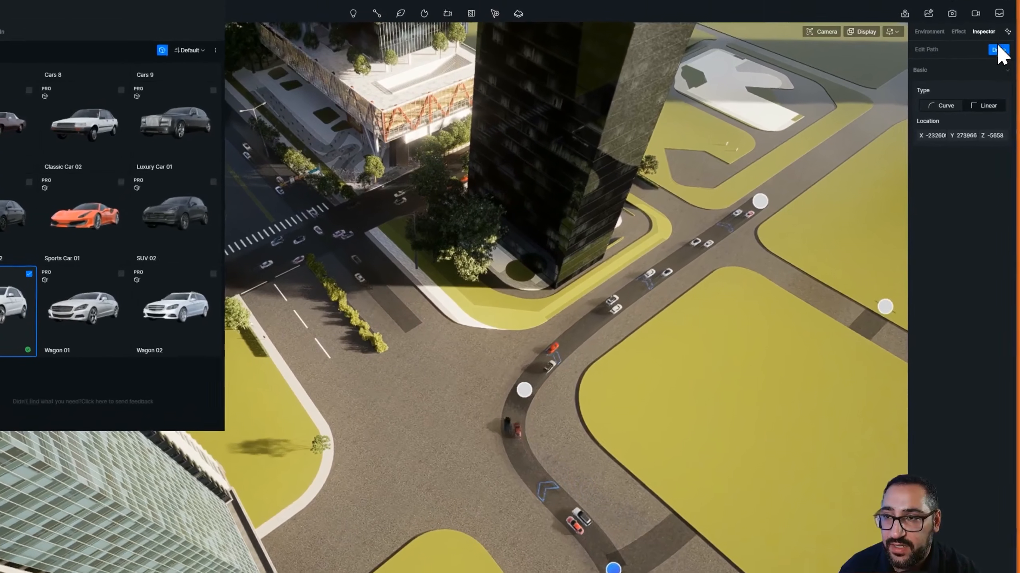
left_click(997, 49)
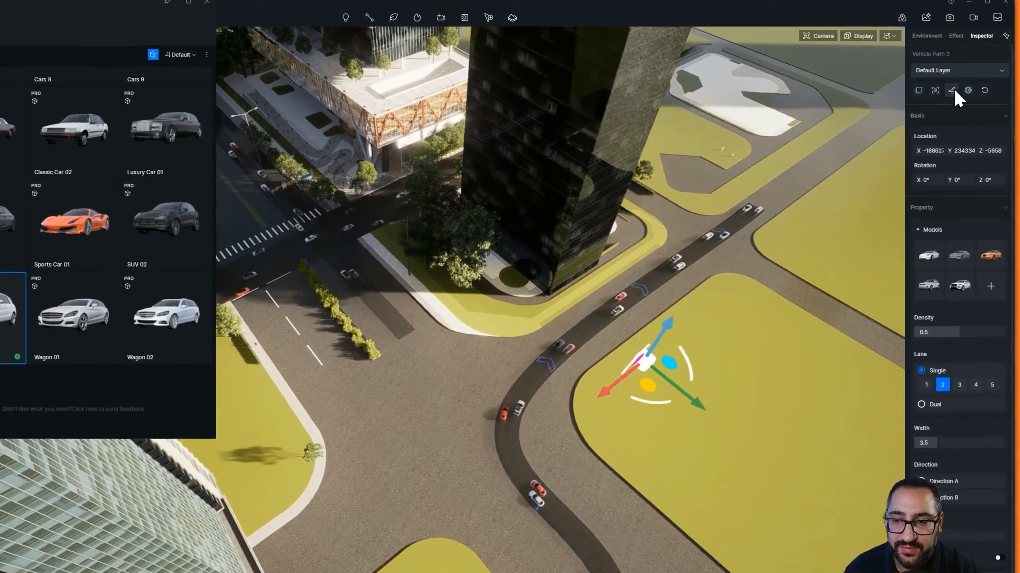
Edit the new path's nodes to reshape its curve, then finish editing
left_click(961, 86)
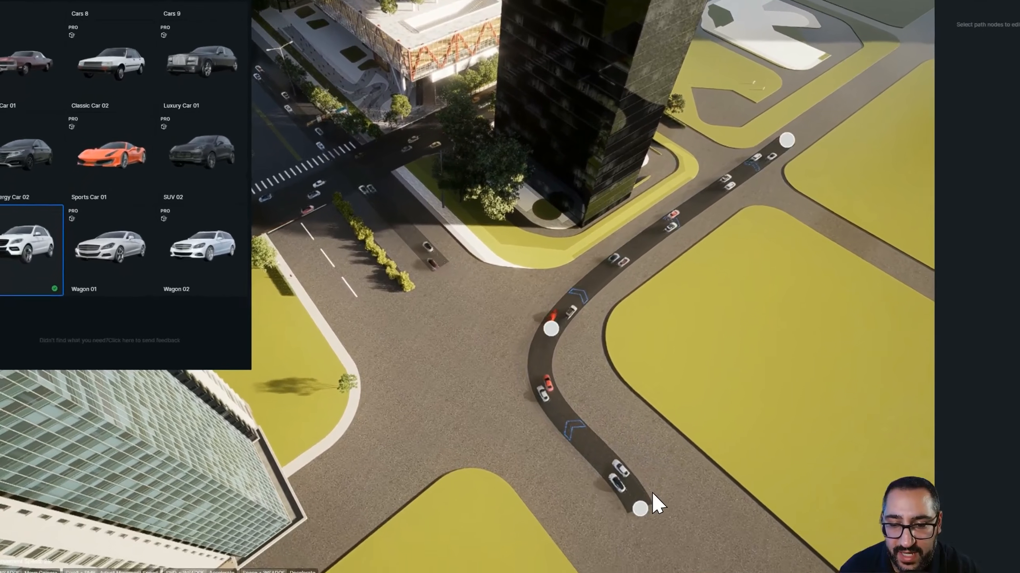
left_click(639, 509)
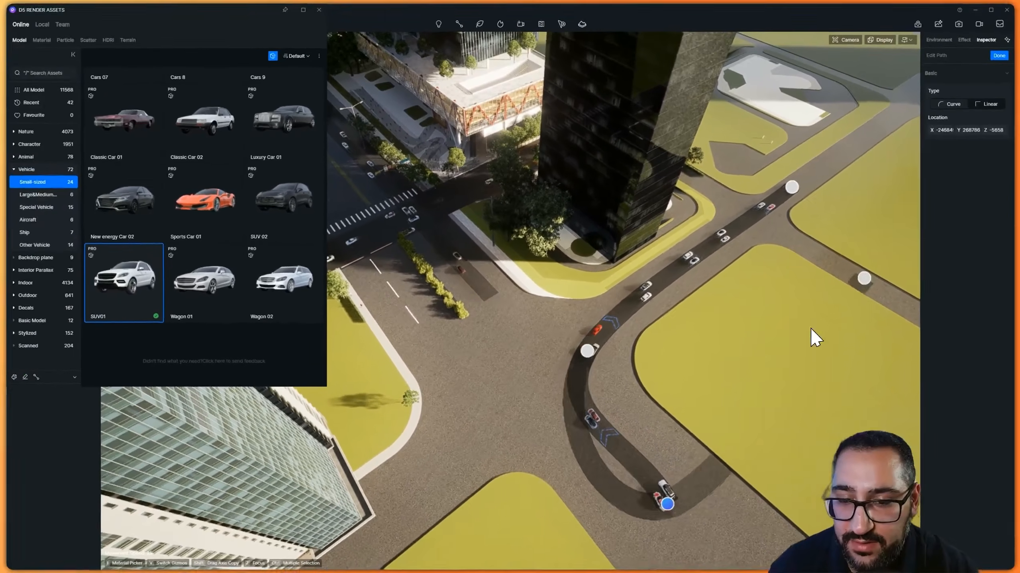
left_click(550, 329)
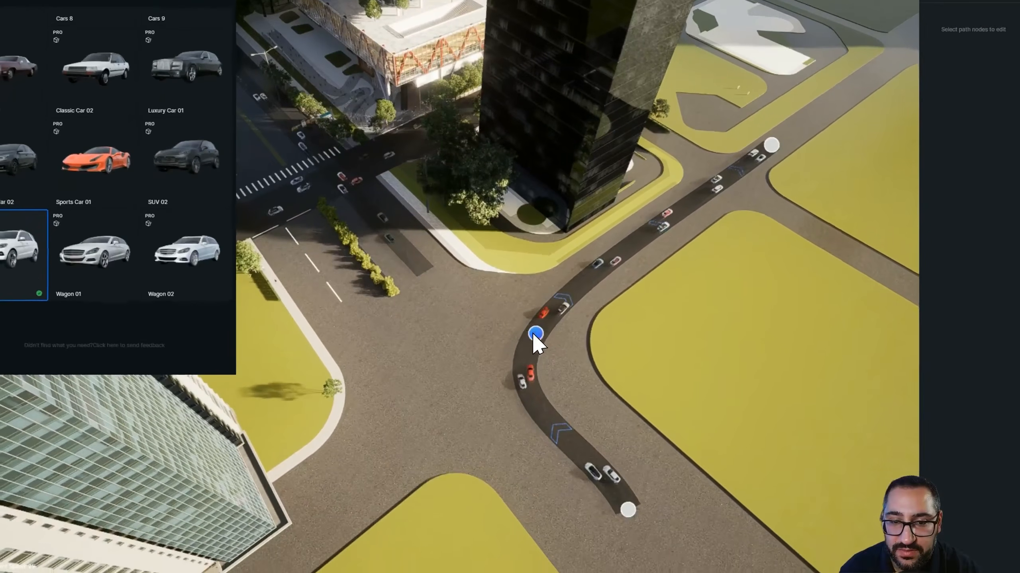
left_click_drag(533, 338, 548, 304)
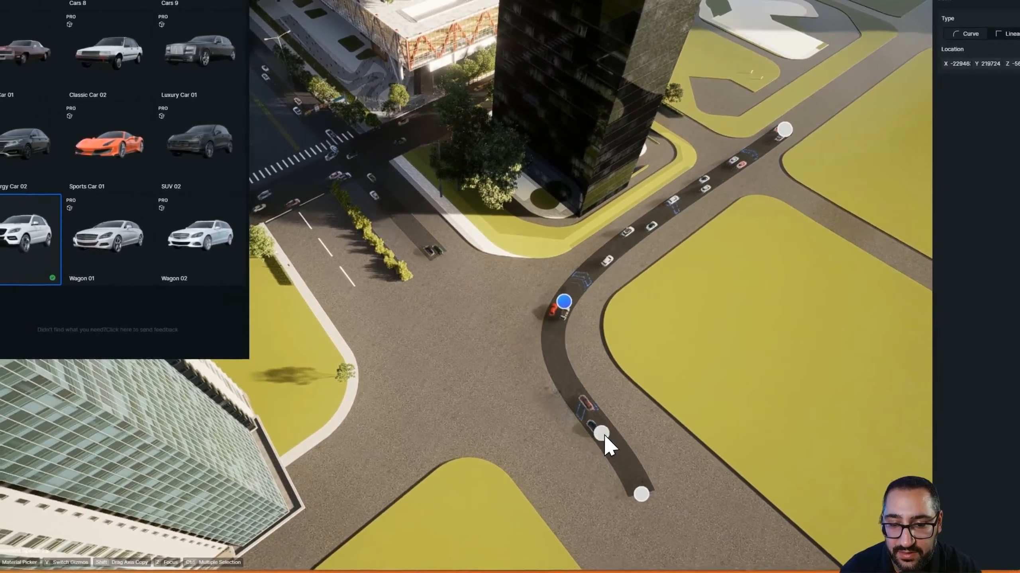
left_click_drag(625, 494, 649, 477)
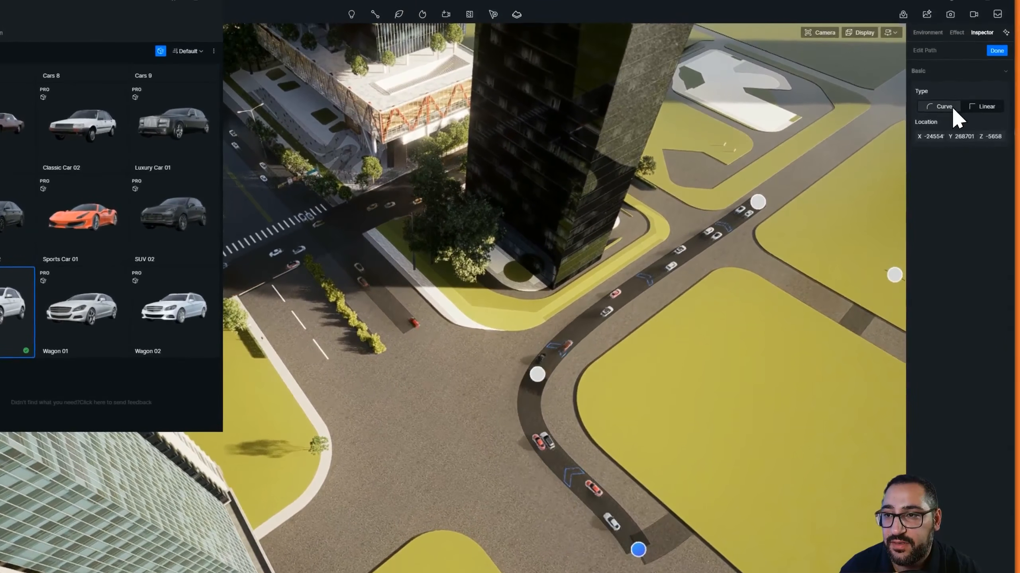
left_click(997, 50)
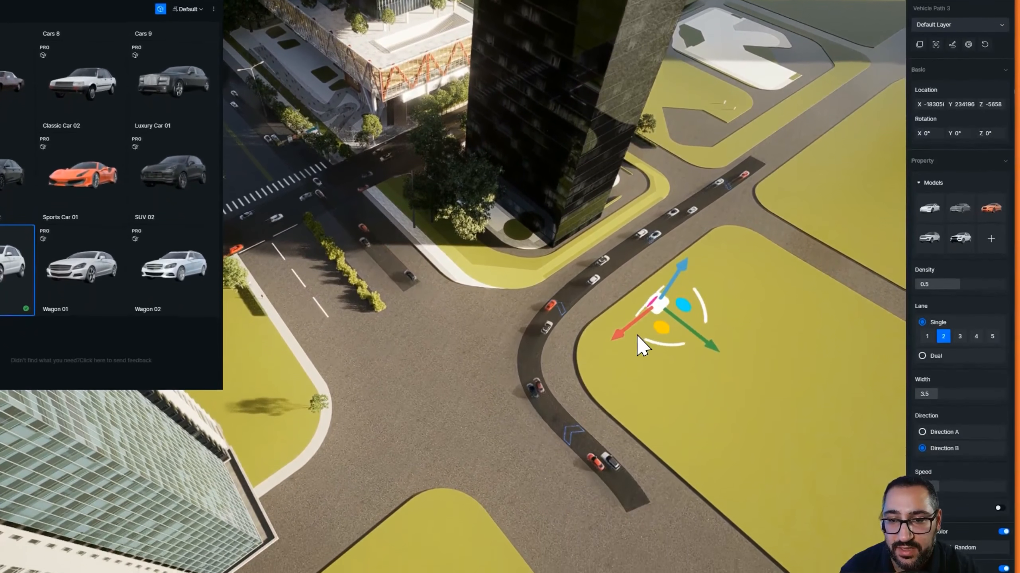
Deselect the path, switch to video mode and move the playhead in the shot timeline
left_click(682, 317)
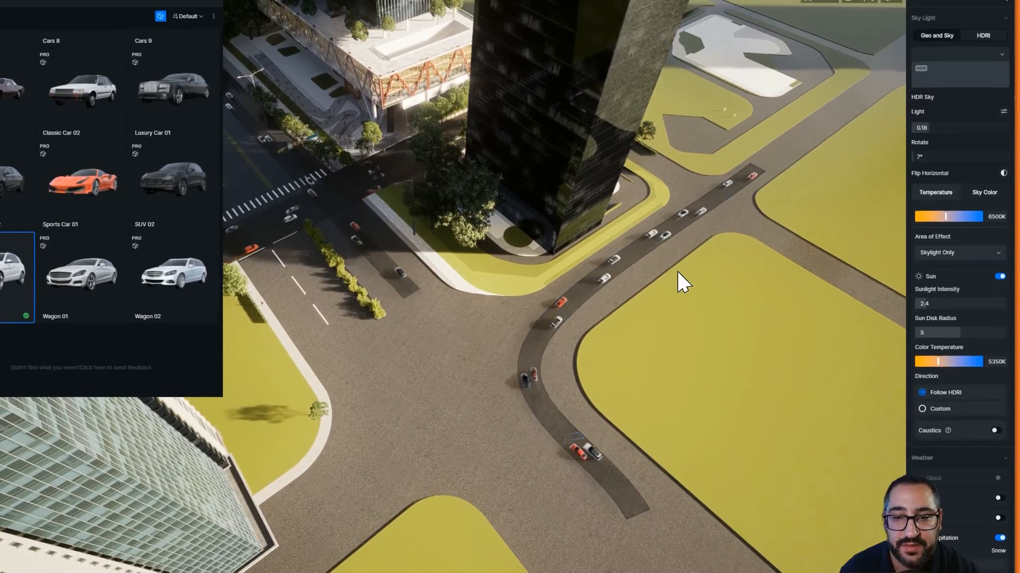
right_click_drag(677, 272, 577, 479)
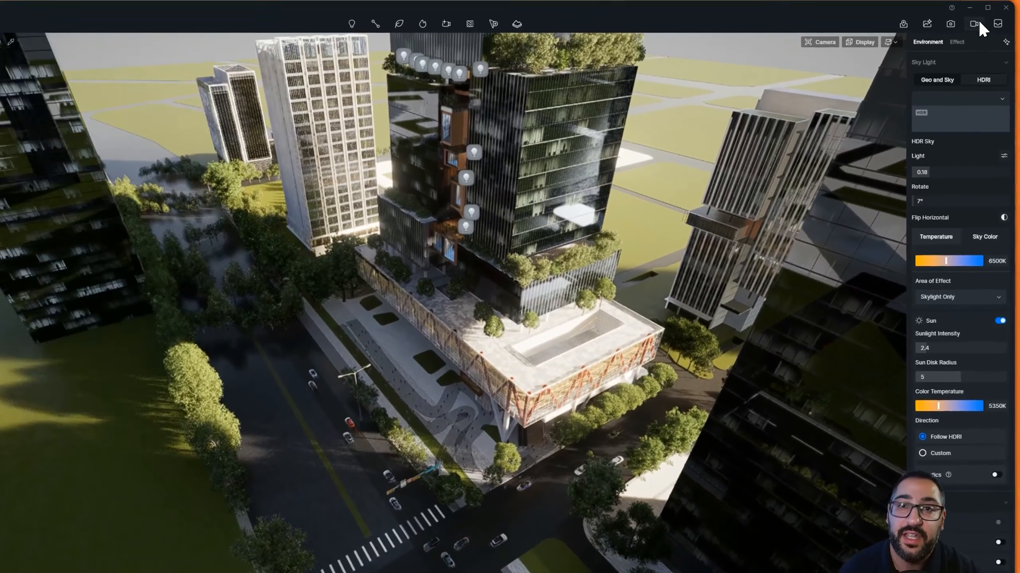
left_click(973, 26)
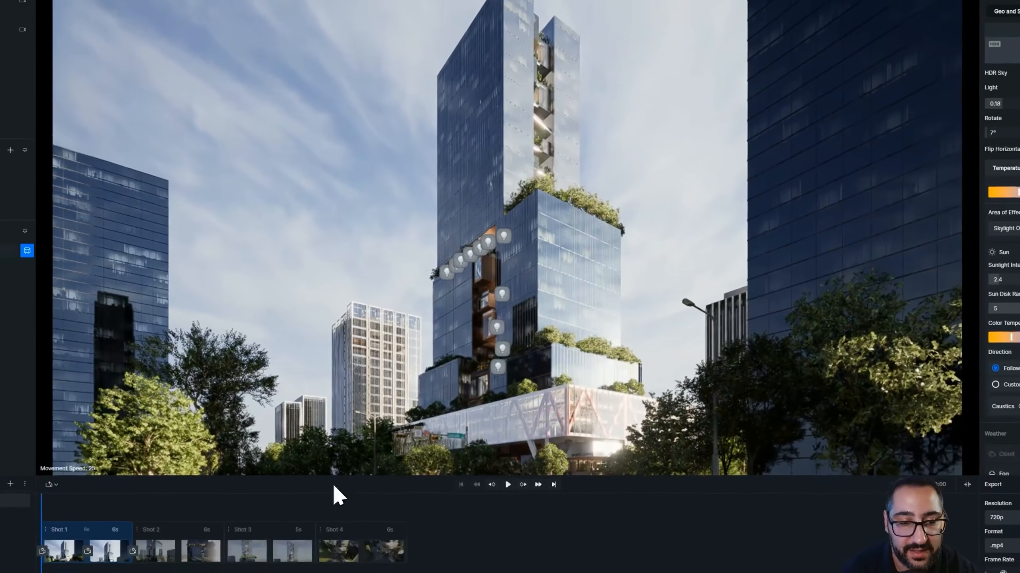
left_click(343, 492)
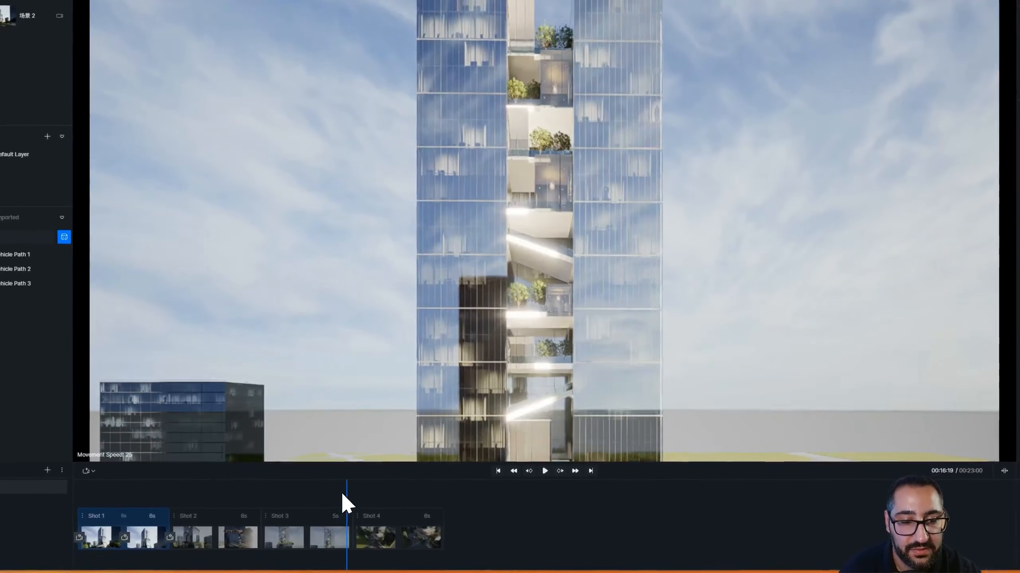
Preview the animation, then move Shot 4 to sit directly after Shot 1 in the shot timeline
left_click(544, 471)
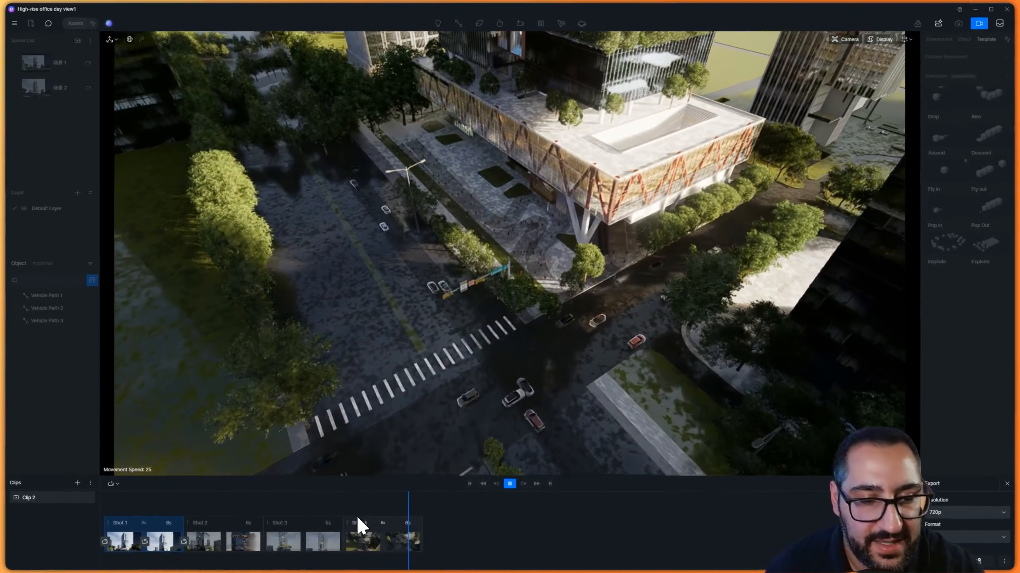
left_click(370, 523)
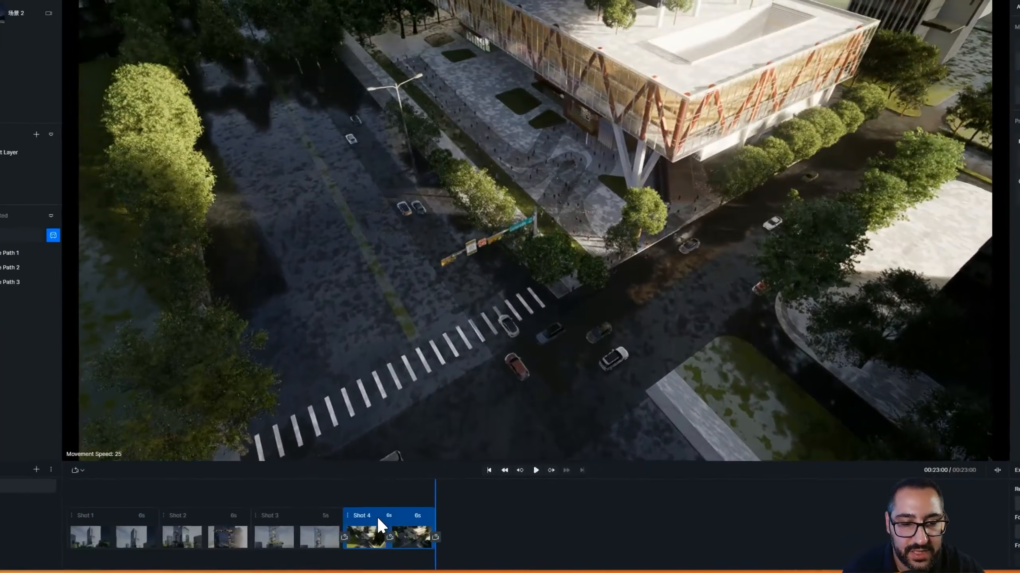
key("Delete")
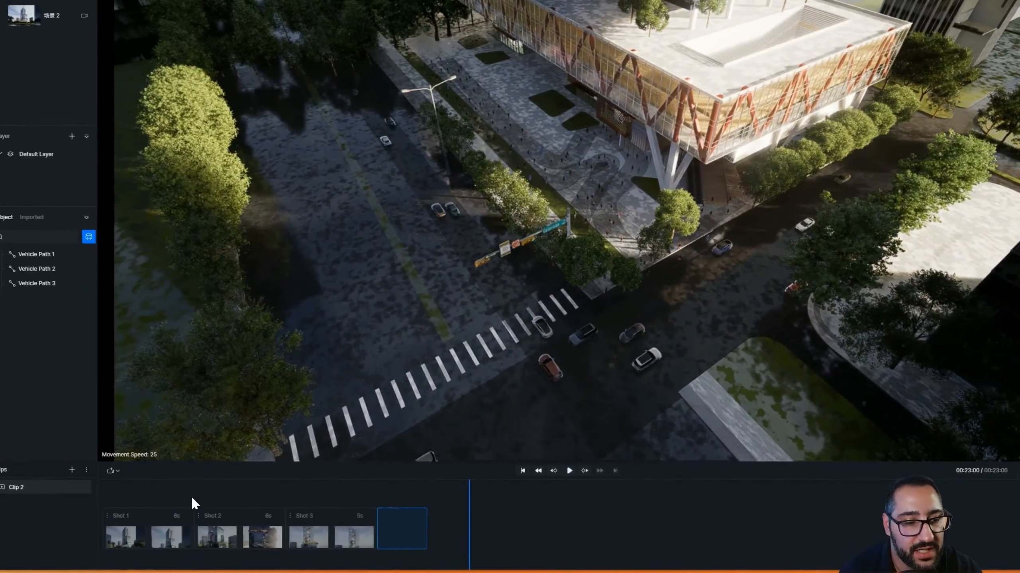
left_click_drag(192, 497, 156, 537)
left_click_drag(318, 506, 125, 536)
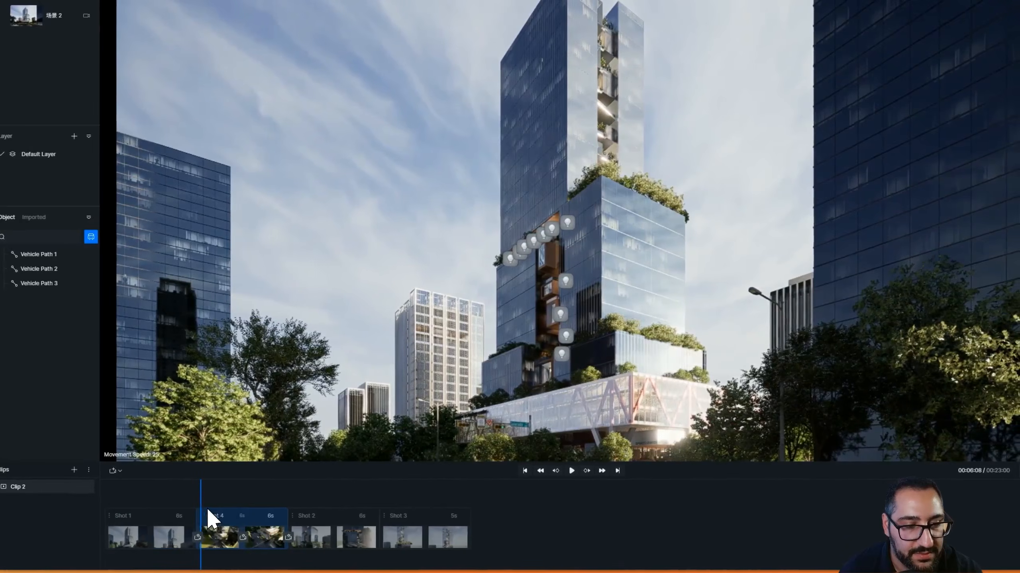
Return the playhead to the start and play back the reordered shot sequence
left_click_drag(202, 507, 106, 504)
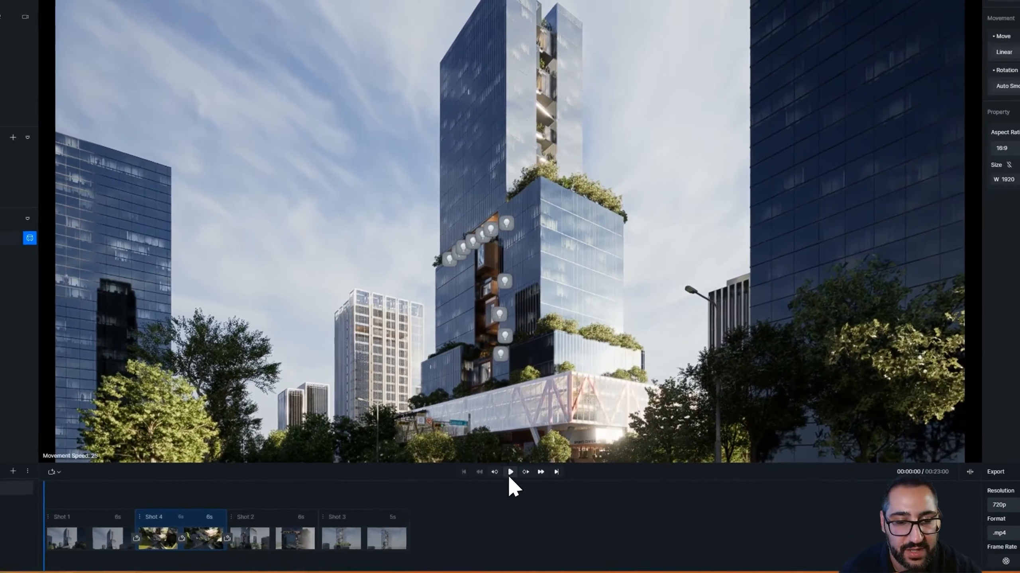
left_click(509, 471)
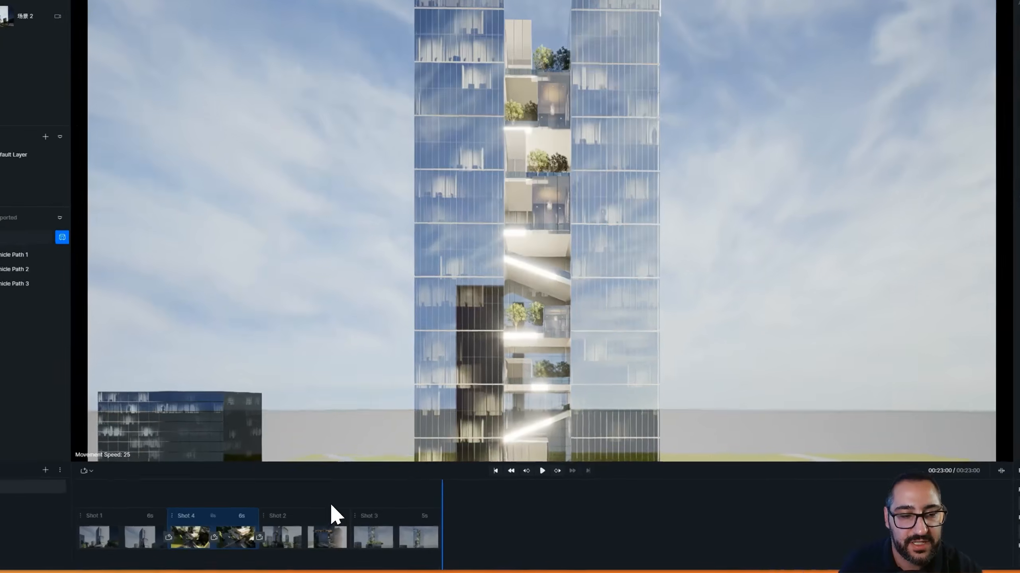
Set the video export resolution to 1080p and move the playhead back to the start of the timeline
left_click(329, 503)
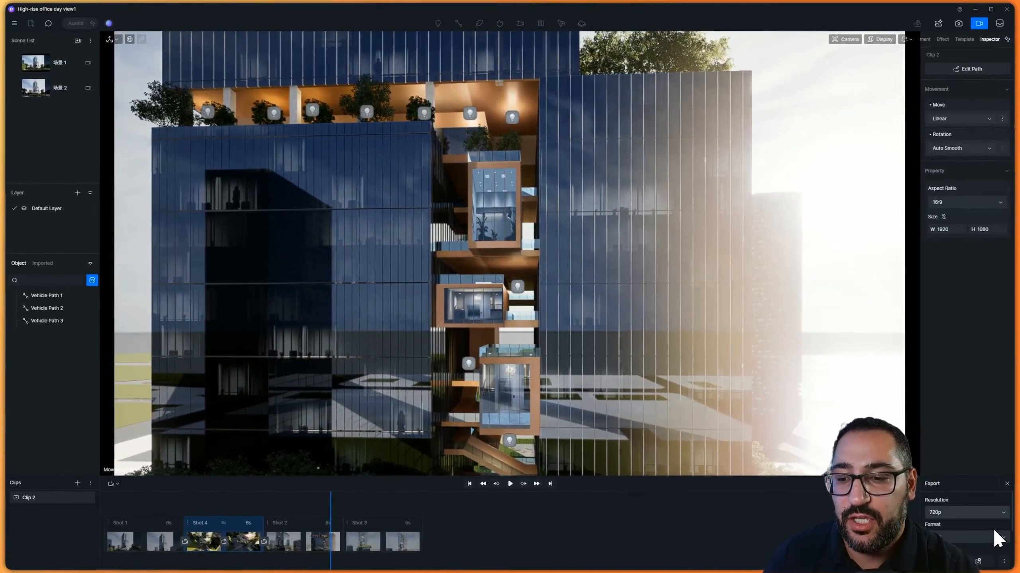
left_click(978, 517)
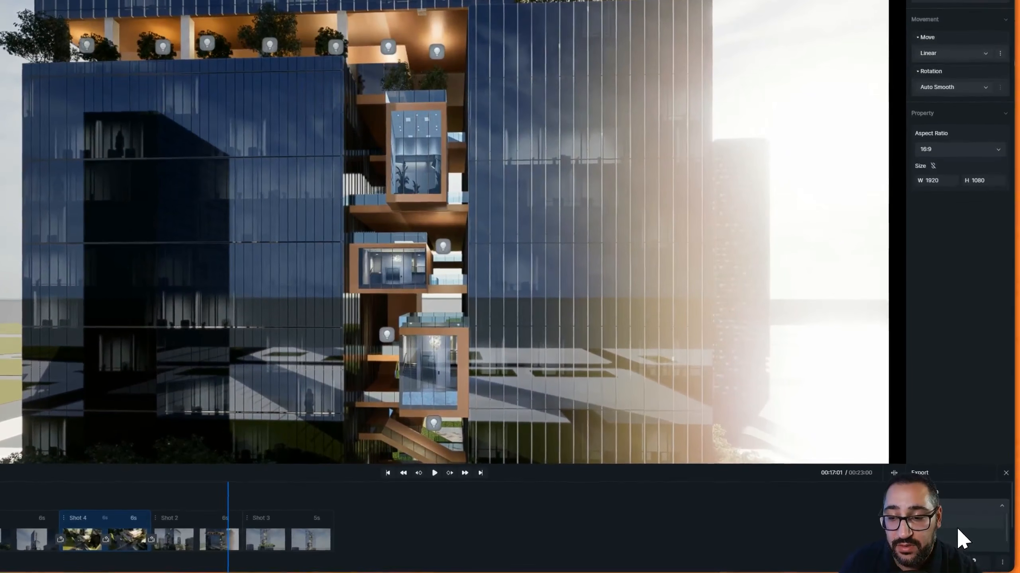
left_click(947, 528)
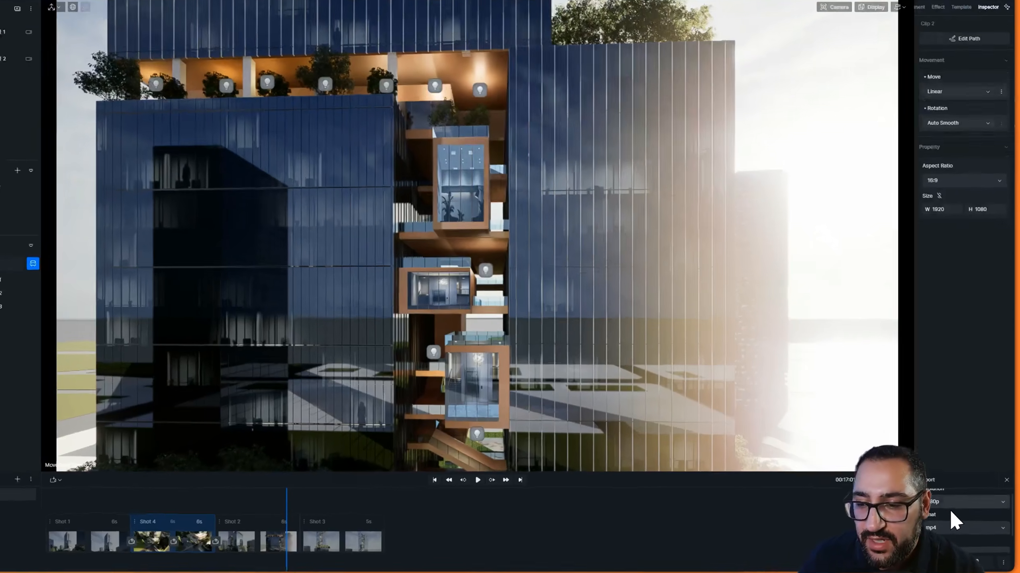
left_click(954, 508)
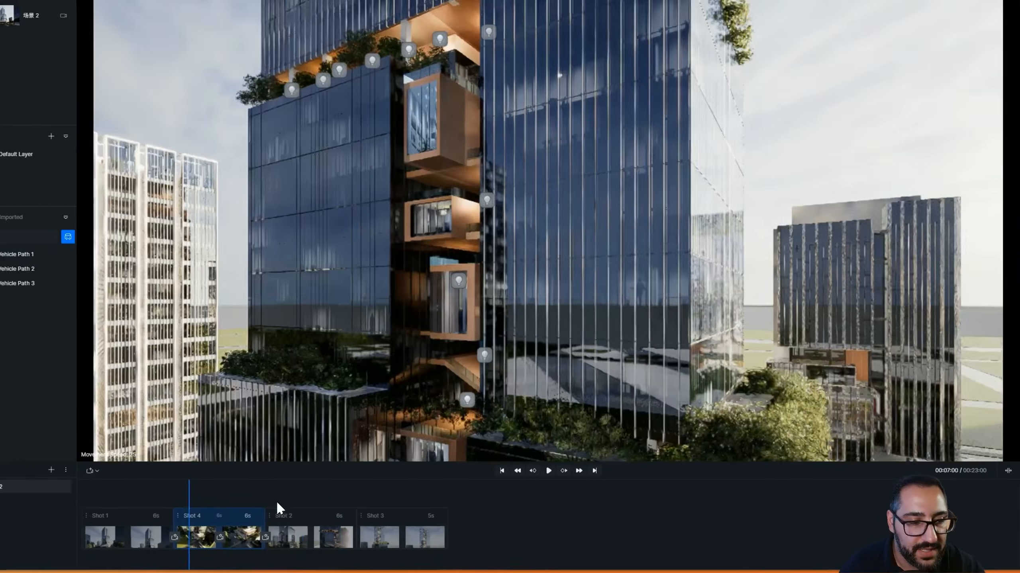
left_click(64, 498)
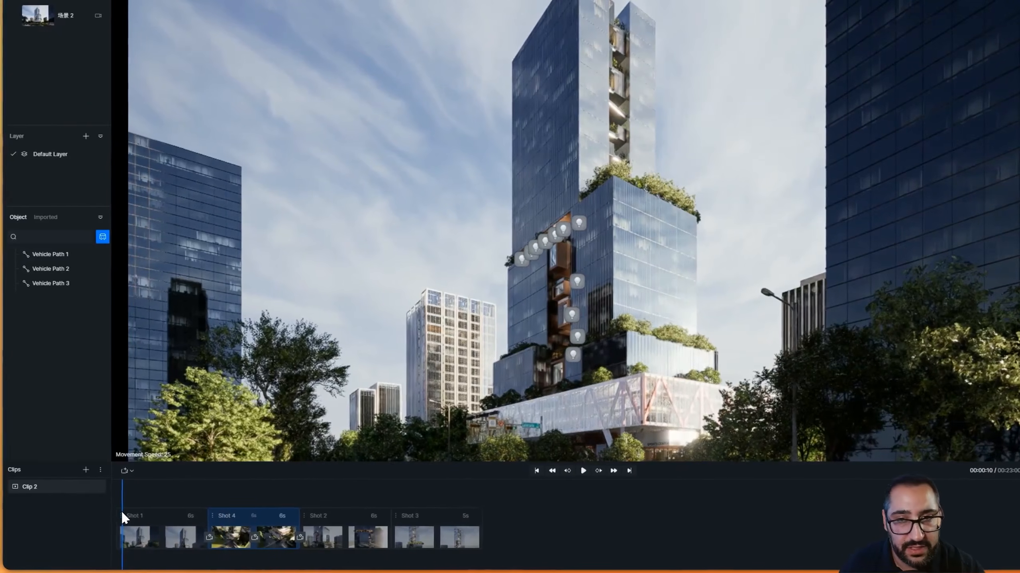